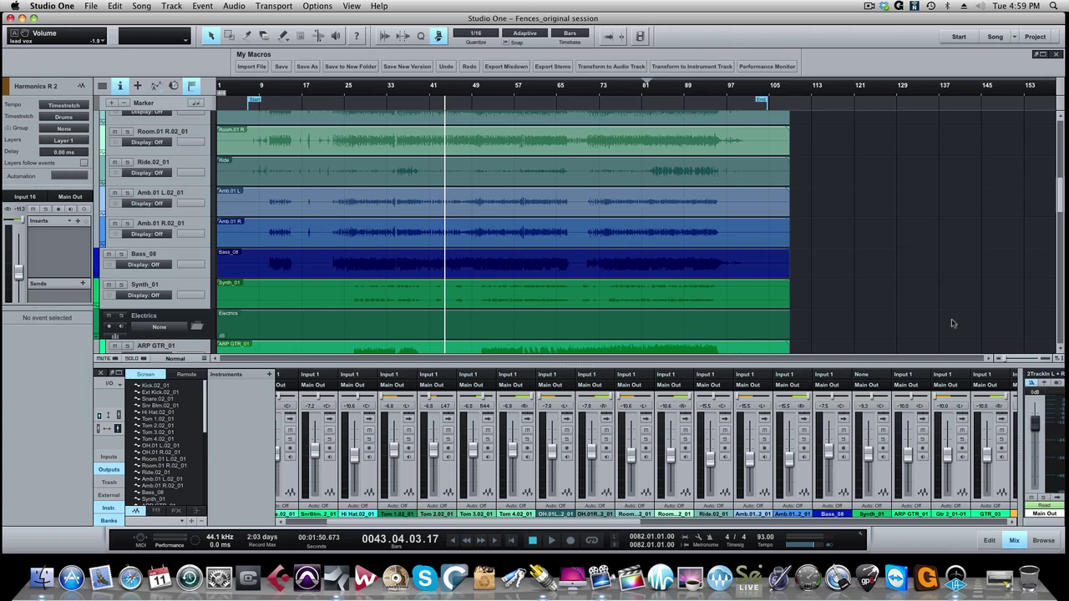
click(88, 6)
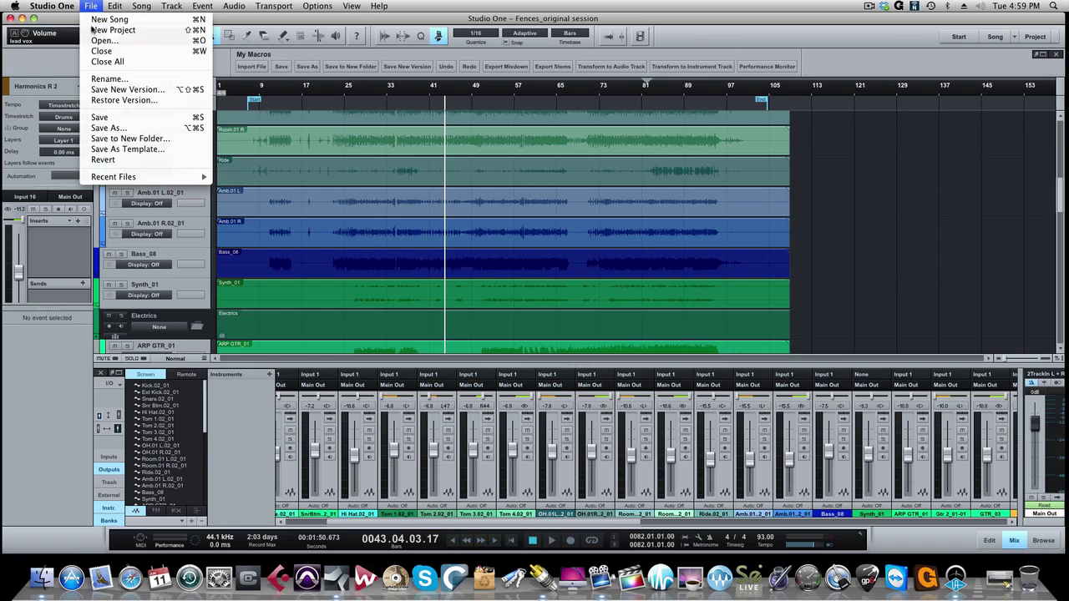
click(107, 128)
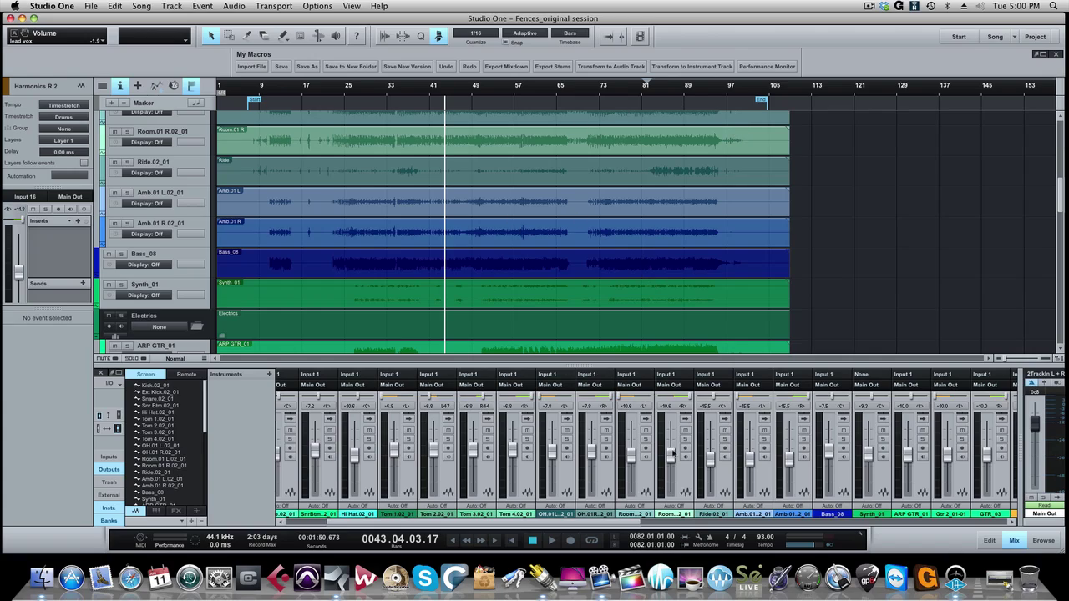
Examine the fader levels and panning of the drum, bass, synth, guitar, vocal and acoustic channels across the mixer
scroll(668, 457, left, 3)
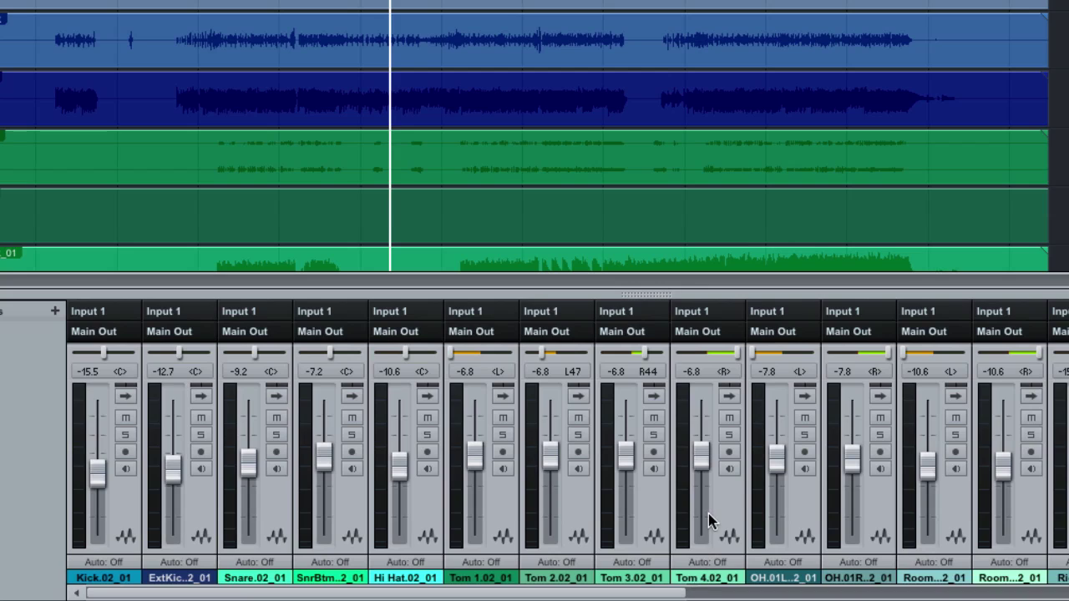
scroll(709, 521, right, 3)
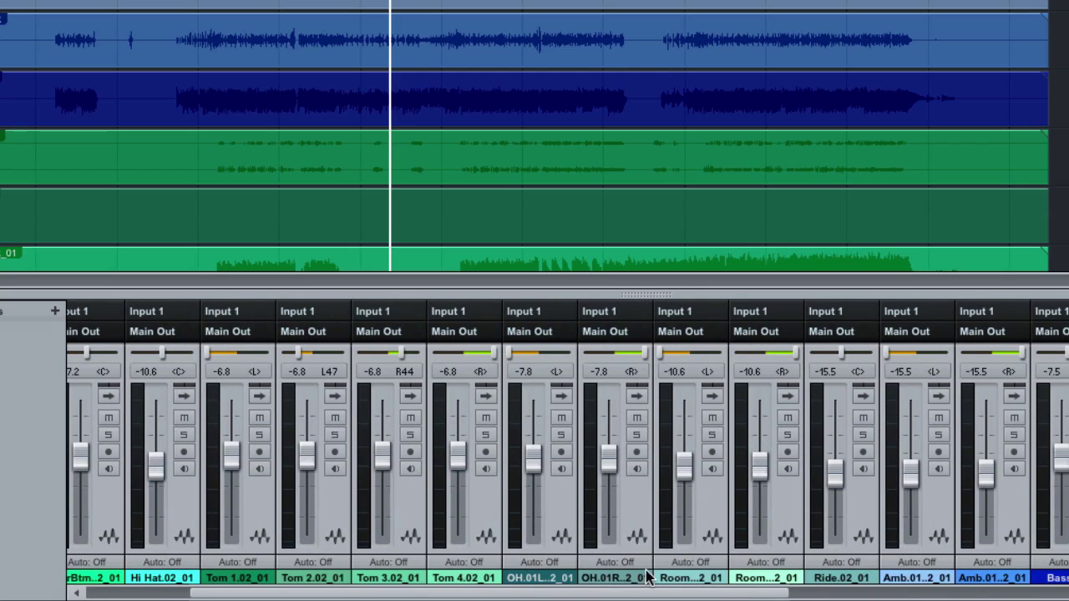
scroll(728, 520, right, 3)
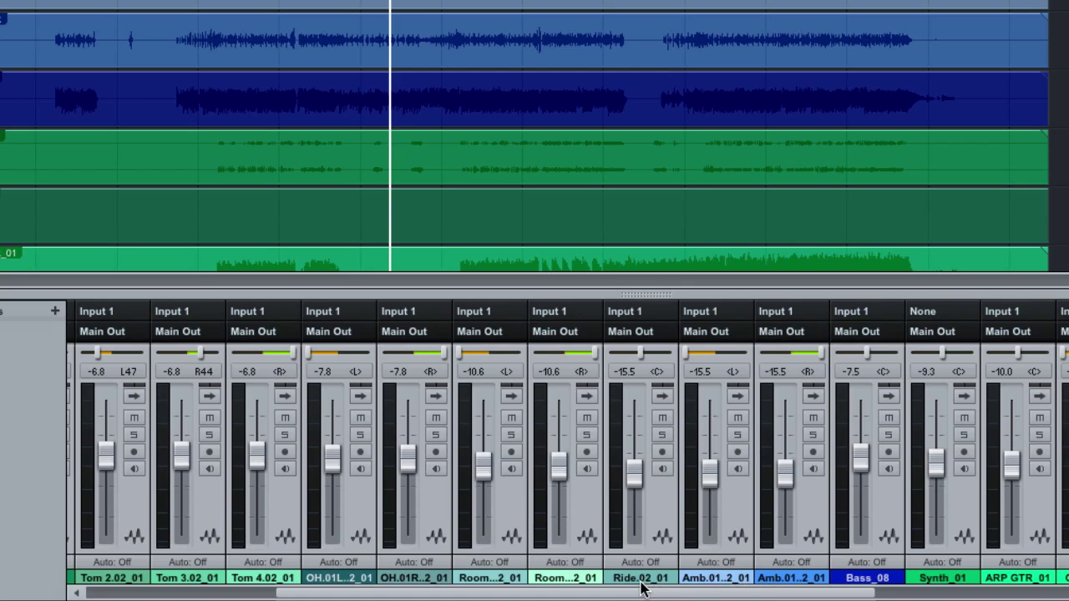
scroll(603, 522, right, 4)
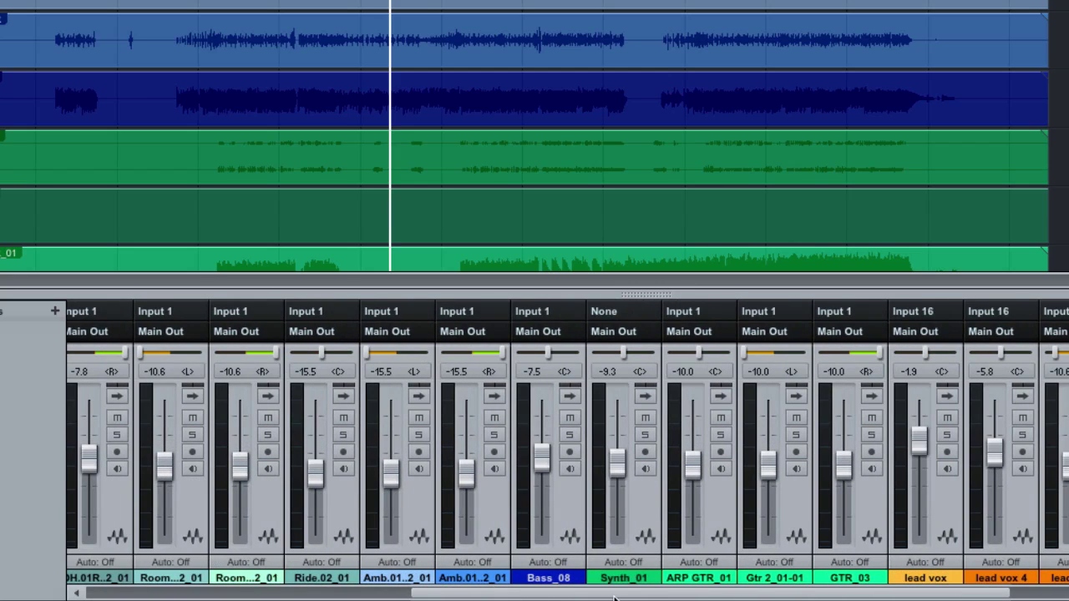
scroll(785, 578, right, 4)
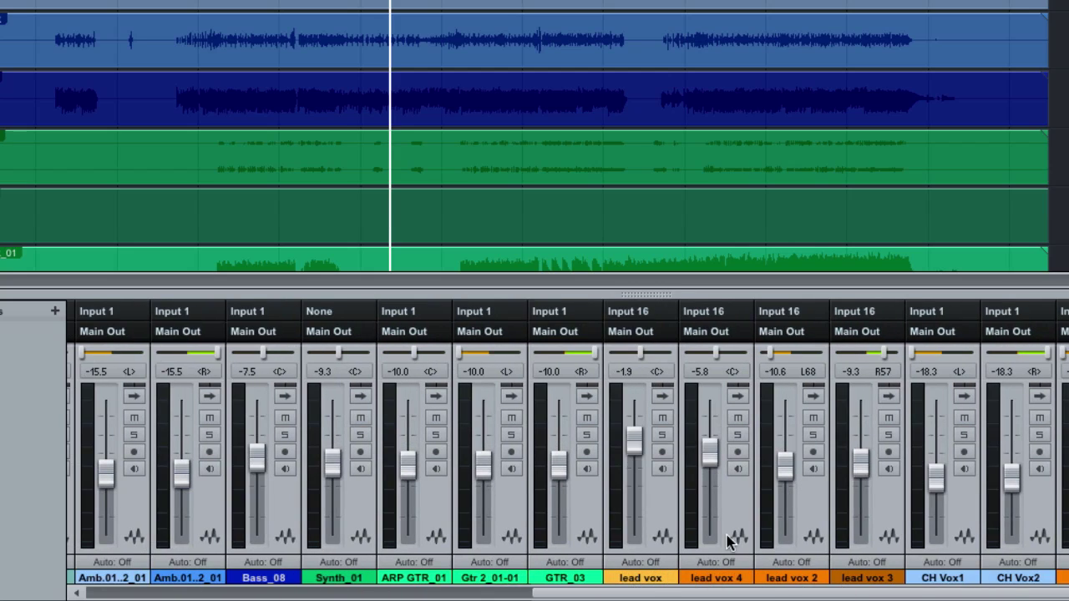
scroll(725, 538, right, 1)
scroll(696, 535, right, 2)
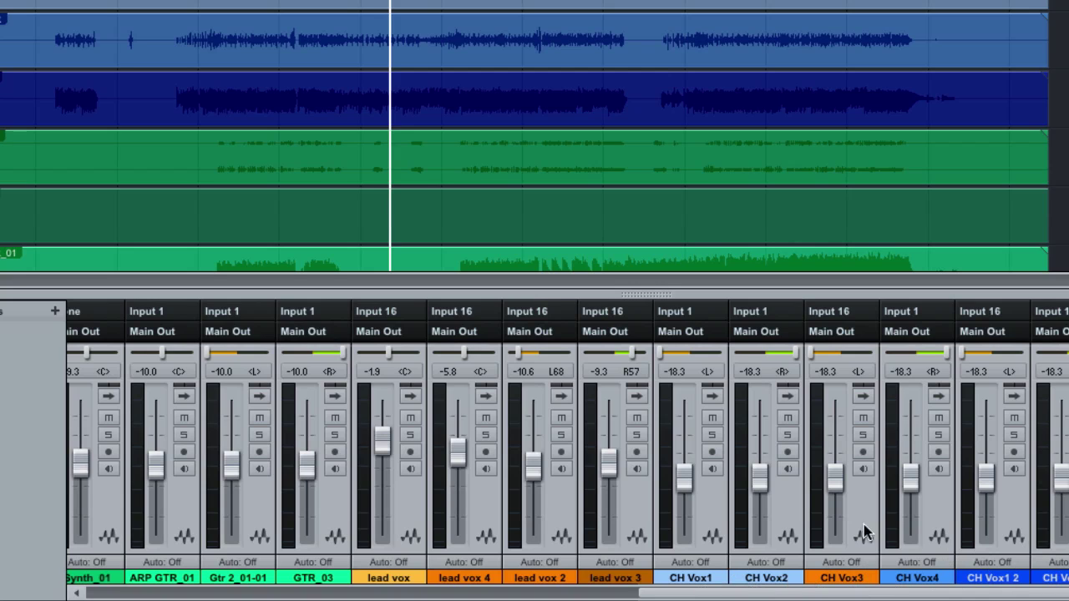
scroll(785, 491, right, 6)
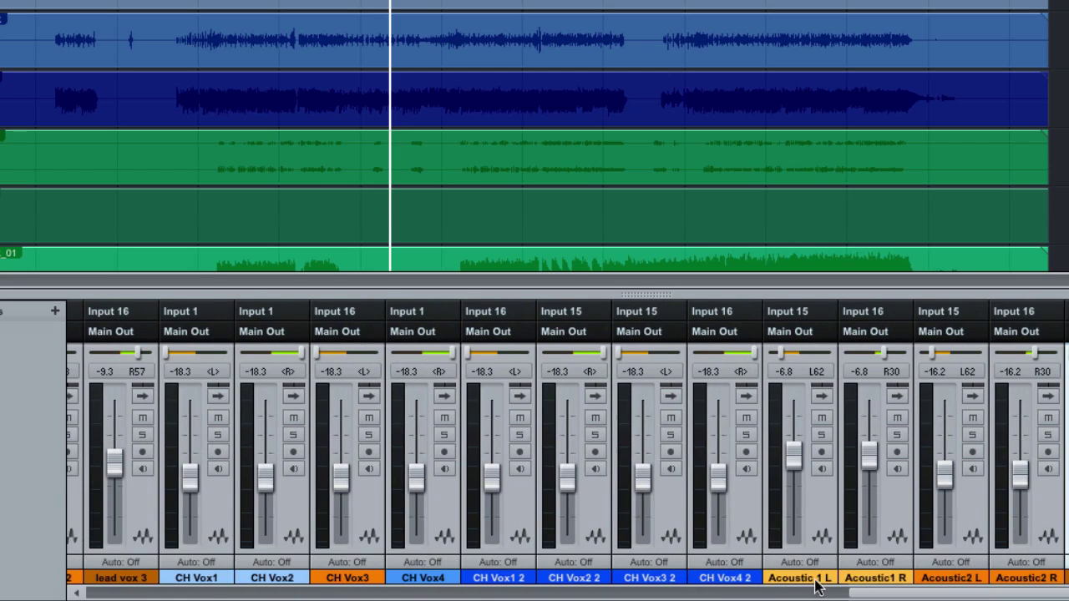
scroll(1060, 523, right, 1)
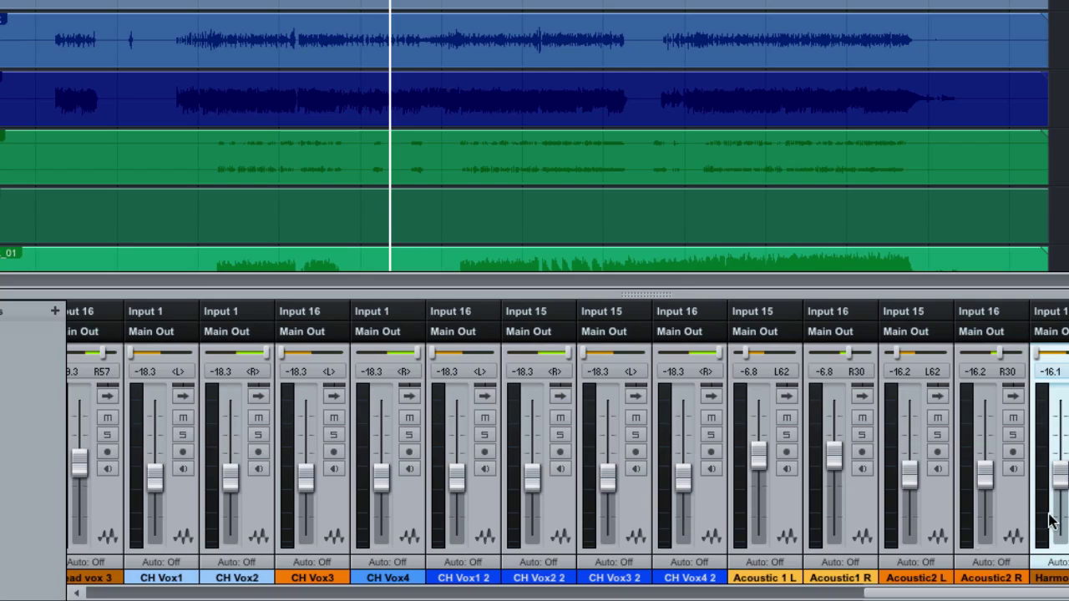
scroll(562, 493, left, 14)
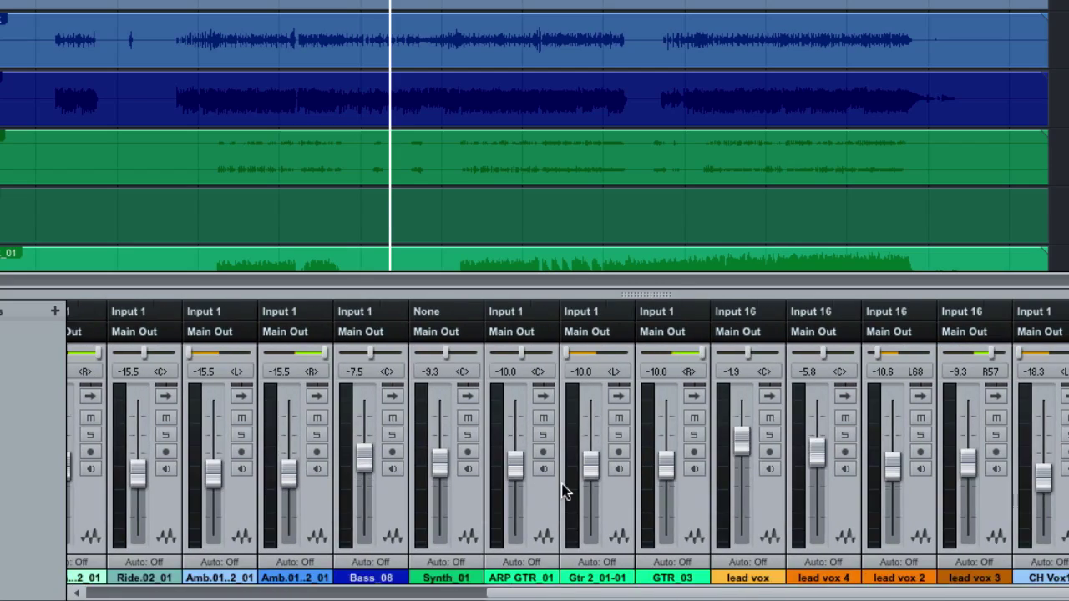
scroll(562, 493, left, 5)
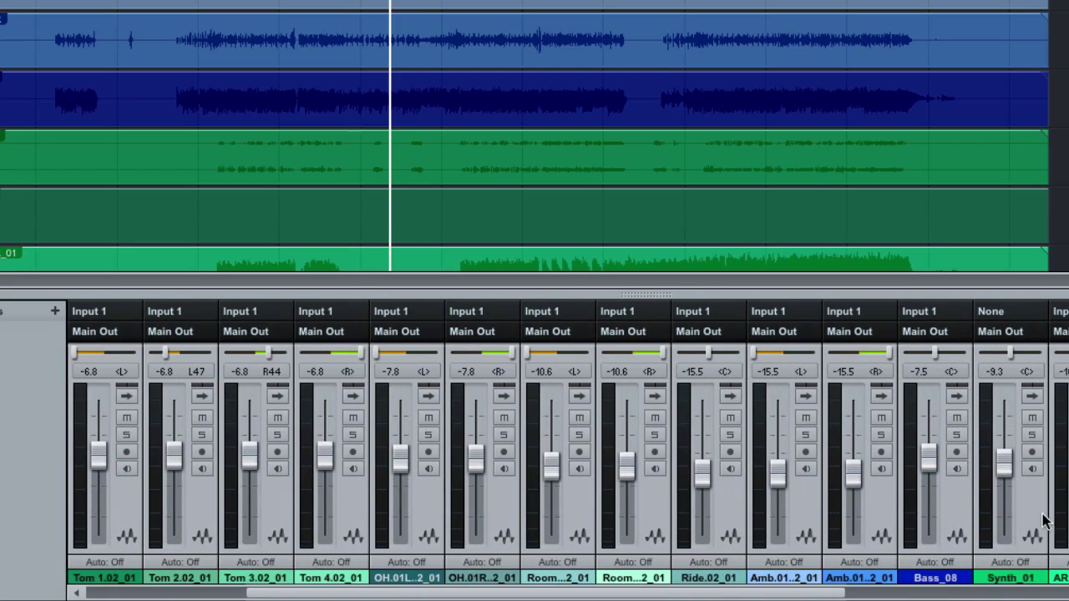
Select the Synth_01 channel and place the playback cursor at the Start marker, at about bar 7
click(1014, 542)
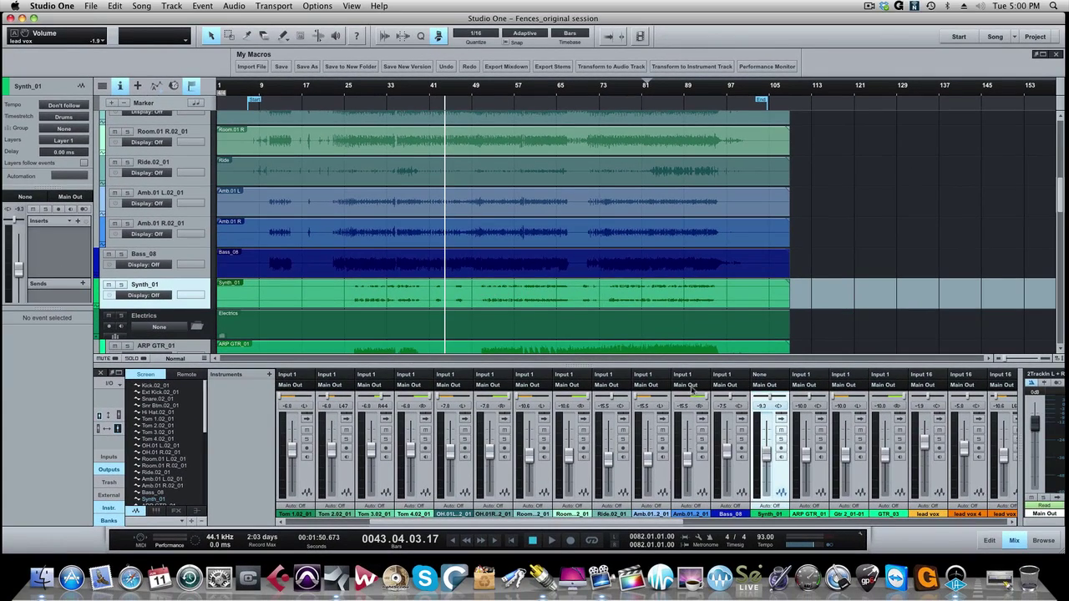
click(255, 88)
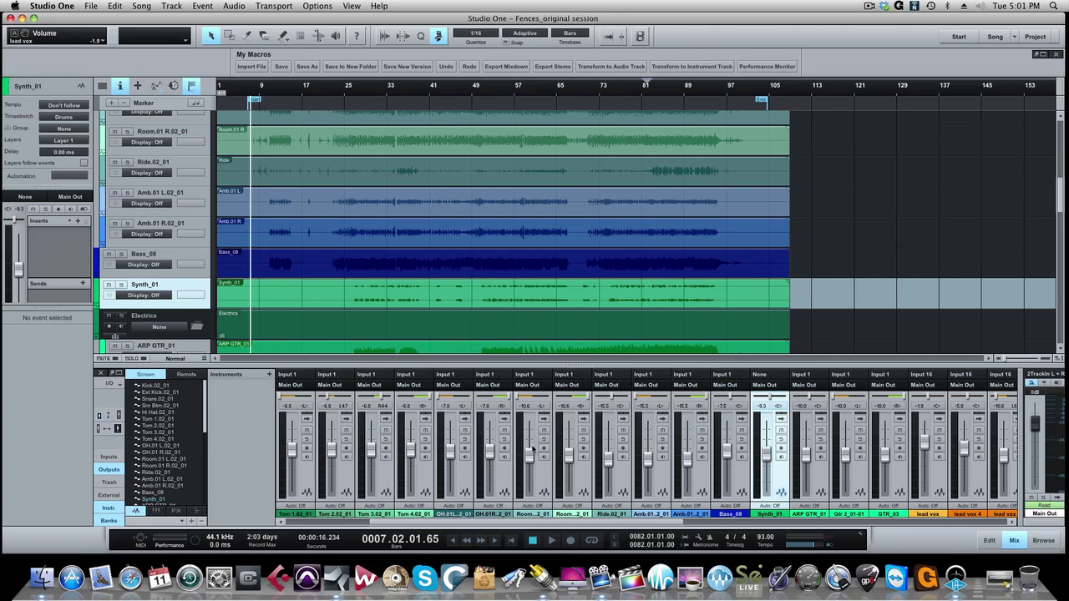
scroll(526, 452, left, 5)
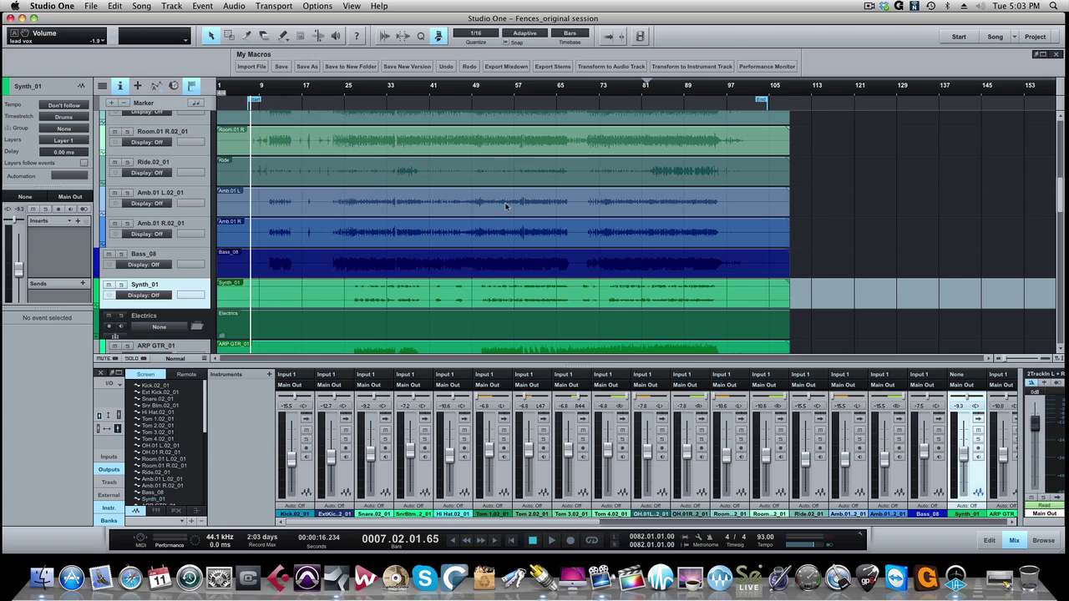
click(248, 90)
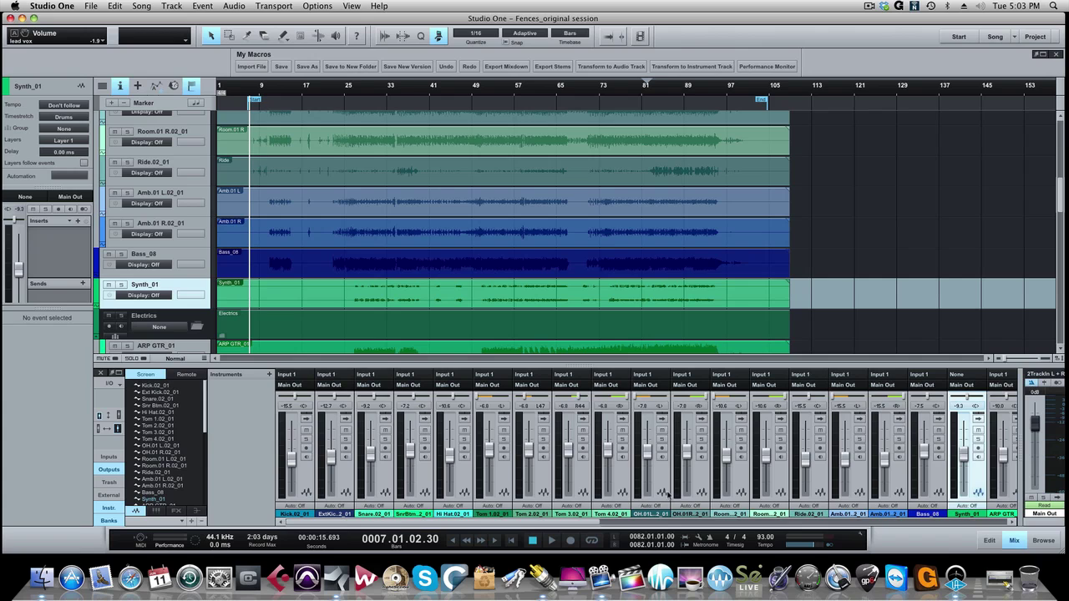
Play the unprocessed static mix from the Start marker and check the channel meters and levels across the whole mixer
scroll(669, 477, right, 10)
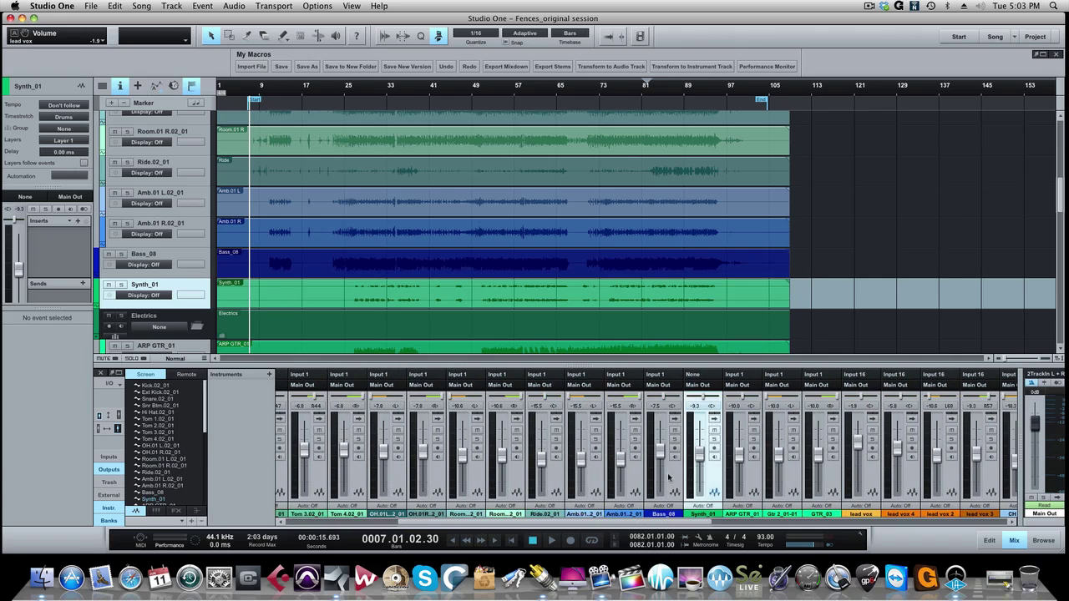
scroll(669, 477, right, 5)
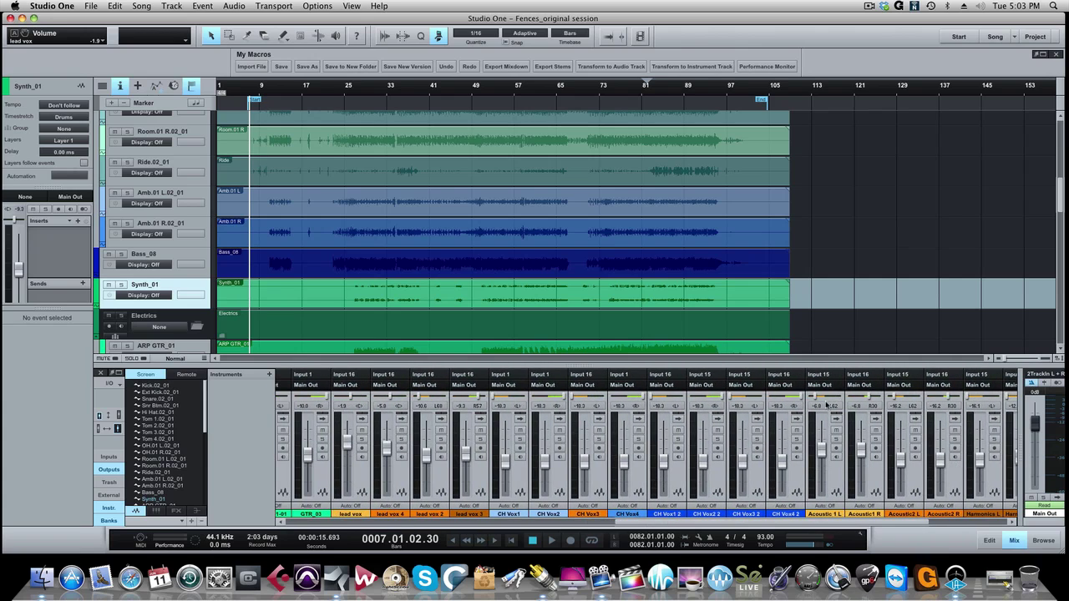
scroll(803, 464, left, 5)
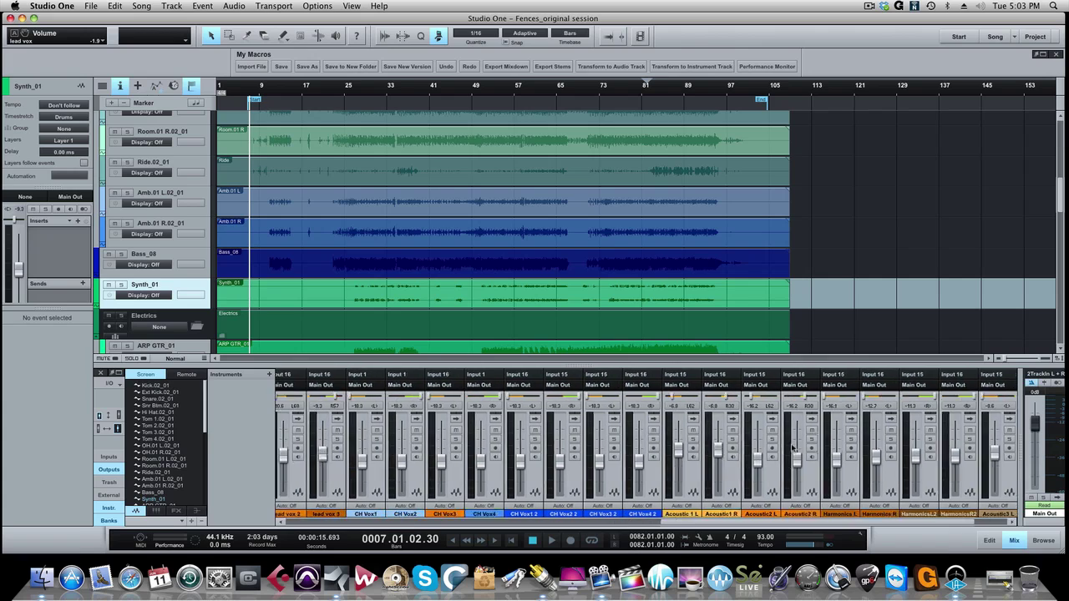
scroll(785, 445, left, 10)
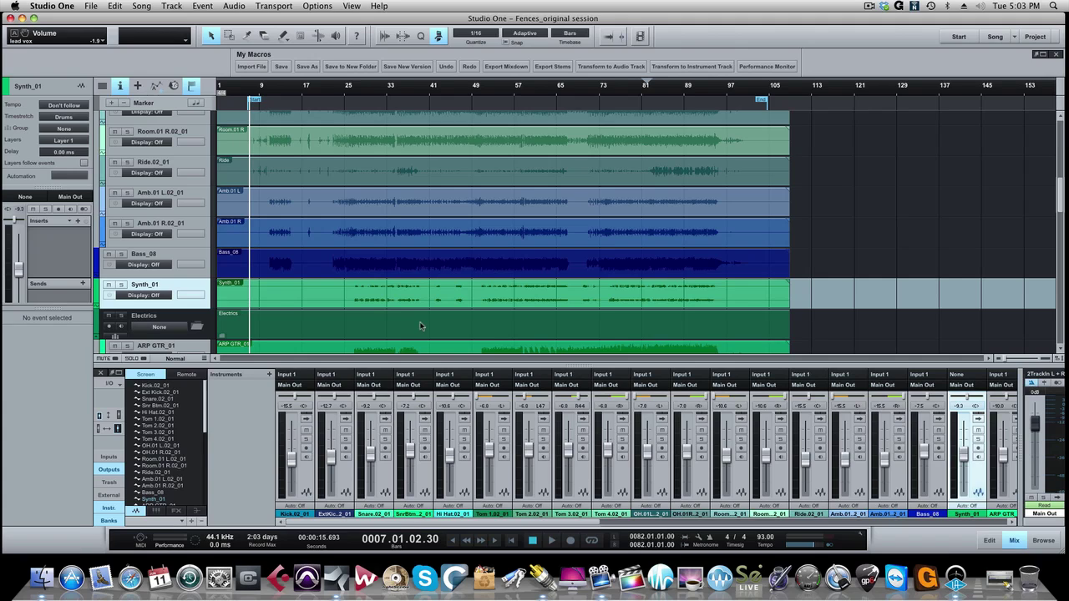
key(space)
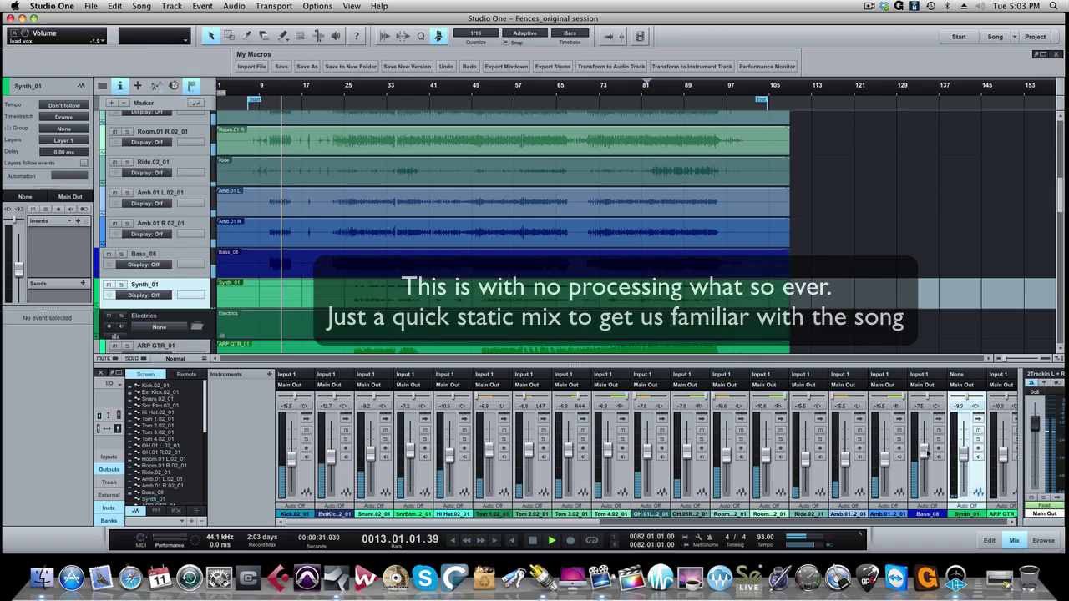
scroll(892, 467, right, 7)
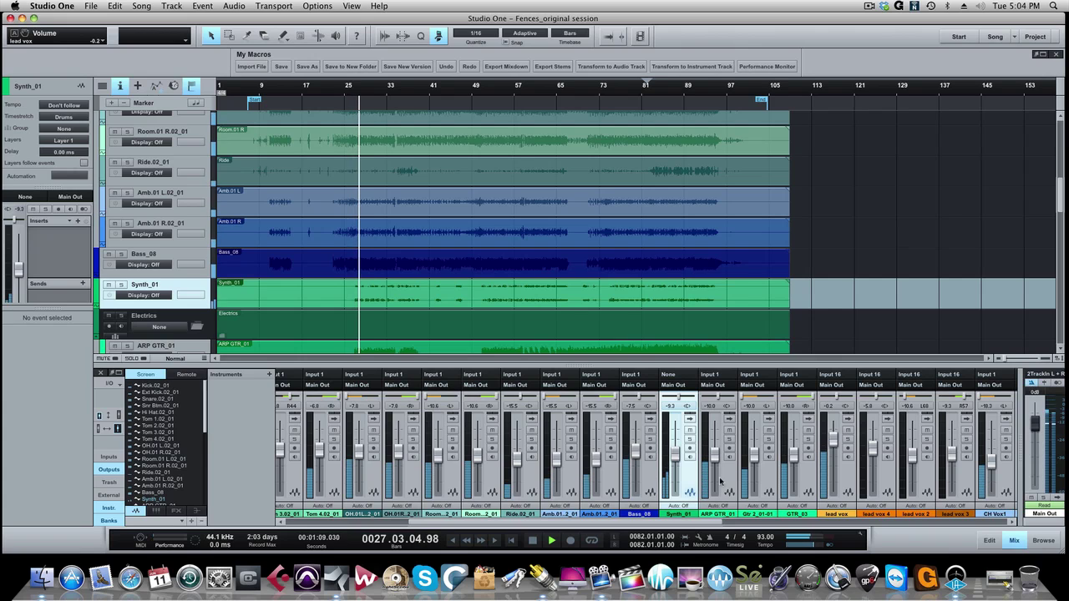
scroll(819, 466, right, 2)
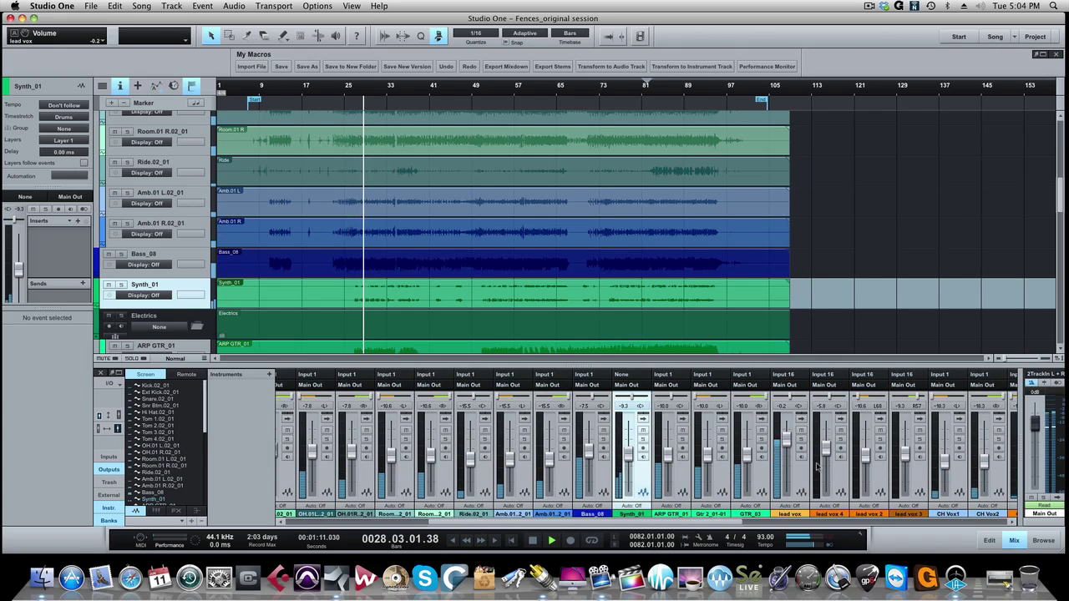
scroll(817, 466, right, 10)
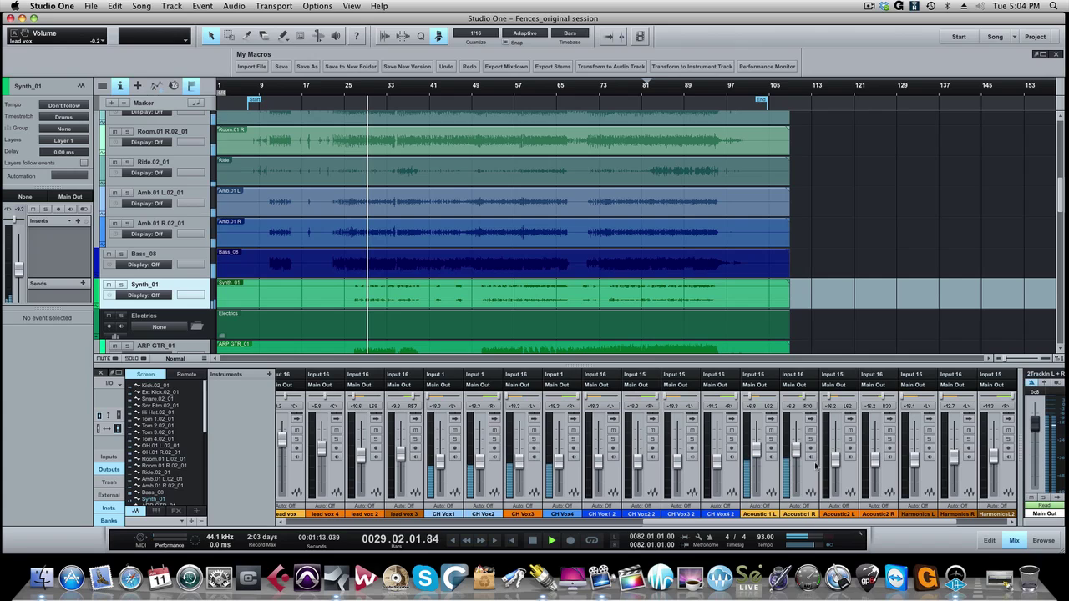
scroll(816, 466, right, 3)
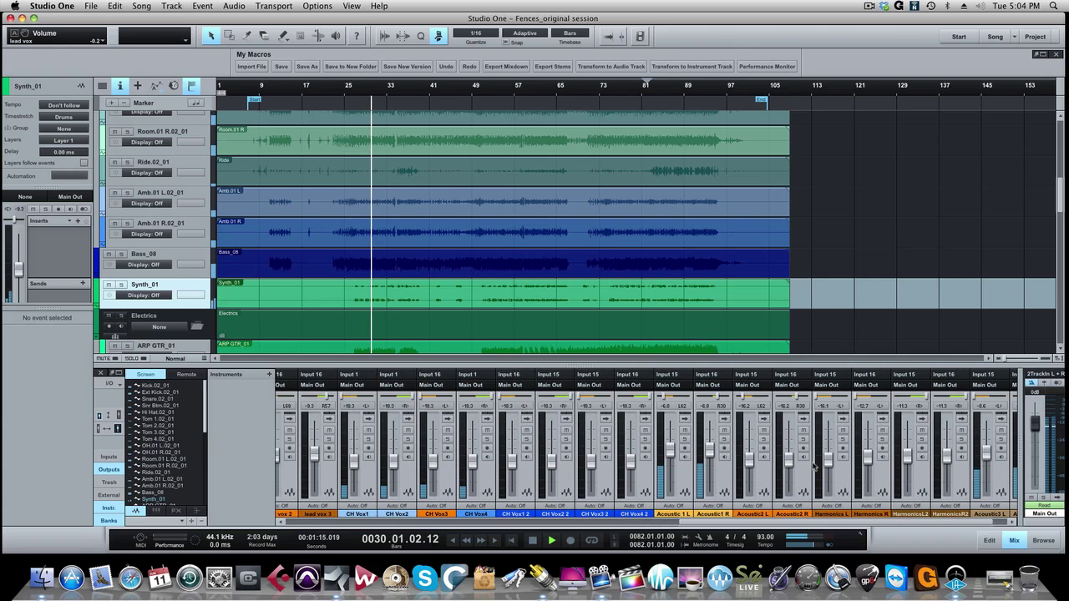
scroll(813, 466, right, 1)
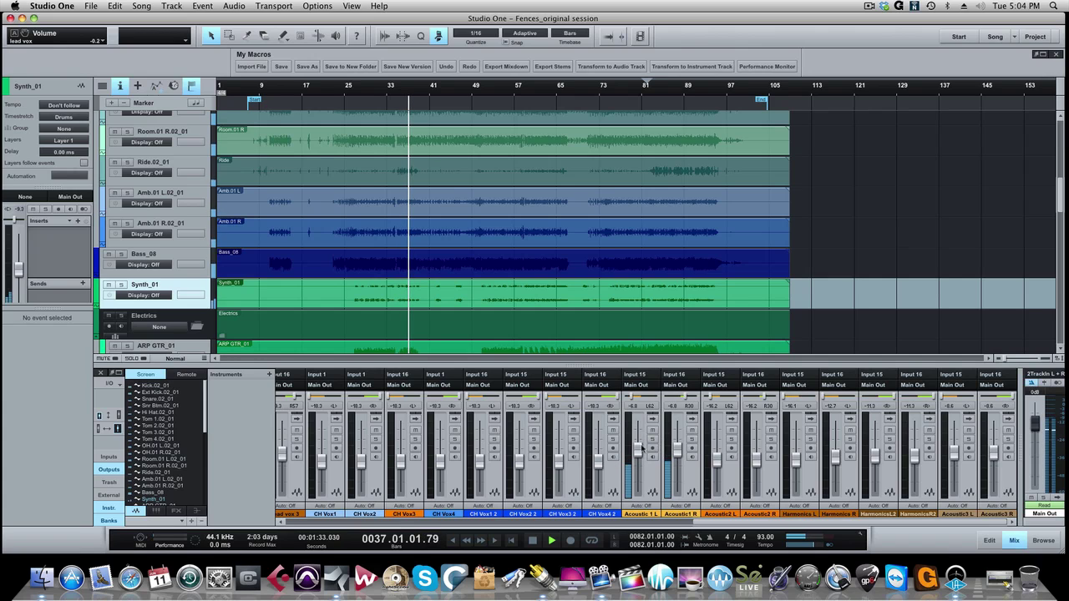
scroll(631, 448, left, 6)
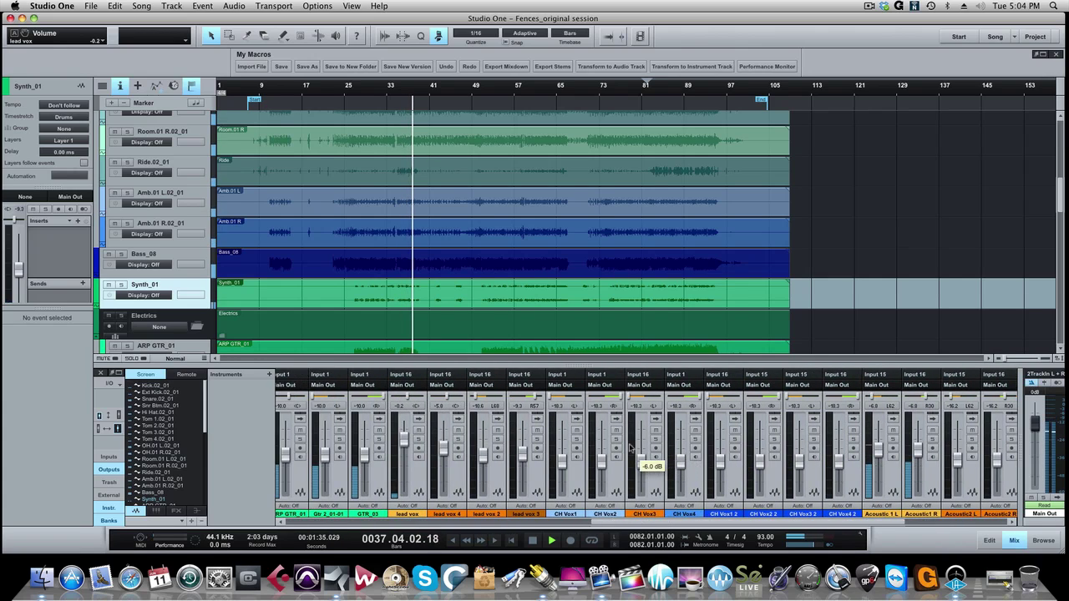
scroll(630, 448, left, 3)
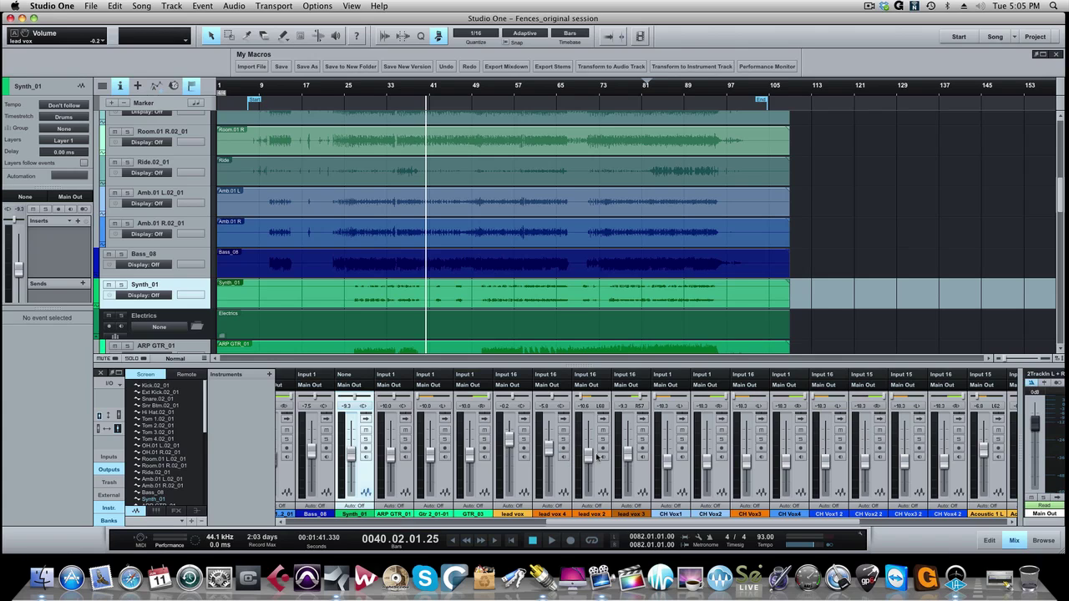
Review the balance and panning of the mixer channels from the kick through the lead vocals to the harmonics
scroll(596, 458, left, 9)
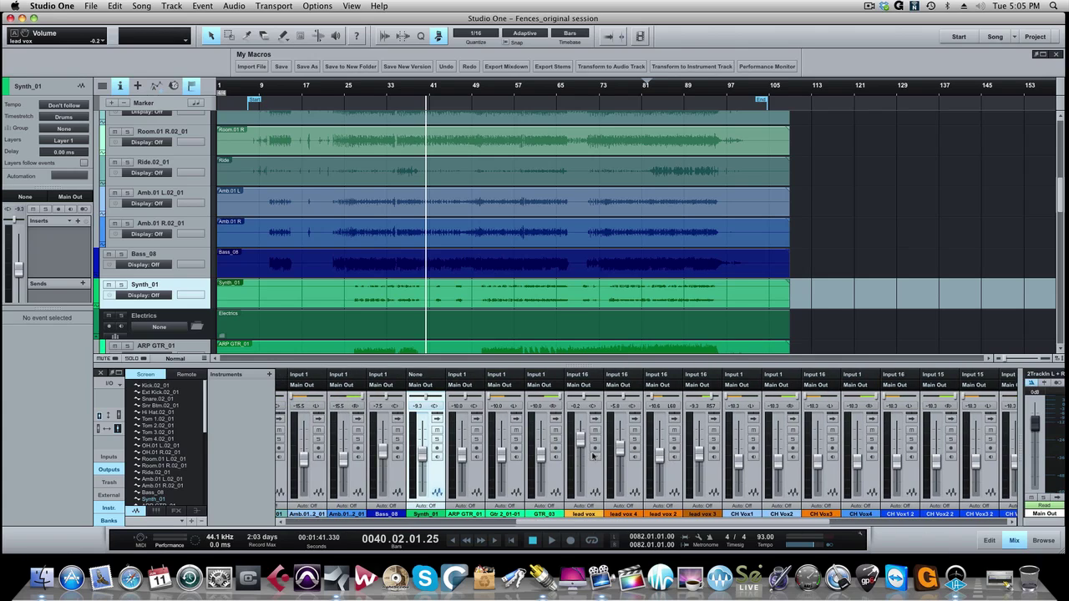
scroll(593, 456, left, 6)
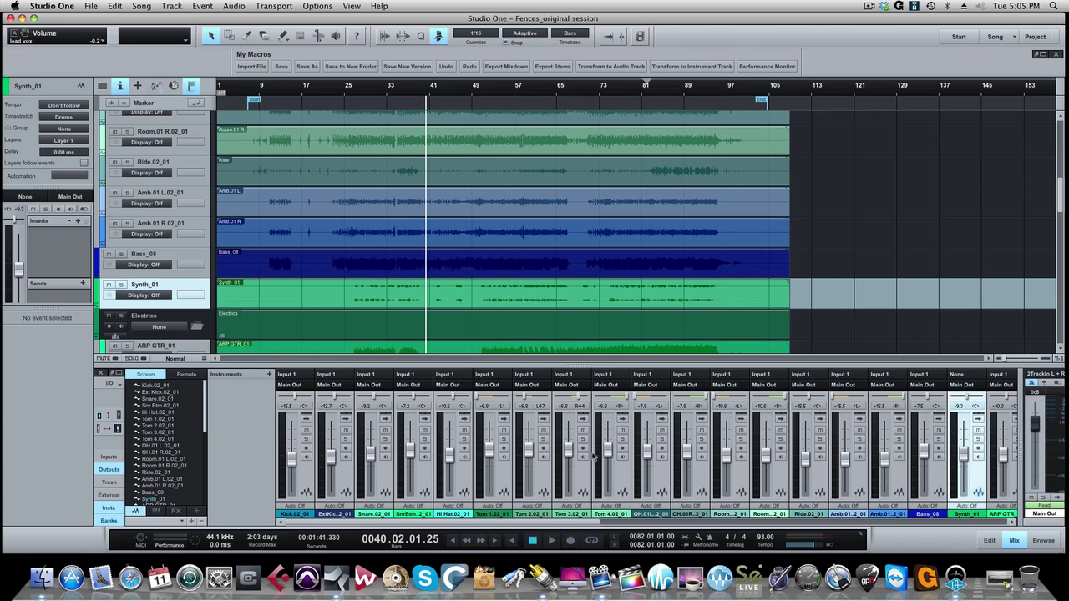
scroll(502, 458, right, 6)
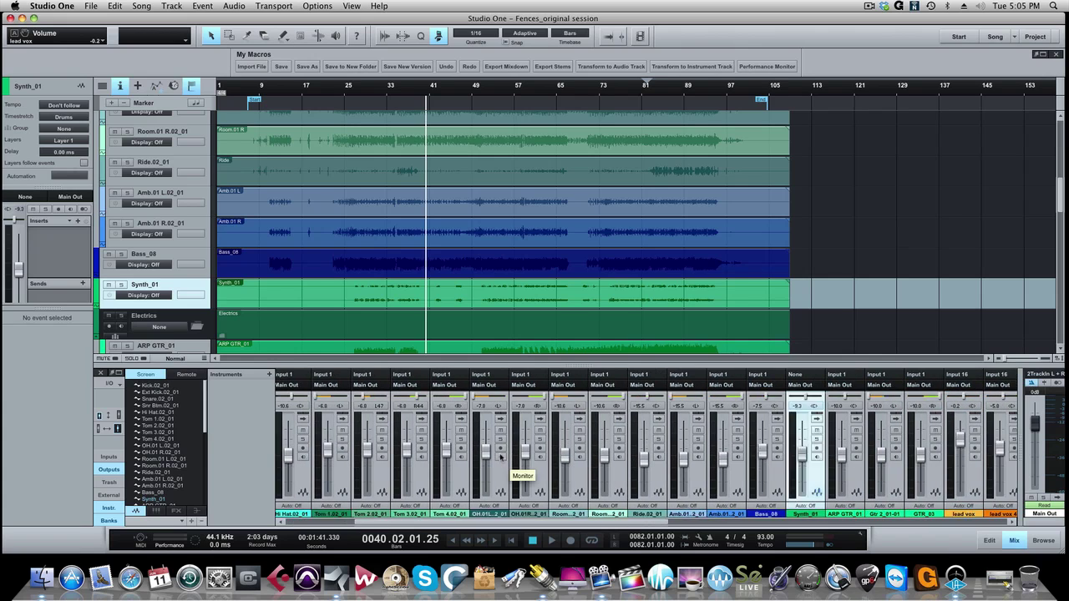
scroll(502, 458, right, 10)
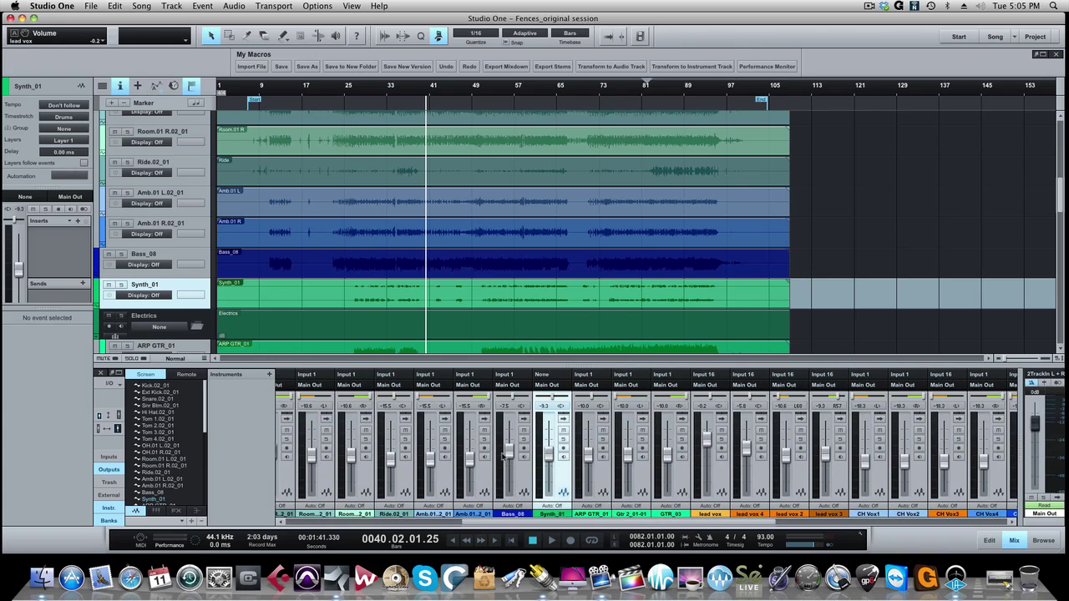
scroll(700, 463, right, 5)
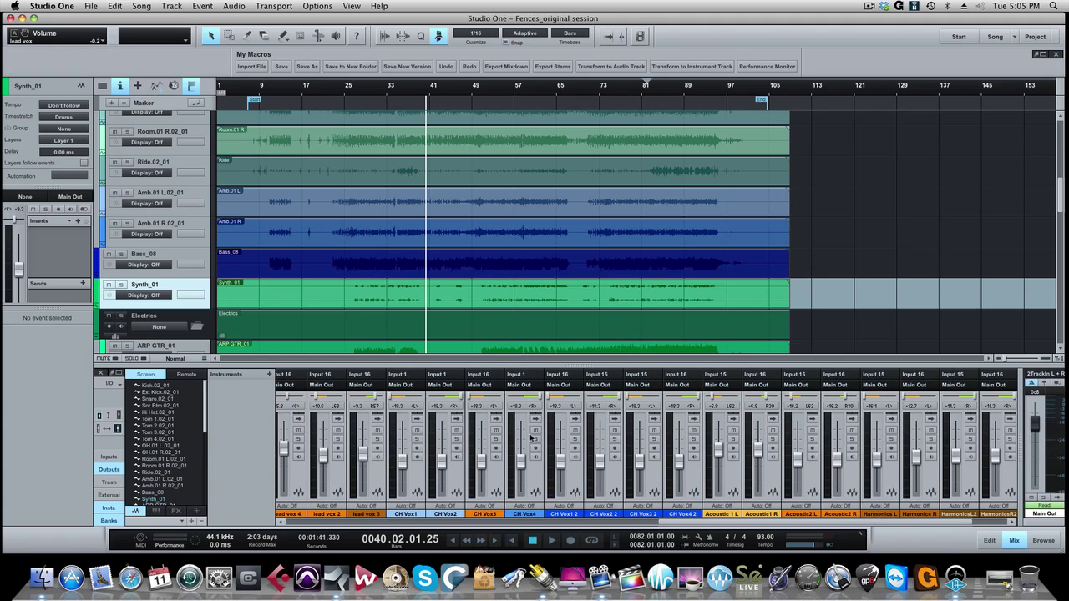
scroll(678, 481, left, 1)
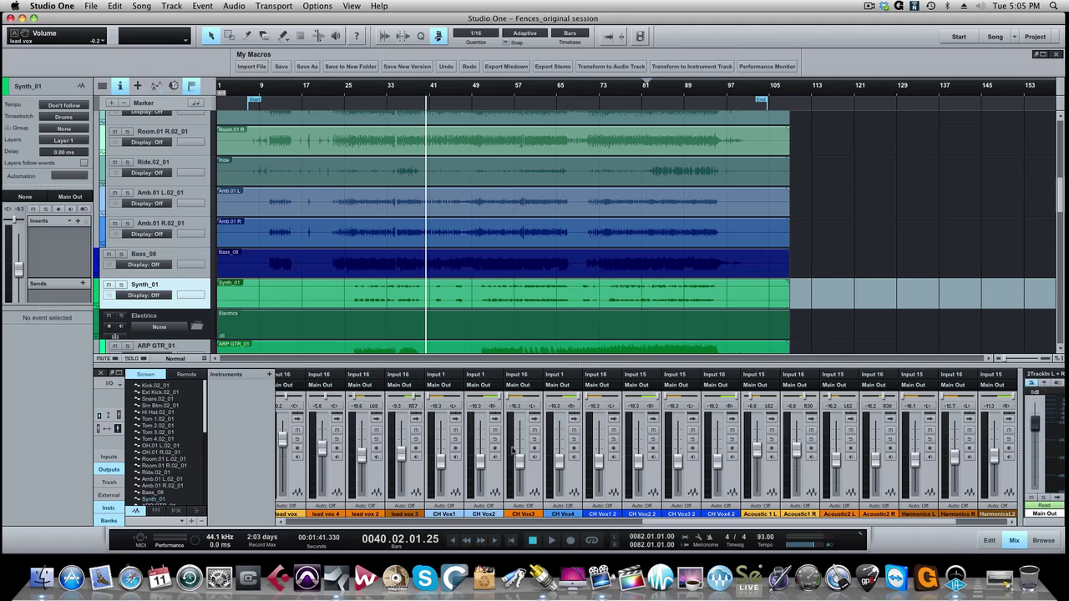
scroll(510, 443, left, 2)
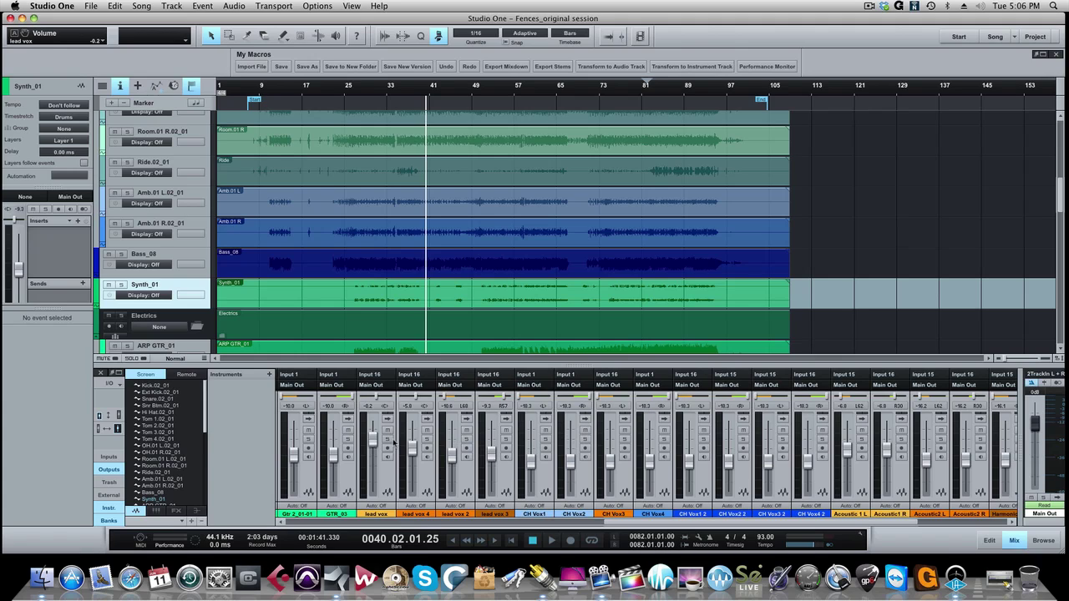
Examine the fader levels and panning from the harmonics and acoustic channels back through vocals, guitars, bass and drums
scroll(461, 441, right, 5)
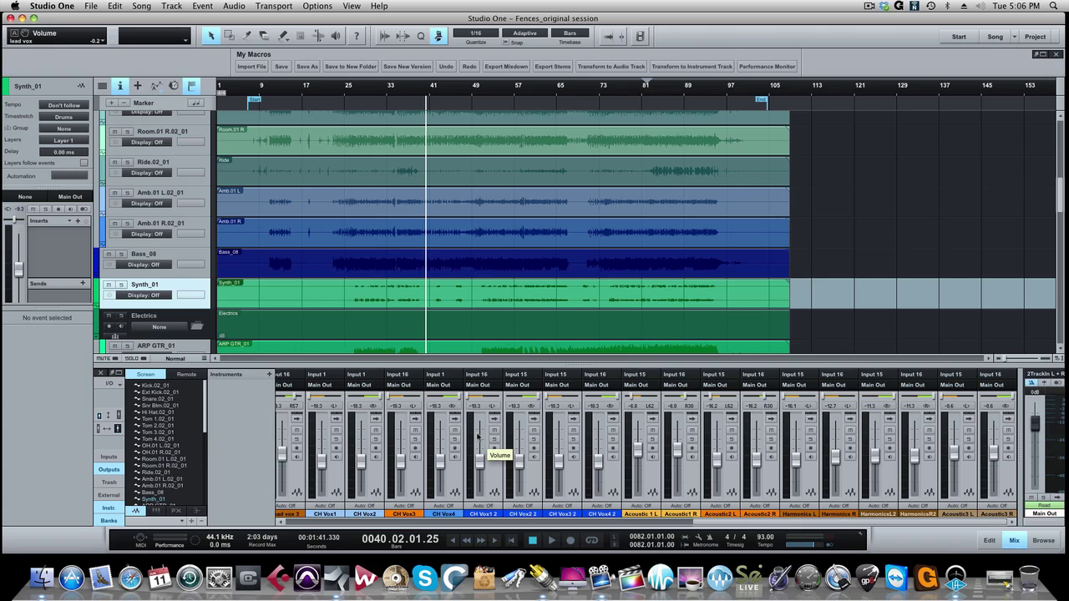
scroll(499, 461, left, 10)
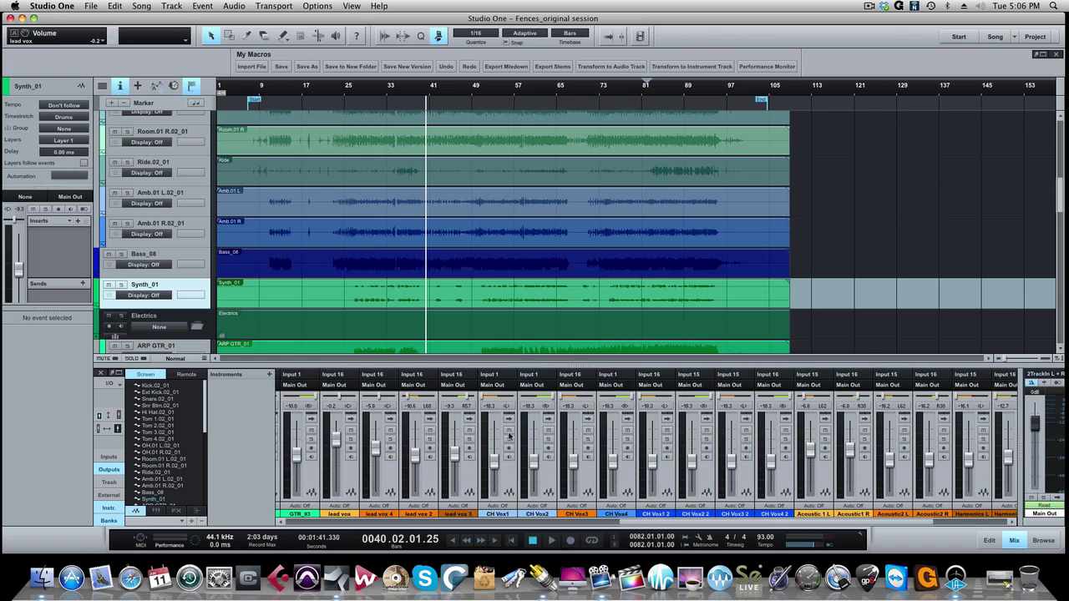
scroll(499, 463, left, 3)
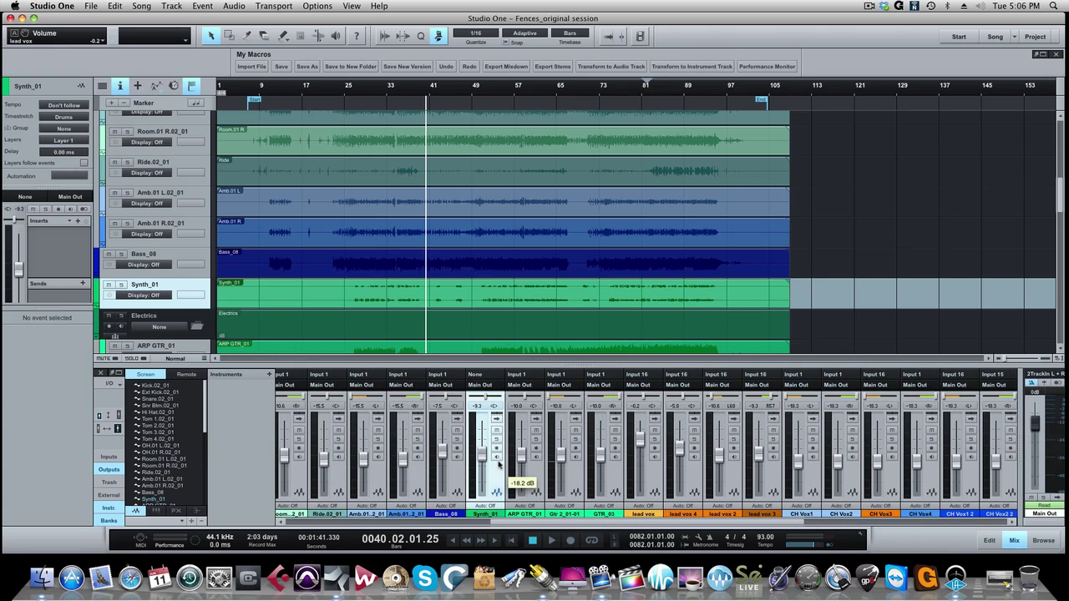
scroll(499, 463, left, 3)
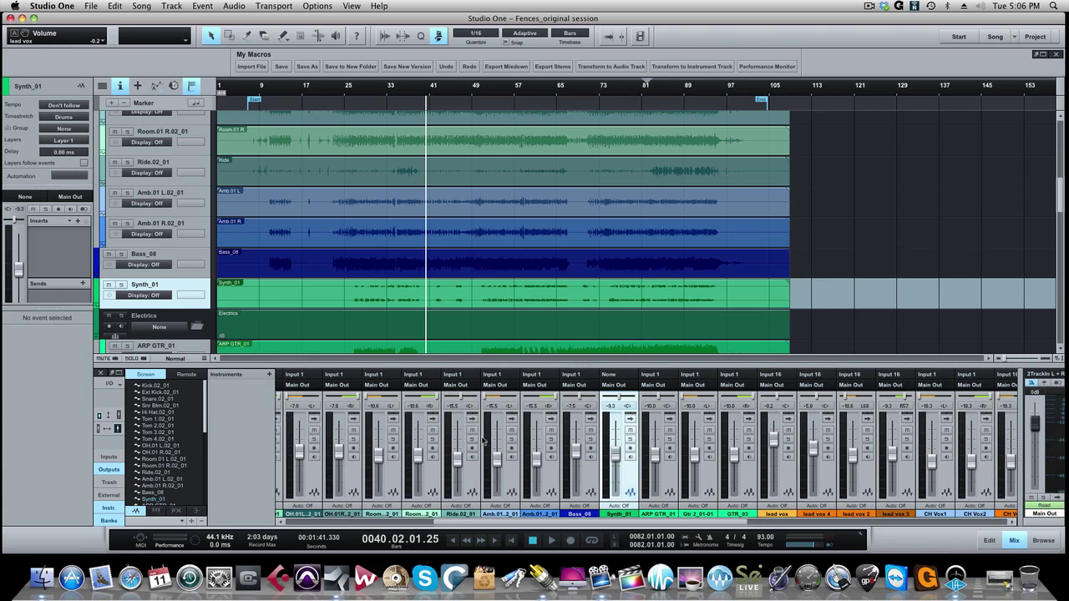
scroll(397, 450, left, 8)
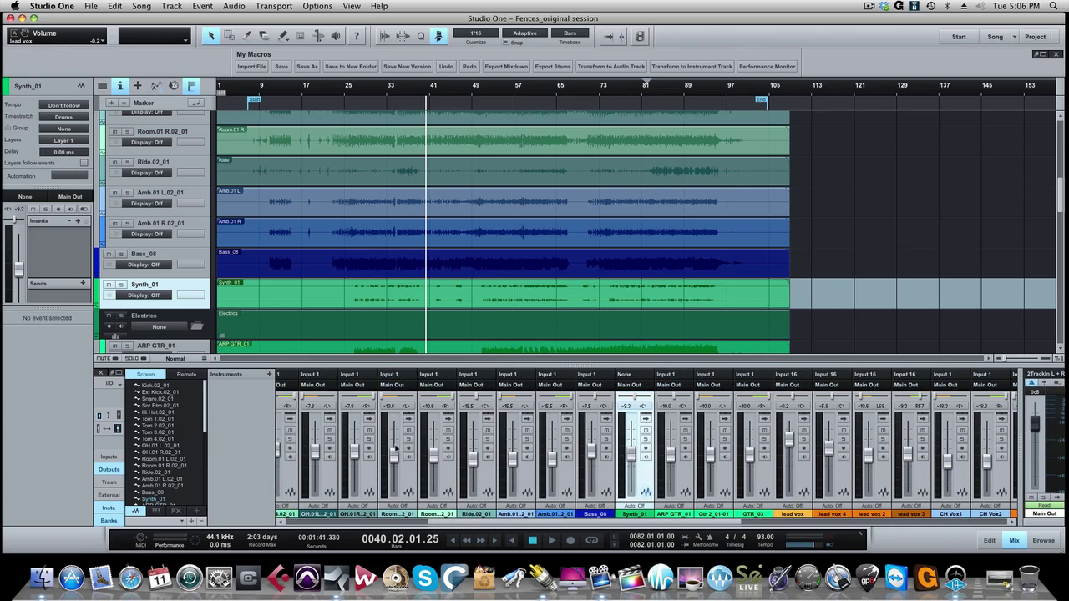
scroll(397, 449, left, 1)
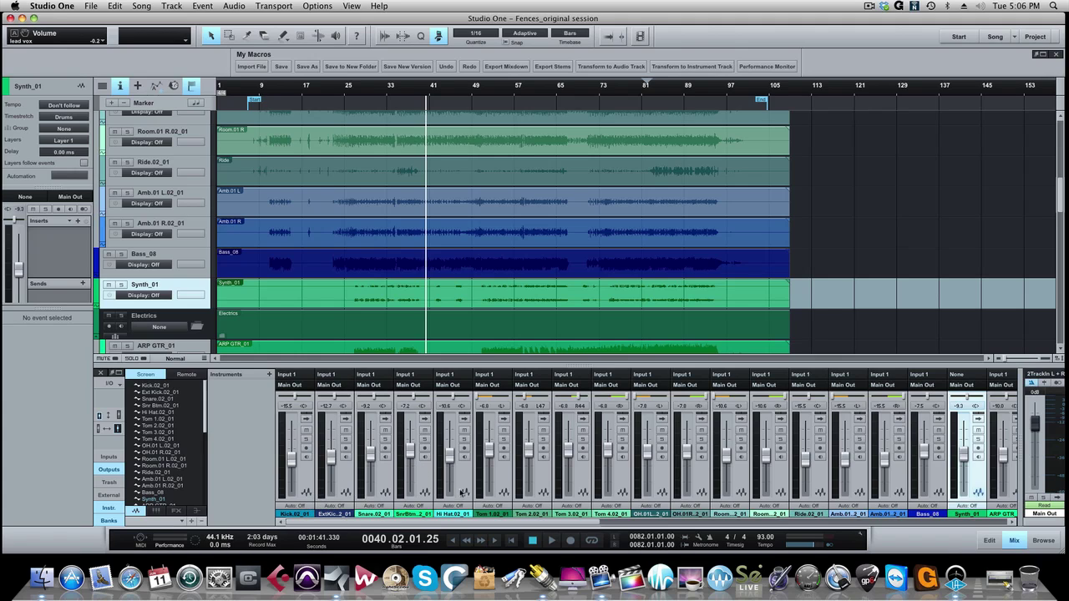
scroll(552, 490, right, 2)
scroll(551, 490, right, 11)
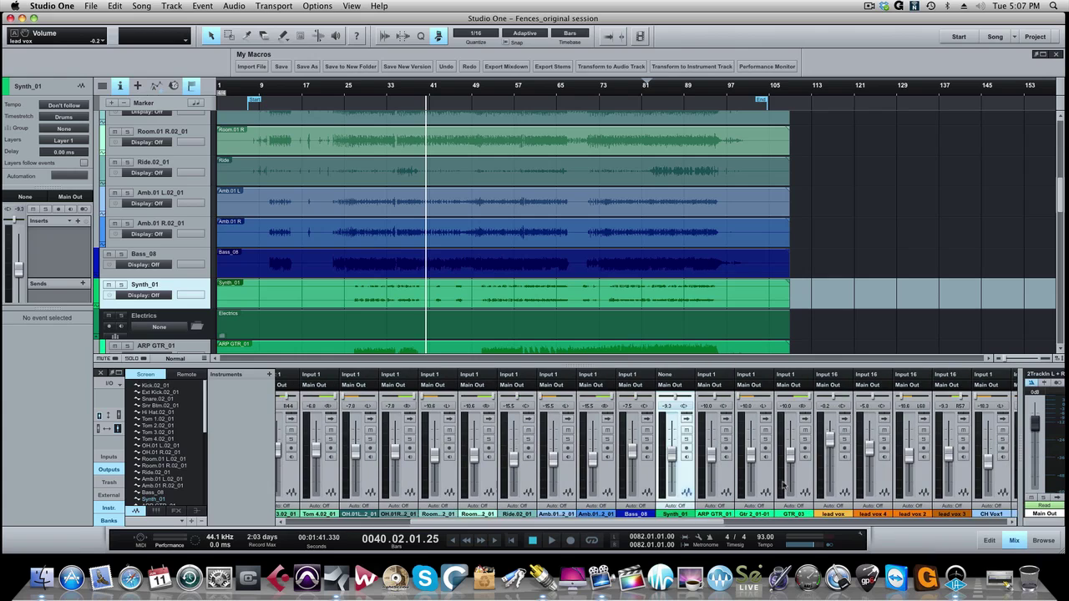
scroll(784, 482, right, 11)
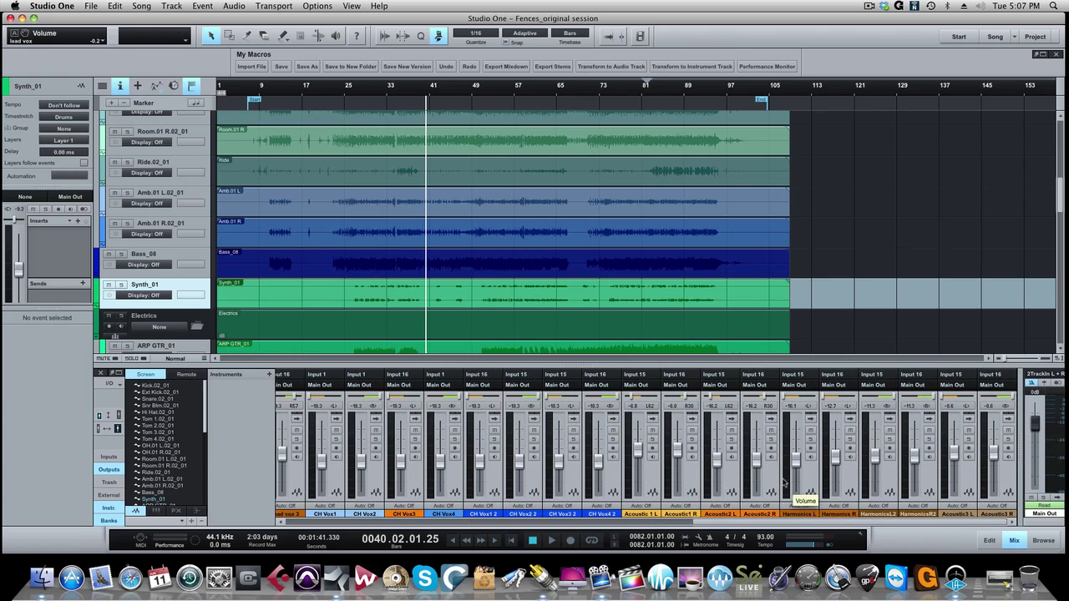
scroll(444, 492, left, 10)
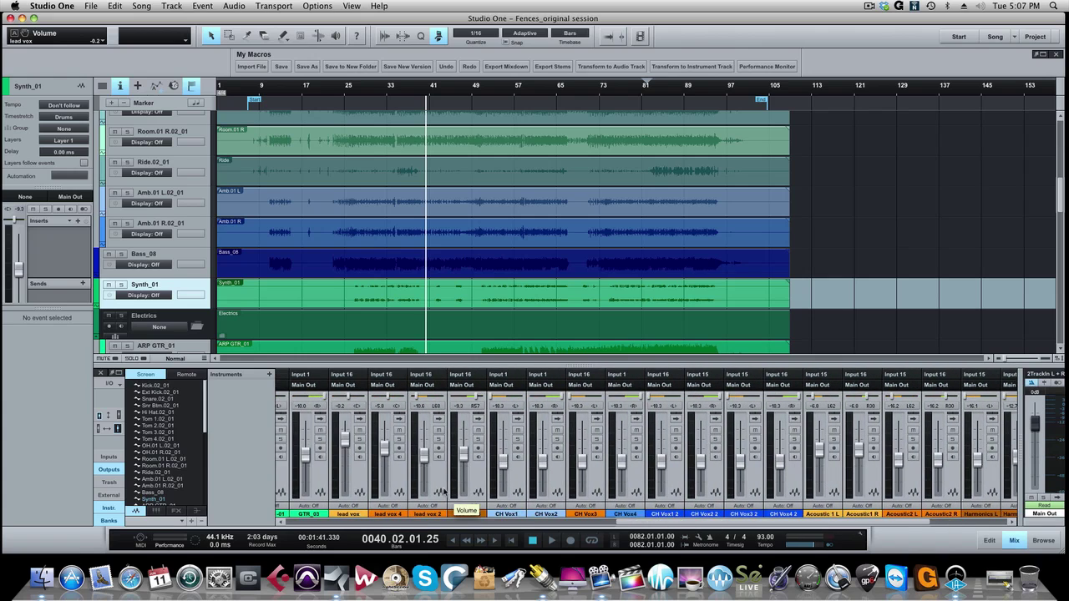
scroll(444, 491, left, 5)
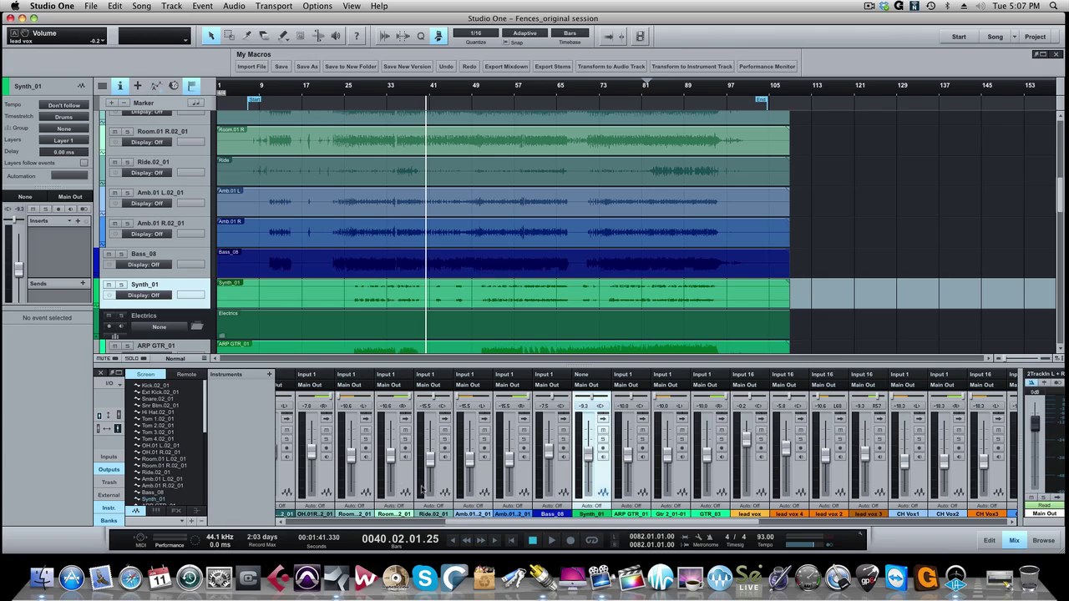
scroll(424, 509, left, 2)
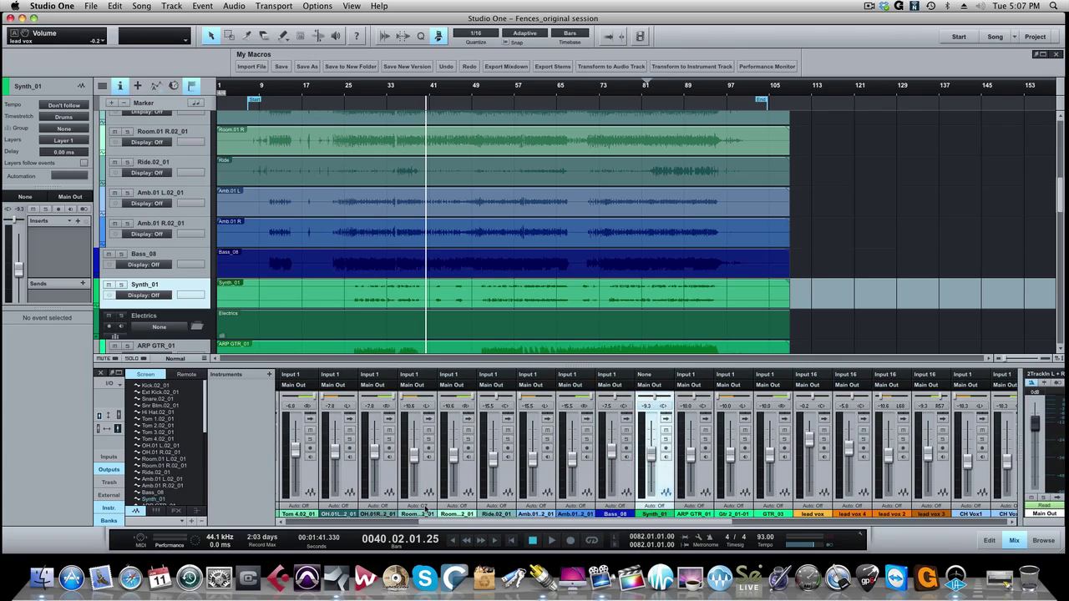
Select the Amb.01 L and Amb.01 R channels together in the mixer and examine their levels and panning
click(549, 488)
shift+click(584, 486)
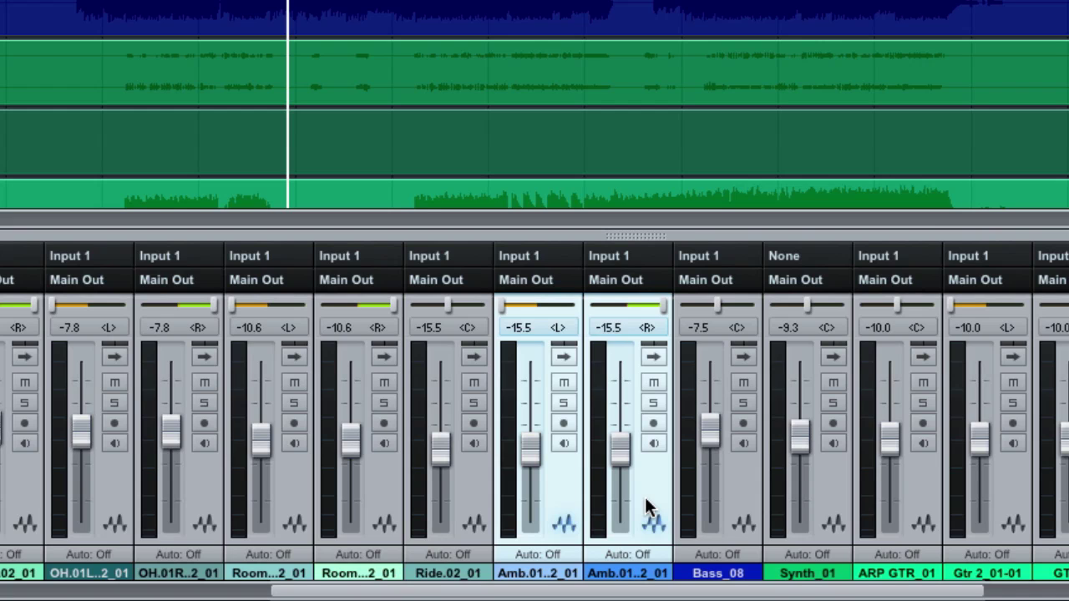
scroll(398, 552, left, 1)
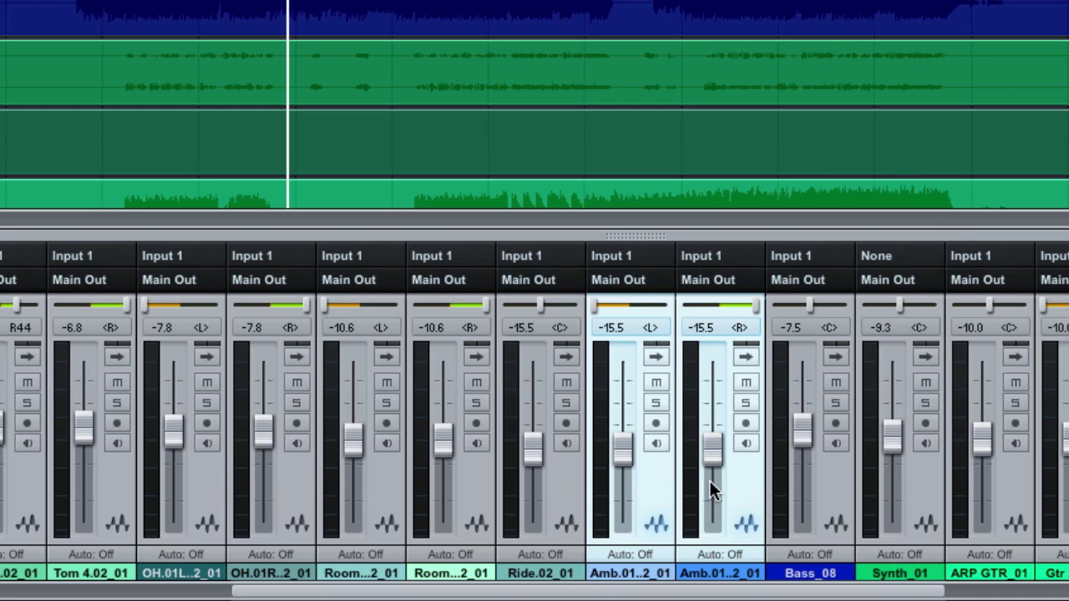
mouse_move(686, 506)
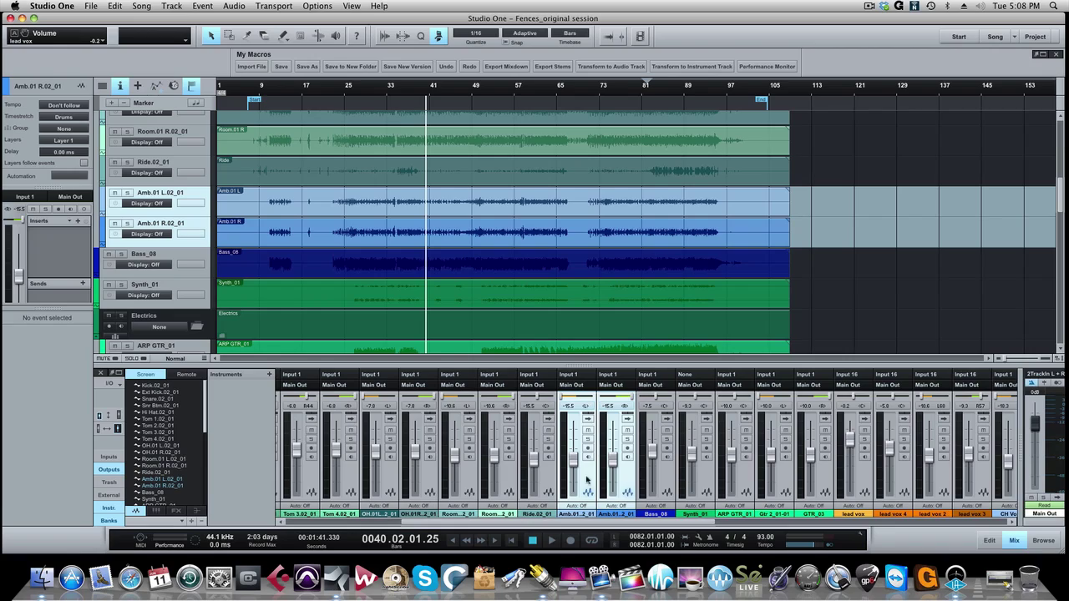
scroll(705, 484, right, 15)
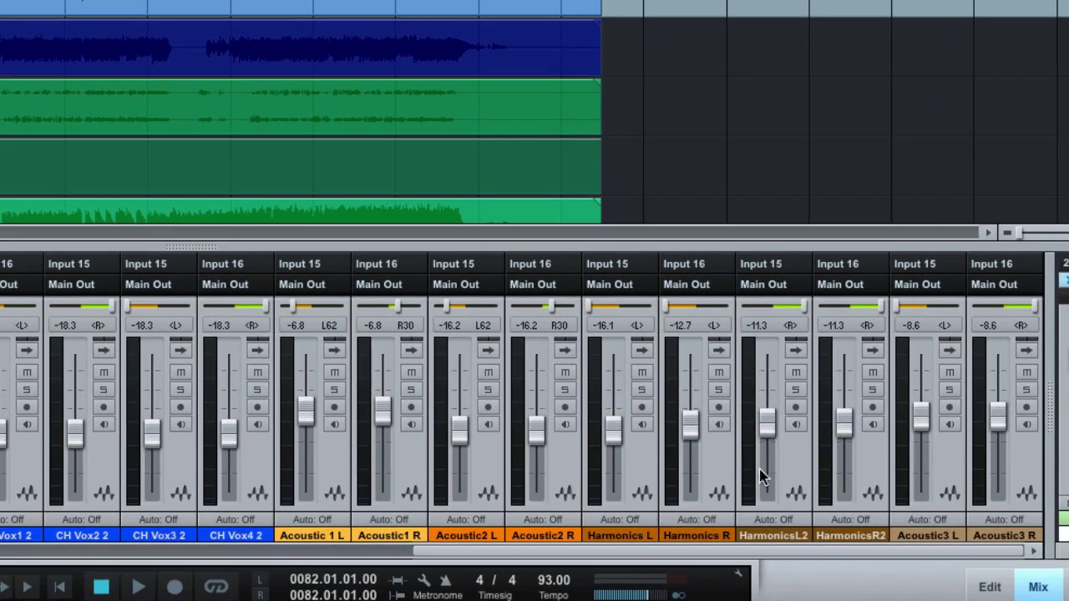
click(880, 481)
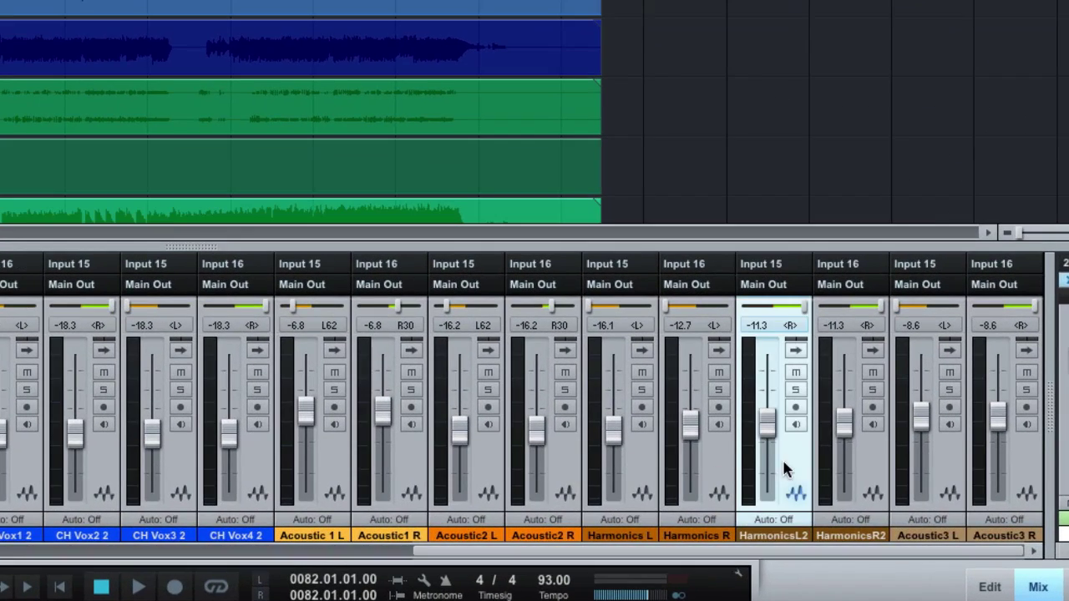
shift+click(854, 466)
shift+click(918, 457)
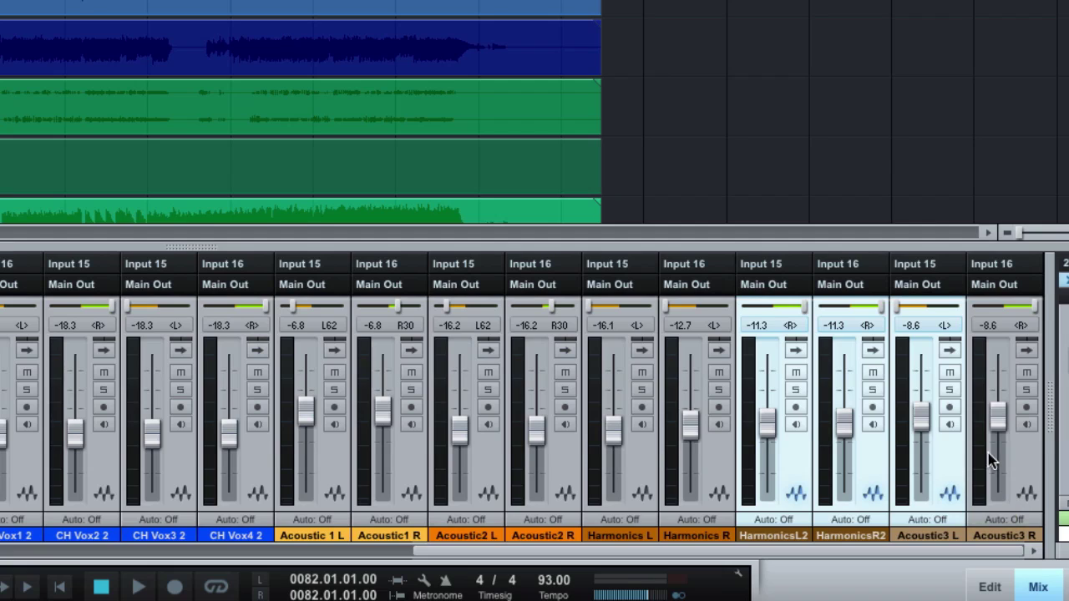
Select the Harmonics L, Harmonics R, HarmonicsL2 and HarmonicsR2 channels together in the mixer
click(632, 451)
shift+click(714, 452)
shift+click(792, 464)
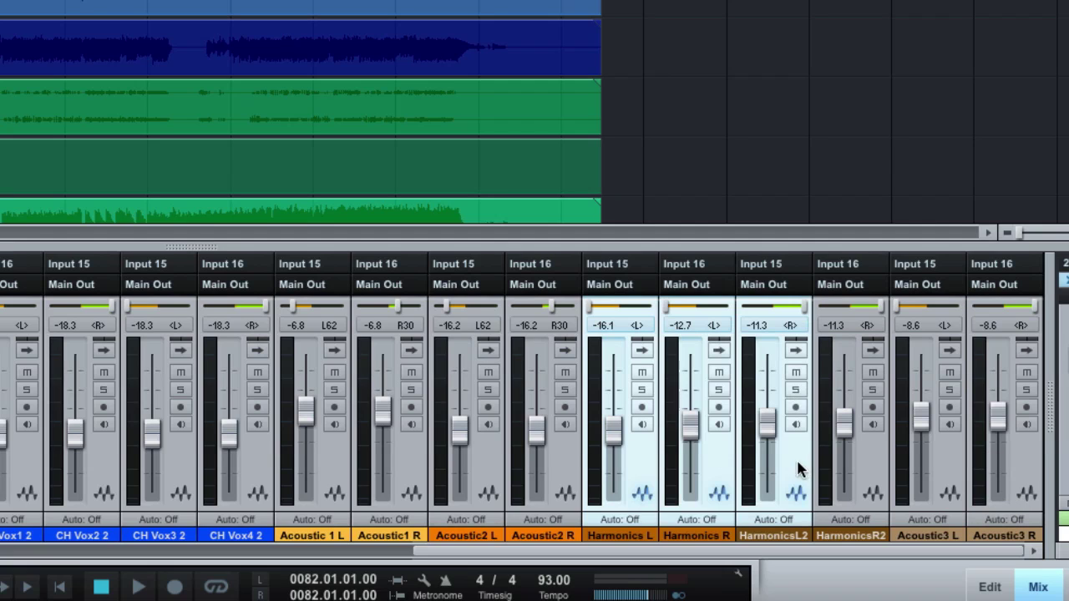
shift+click(859, 466)
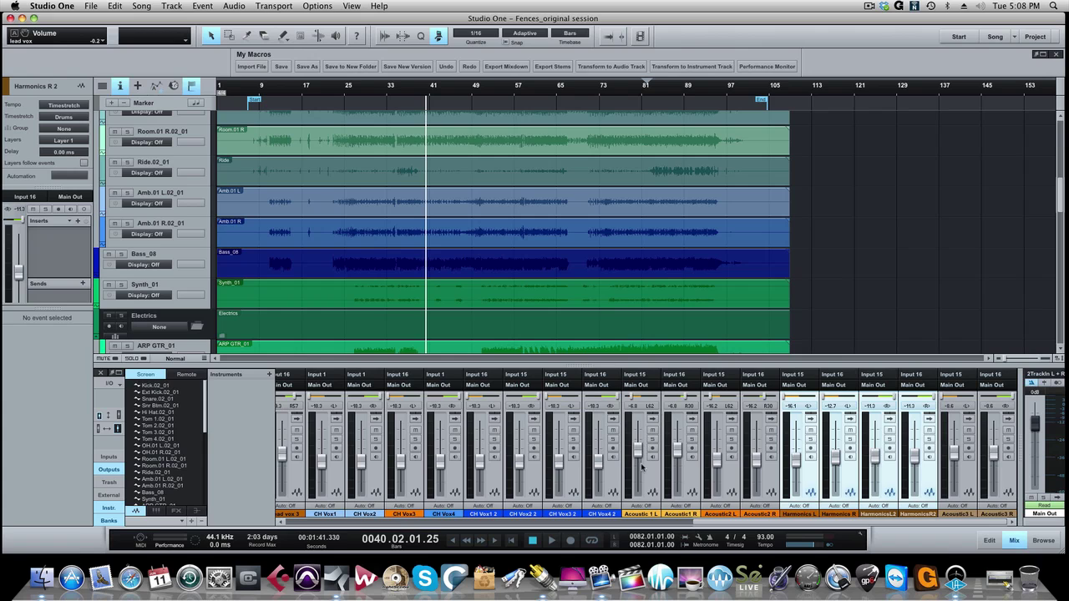
scroll(641, 468, left, 10)
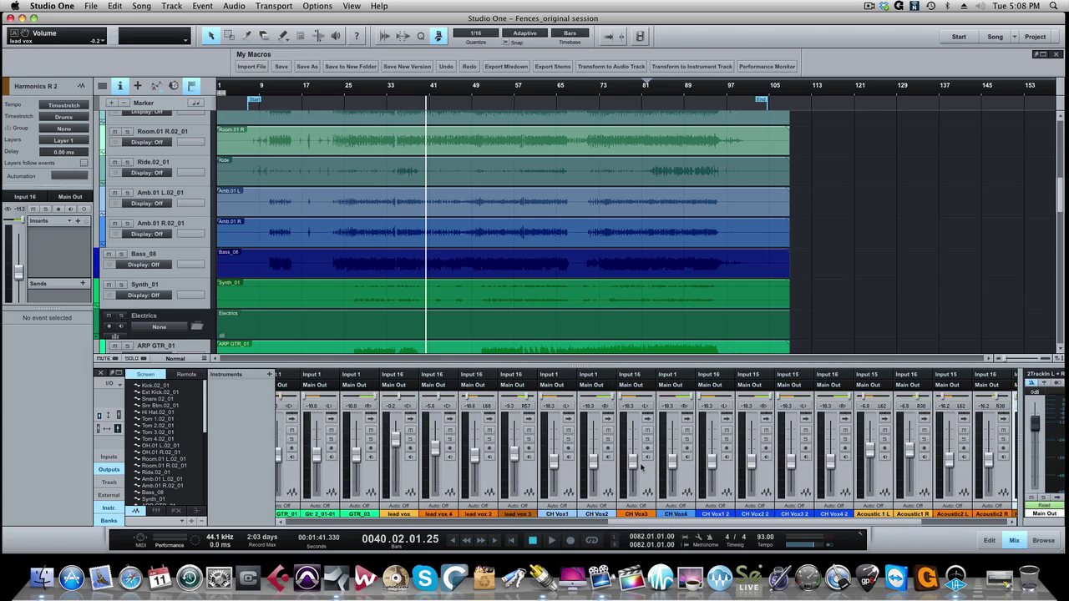
scroll(642, 466, left, 10)
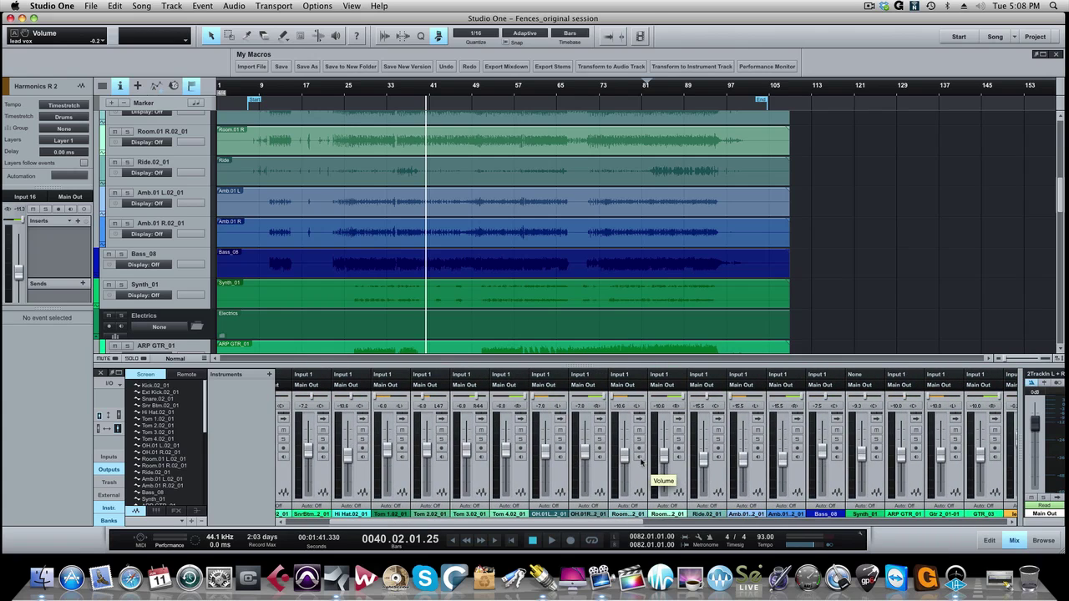
scroll(641, 462, left, 5)
scroll(641, 462, right, 20)
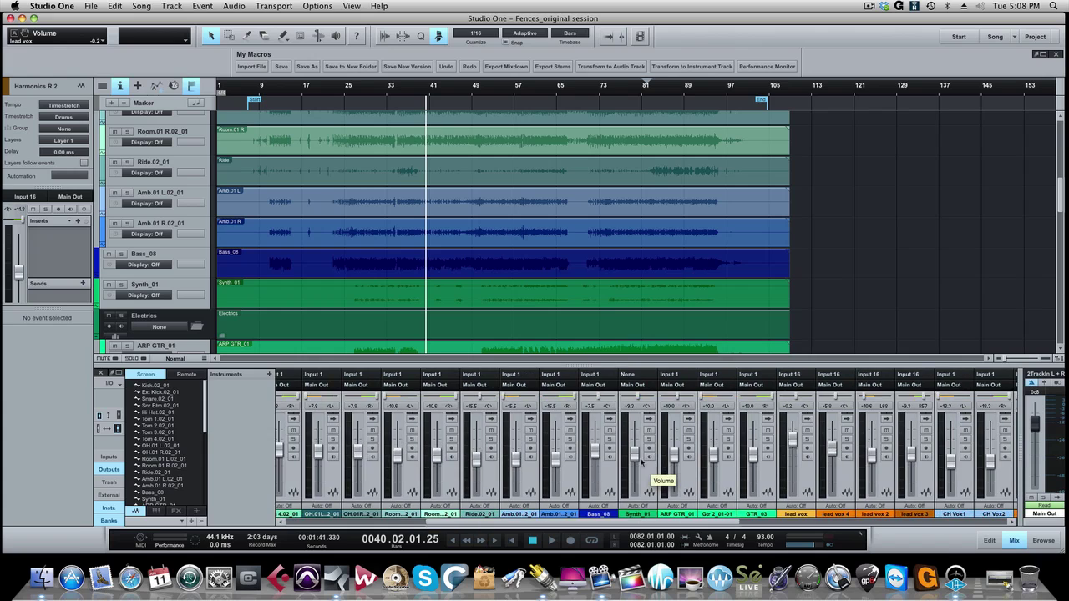
scroll(641, 462, left, 20)
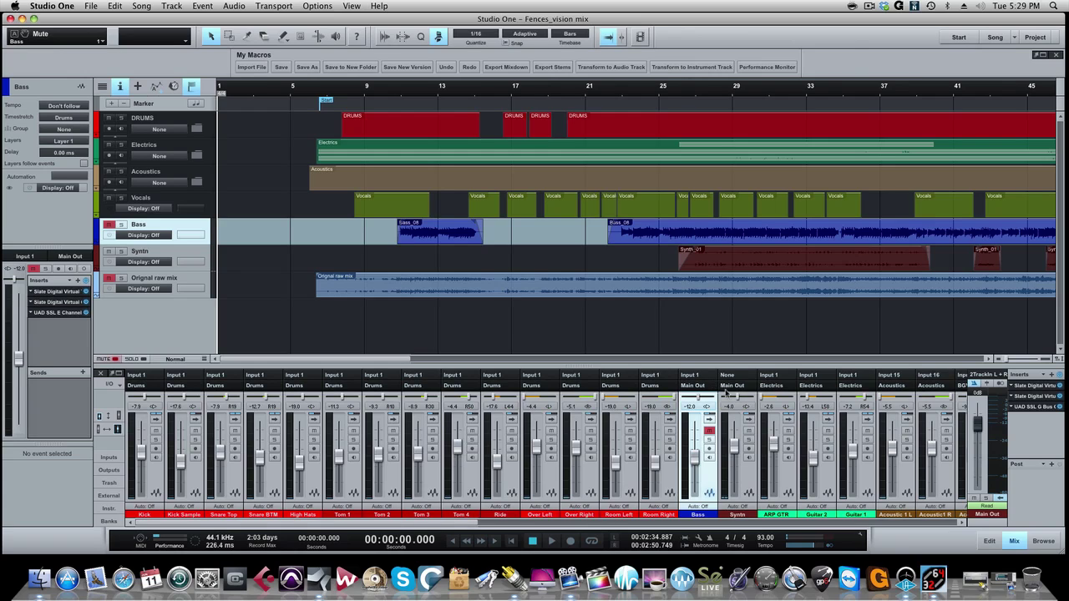
Unmute the Bass channel in the Fences_vision mix session
click(709, 431)
Expand the DRUMS and Electrics folder tracks one after the other to look over their contents, collapsing each again
click(197, 130)
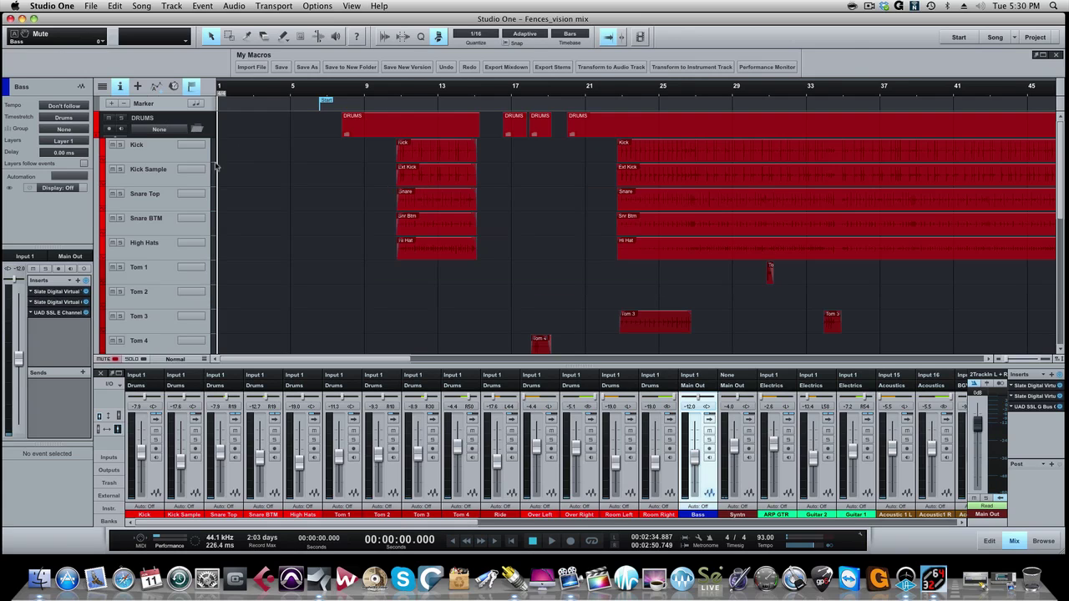
scroll(269, 262, down, 5)
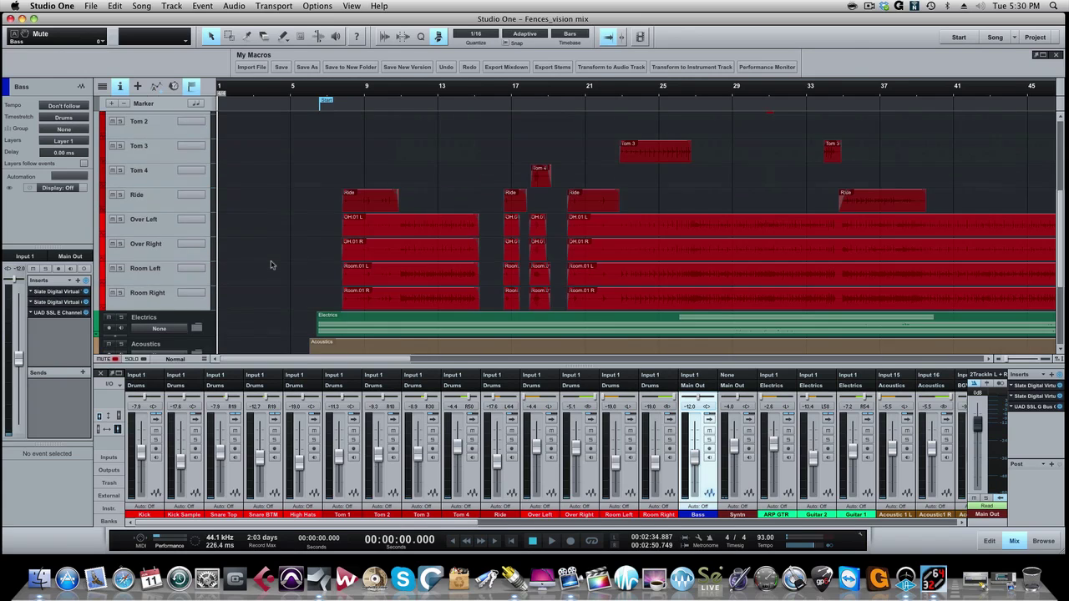
scroll(268, 262, up, 5)
click(199, 130)
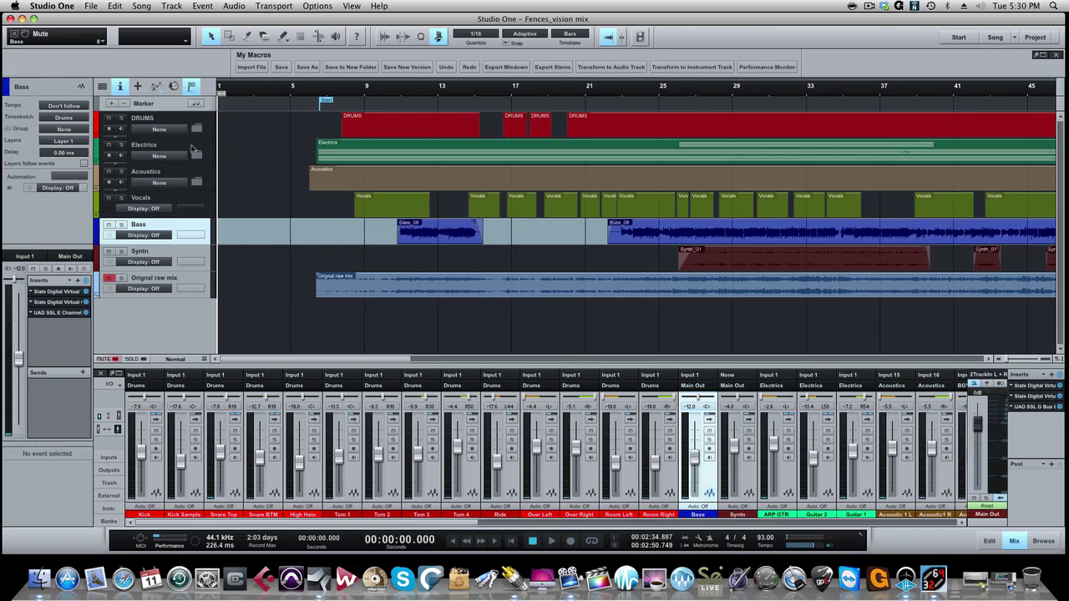
click(197, 156)
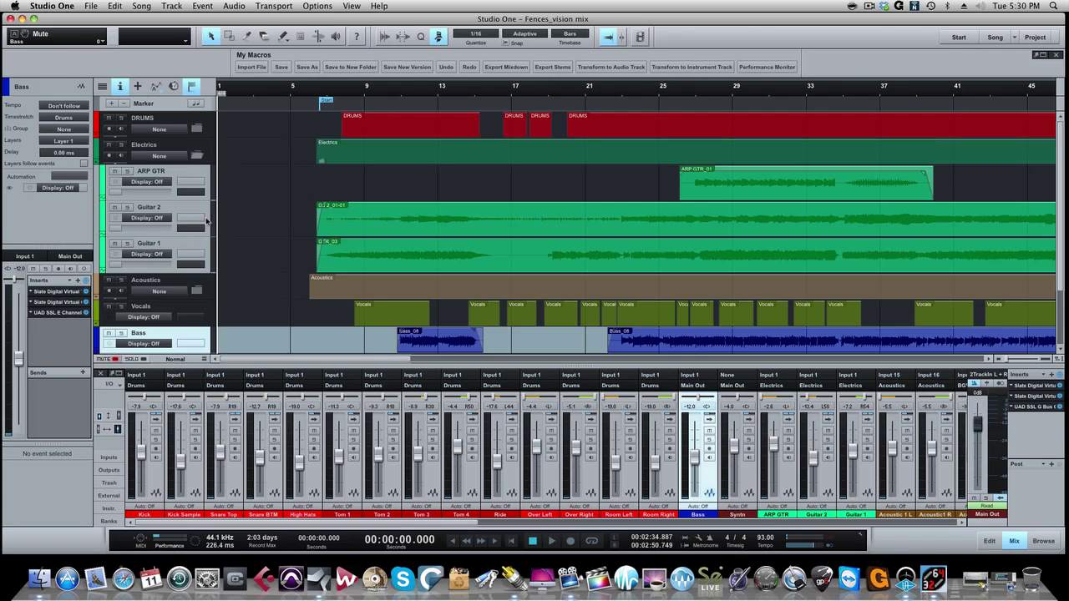
click(199, 156)
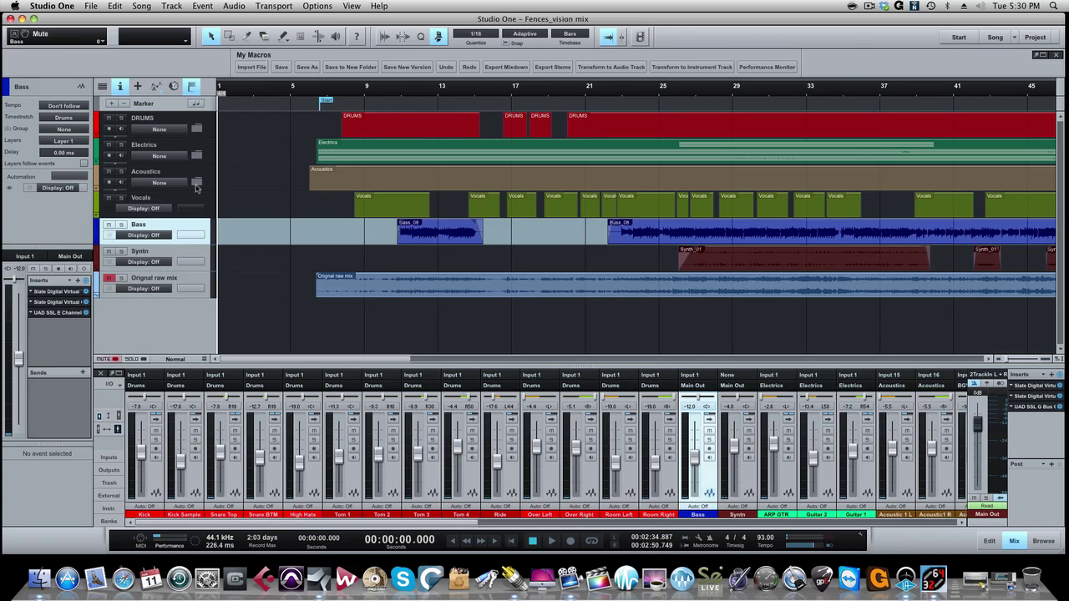
Expand the Acoustics and Vocals folder tracks one after the other to inspect their contents, collapsing each again
click(197, 183)
scroll(294, 222, down, 5)
scroll(270, 203, up, 5)
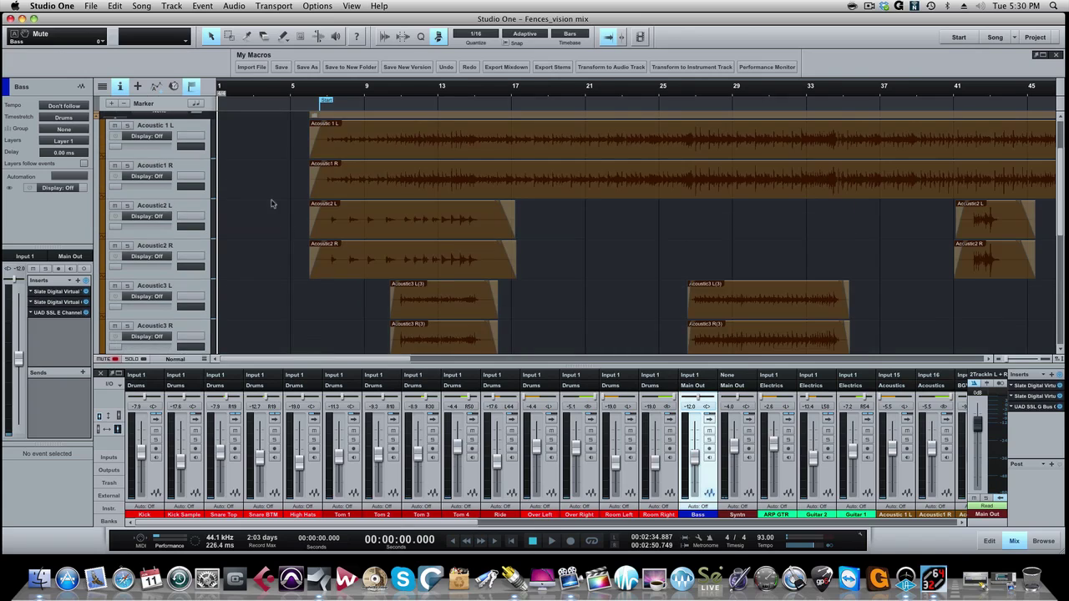
click(197, 182)
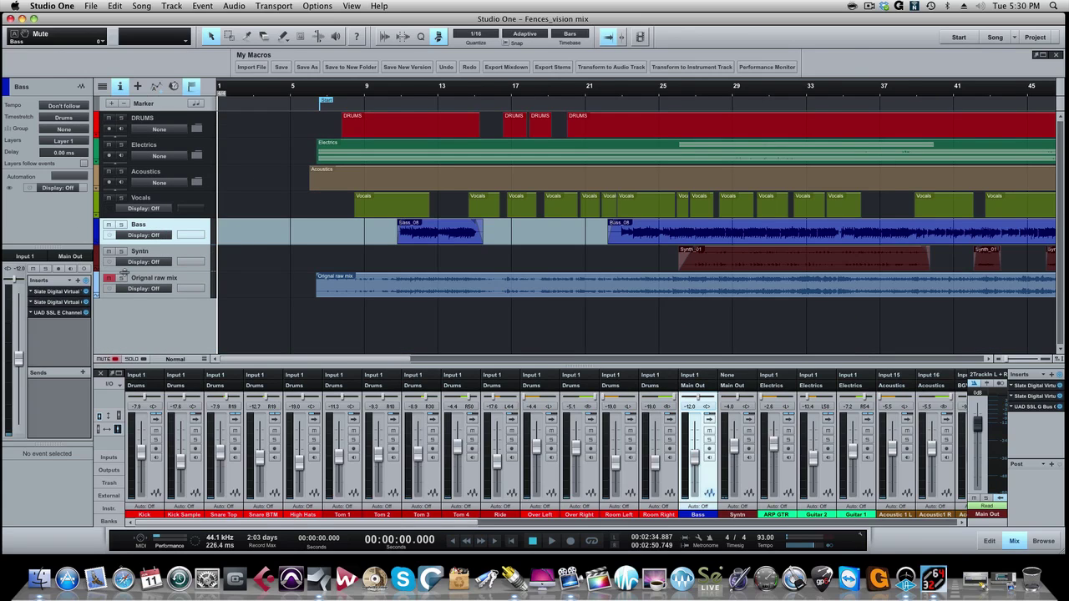
click(98, 216)
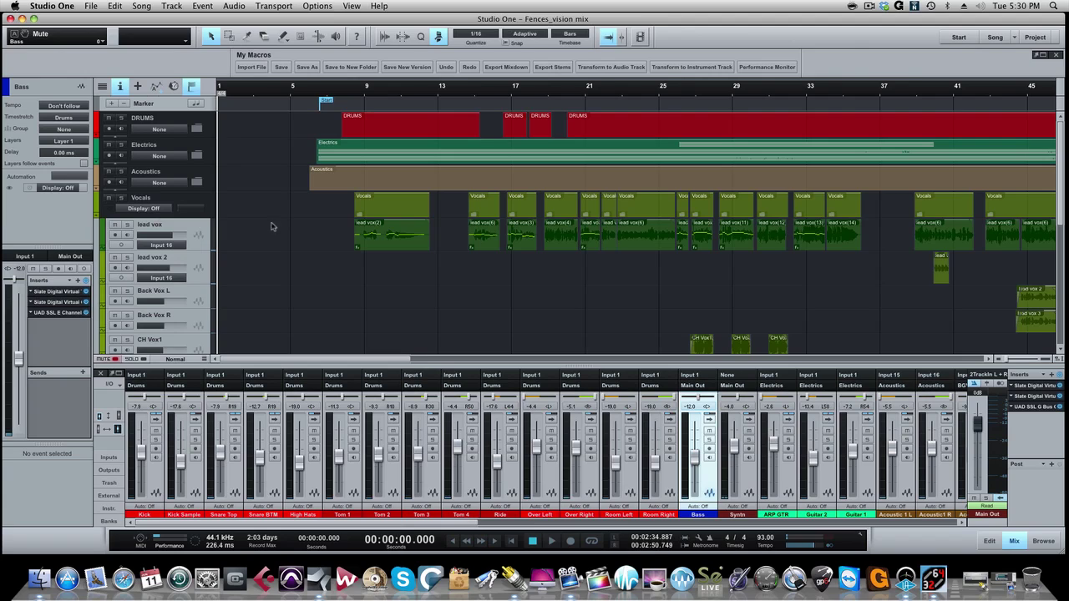
click(98, 216)
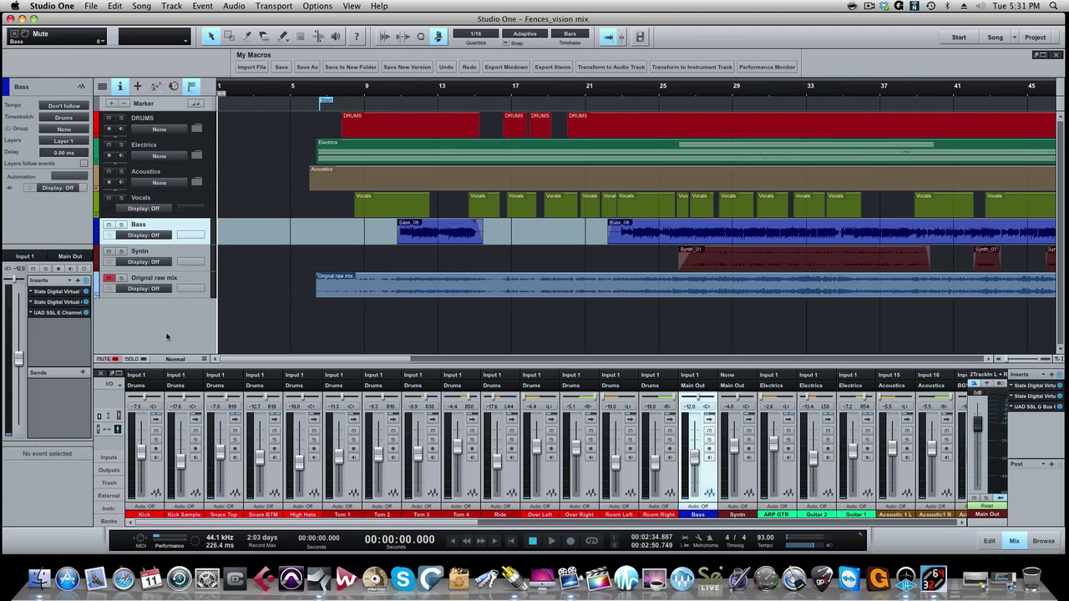
Select the Orignal raw mix track and look over the mixer channels from Kick through to the buses and effects channels
click(179, 282)
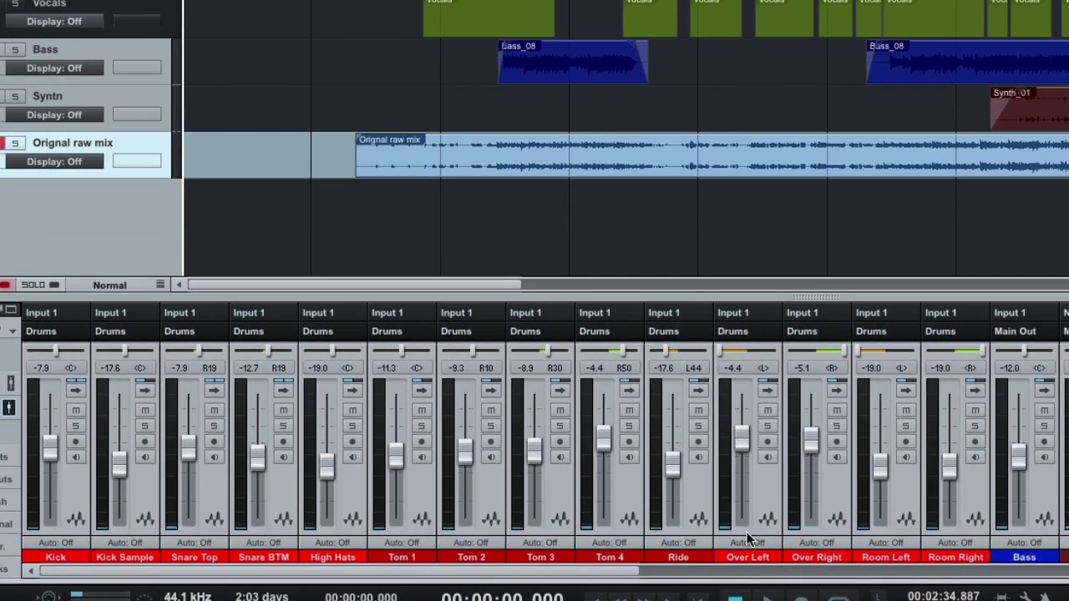
scroll(928, 520, right, 5)
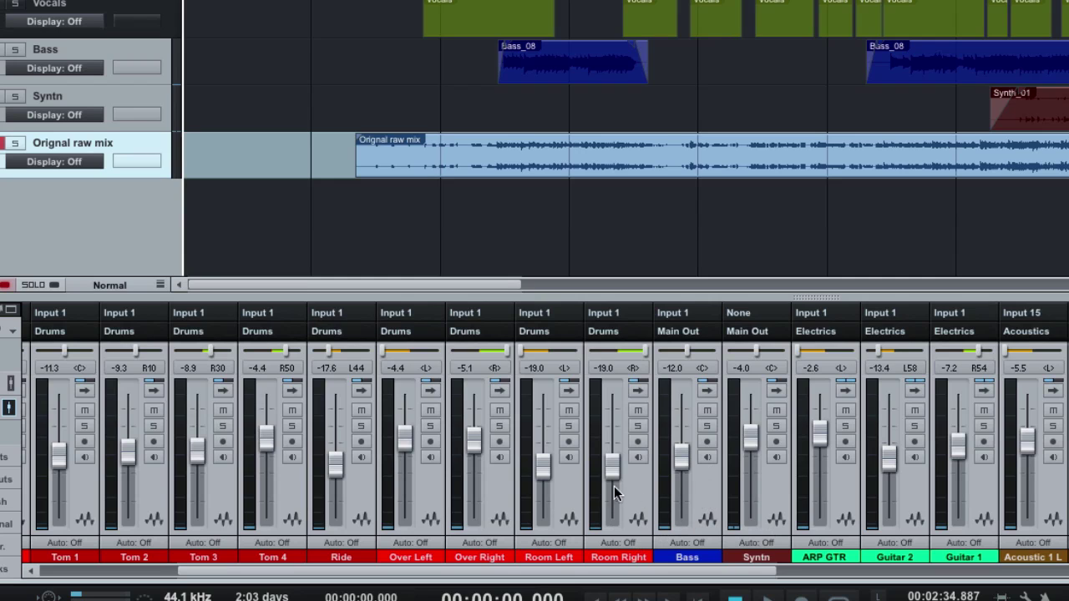
scroll(732, 479, right, 5)
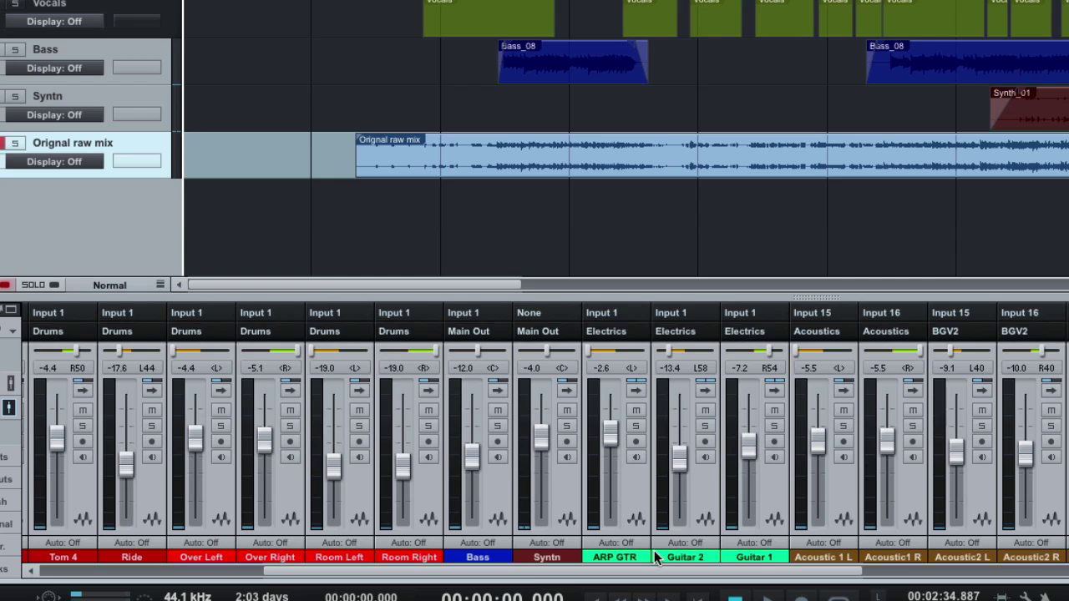
scroll(684, 538, right, 5)
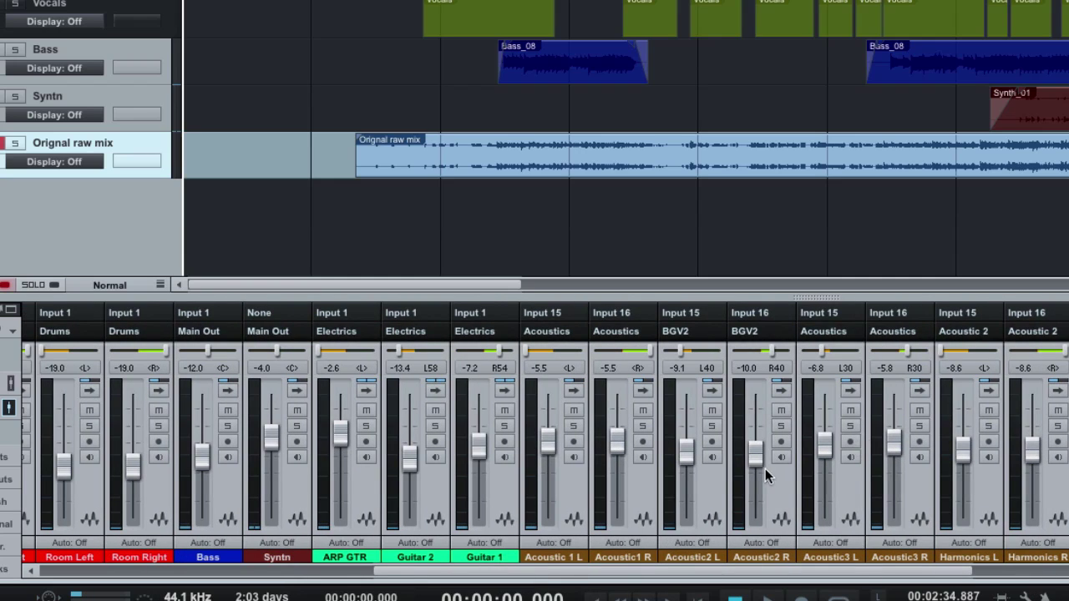
scroll(775, 469, right, 3)
scroll(775, 469, right, 6)
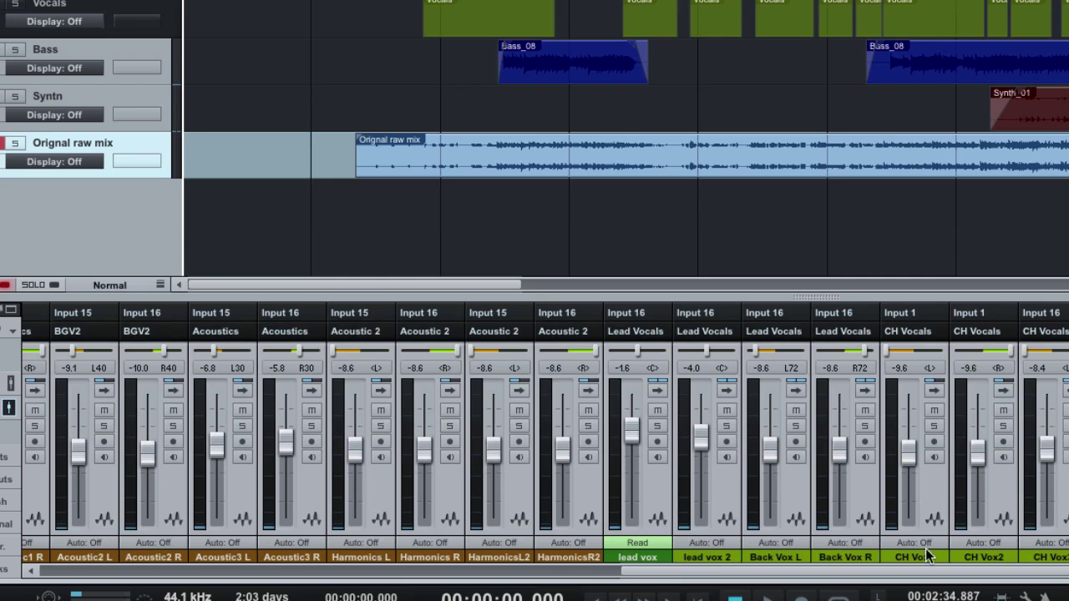
scroll(972, 475, right, 9)
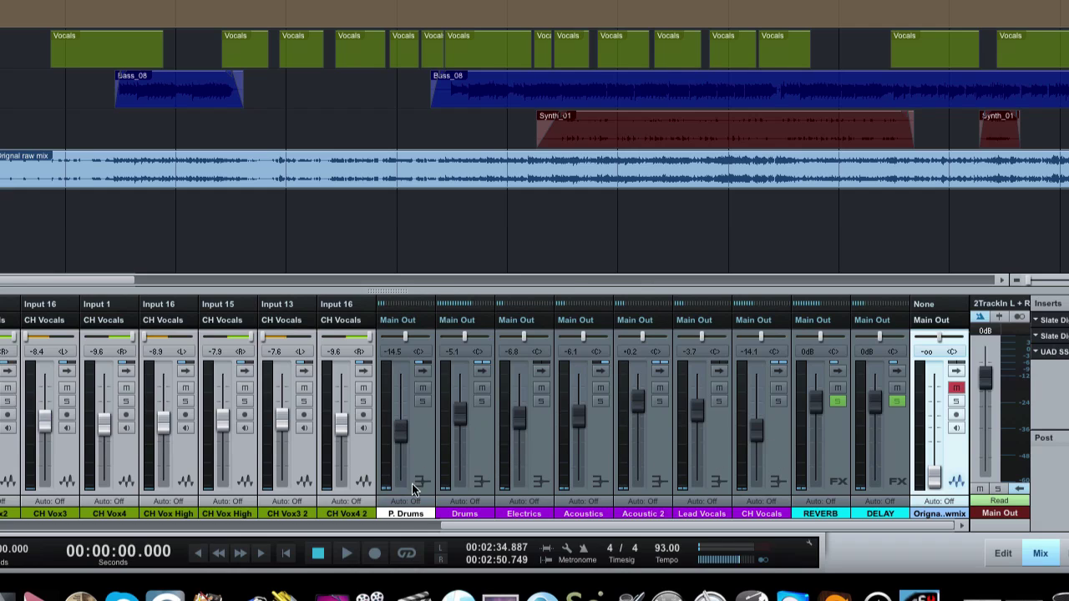
Select the Drums bus in the mixer and look over the individual drum channels routed to it
click(465, 451)
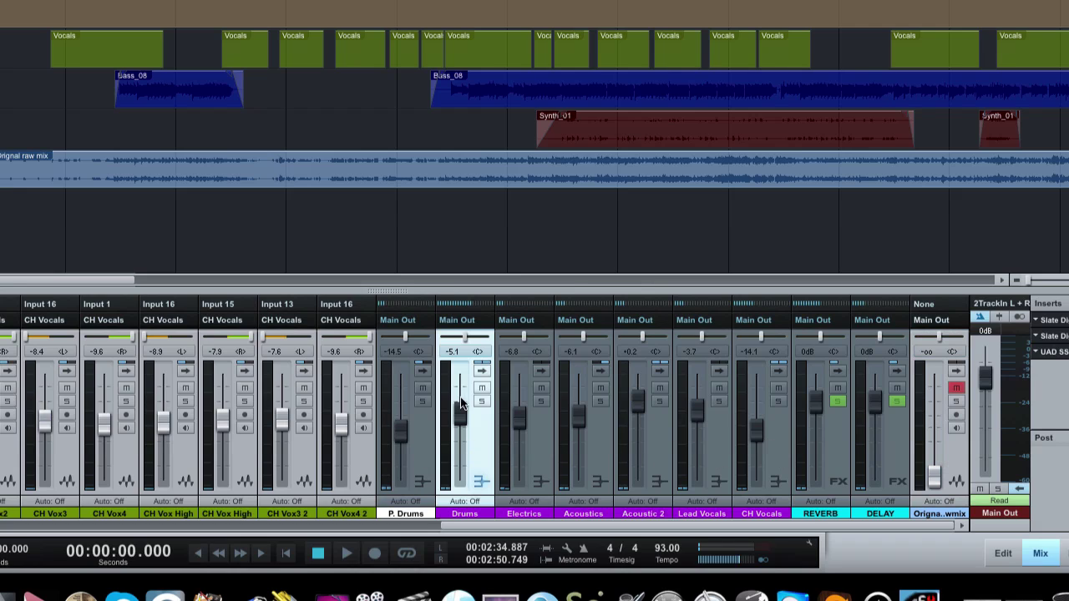
scroll(312, 429, left, 10)
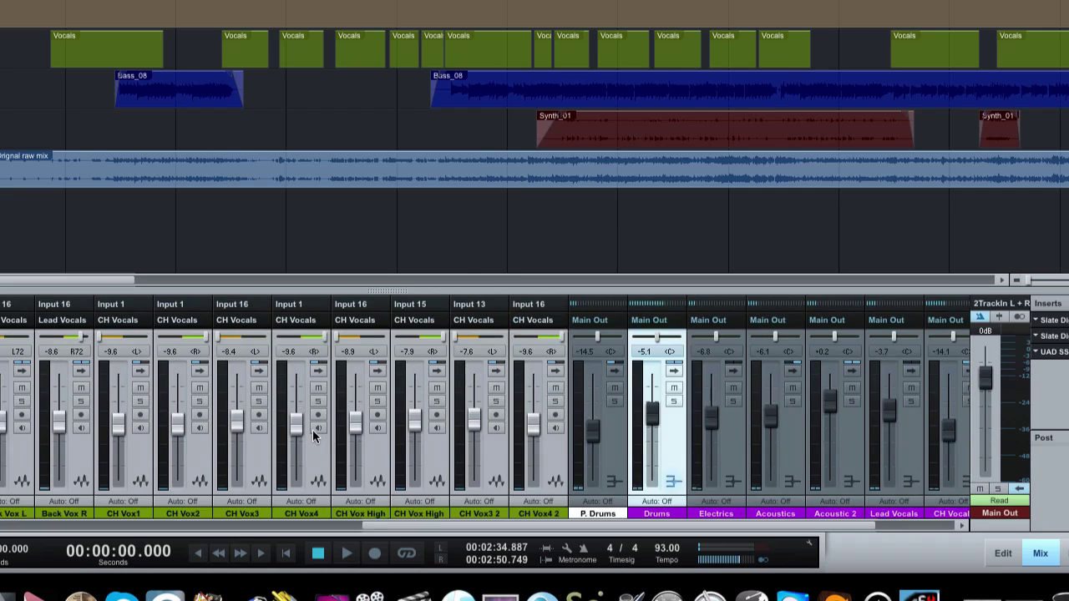
scroll(310, 428, left, 5)
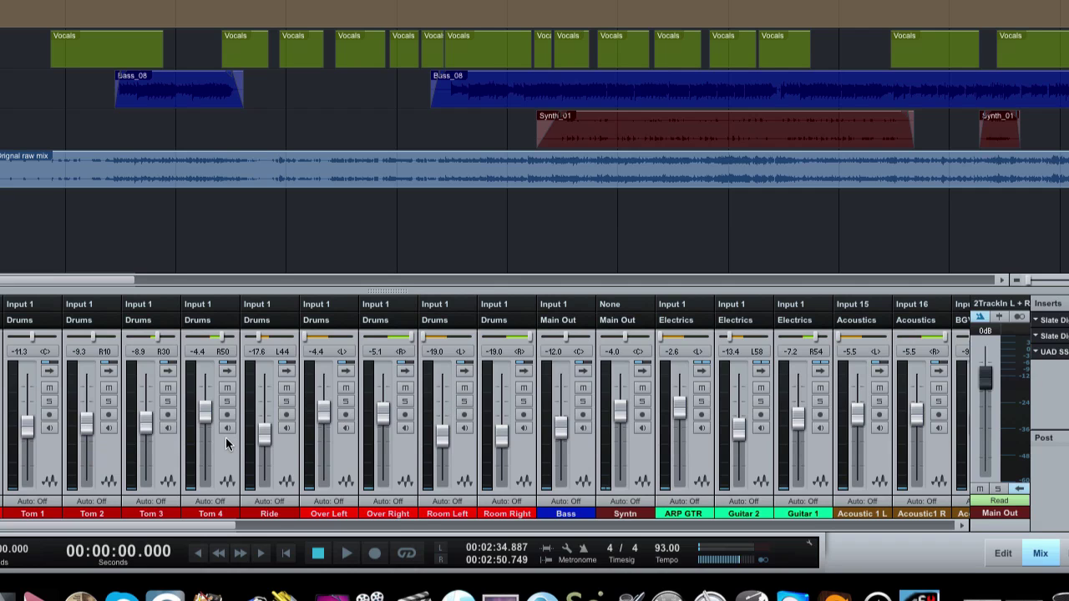
scroll(225, 437, right, 12)
scroll(224, 432, right, 6)
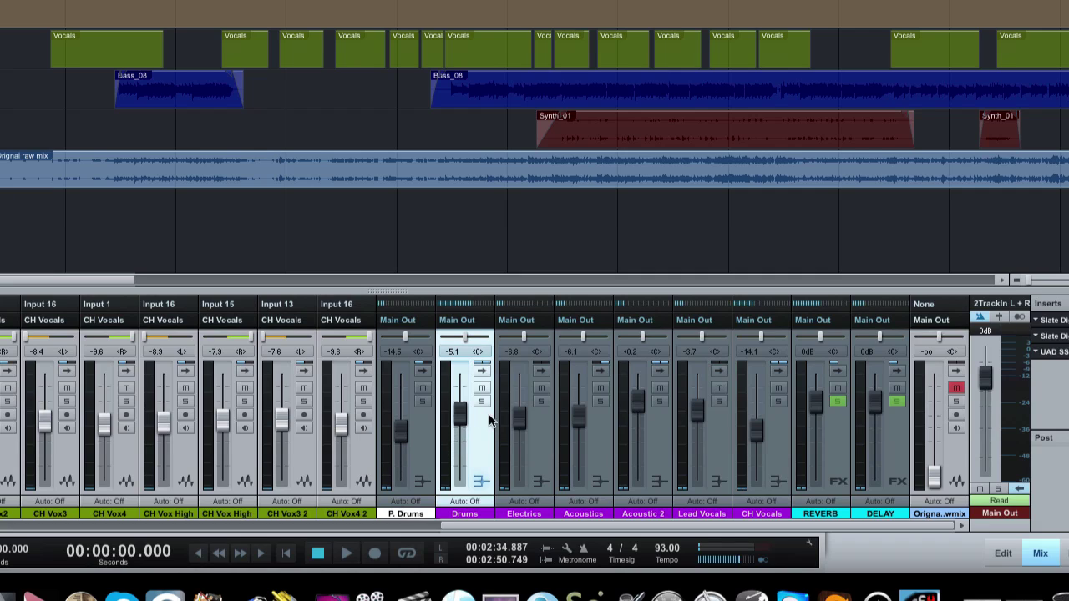
Select the Electrics bus, and alternate between the Acoustics and Acoustic 2 buses to compare them
click(539, 446)
click(594, 446)
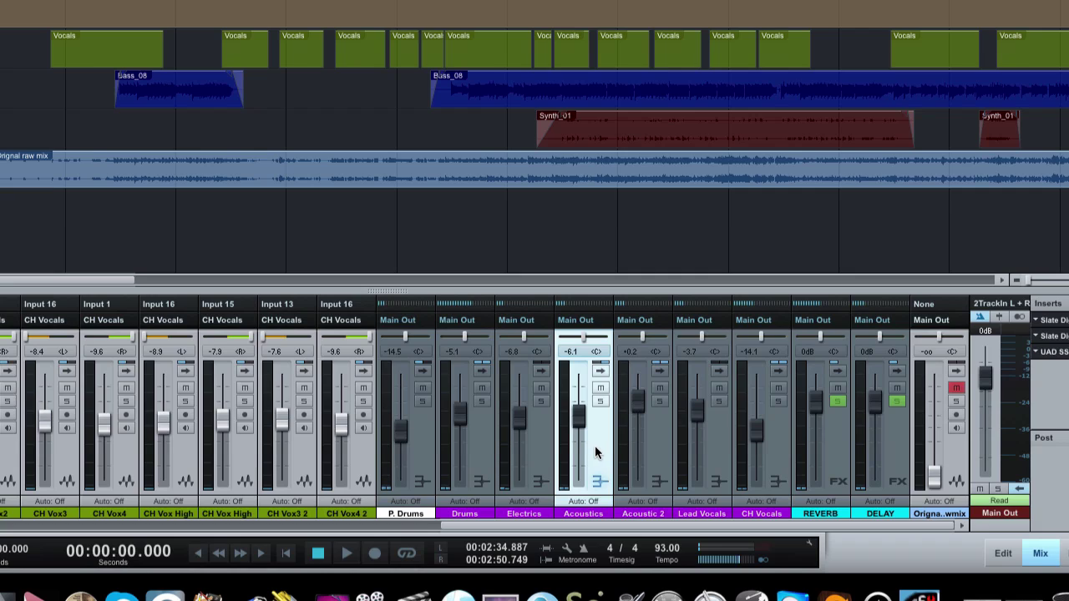
click(633, 445)
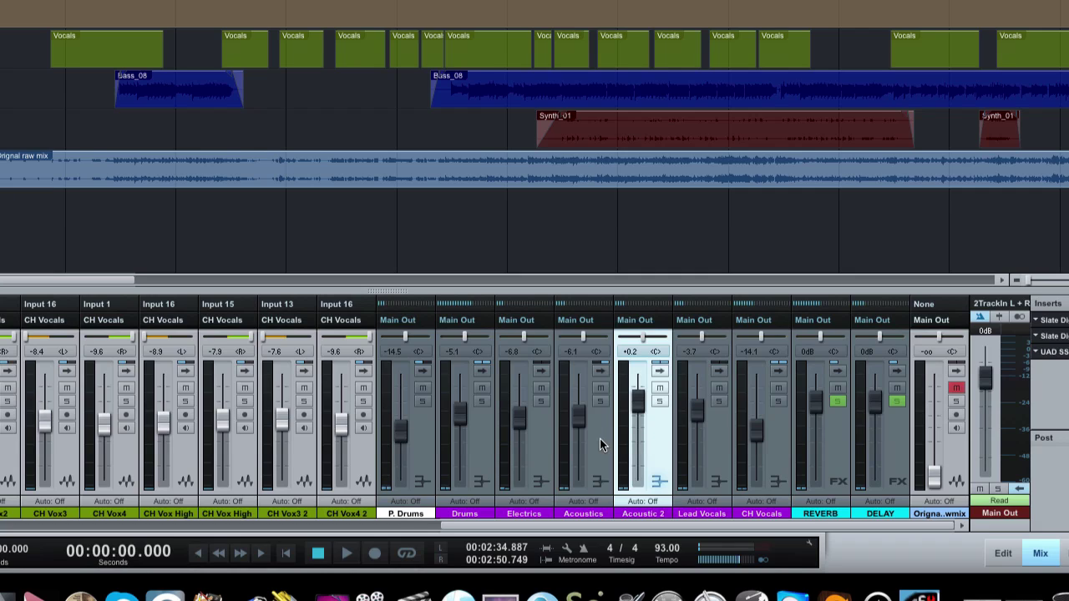
click(600, 439)
click(644, 438)
click(603, 445)
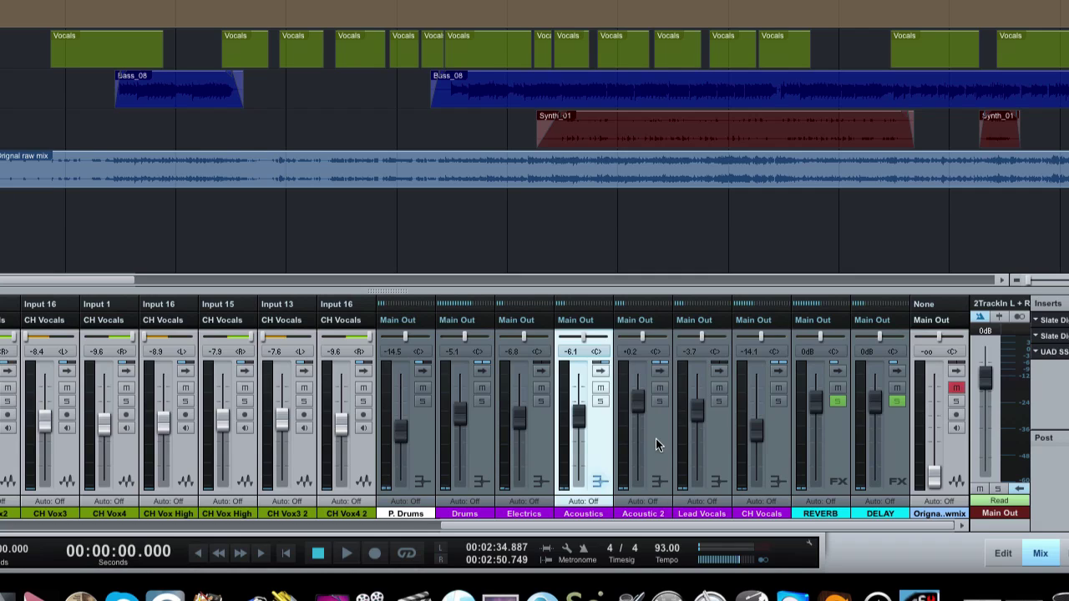
click(655, 438)
click(590, 438)
click(659, 438)
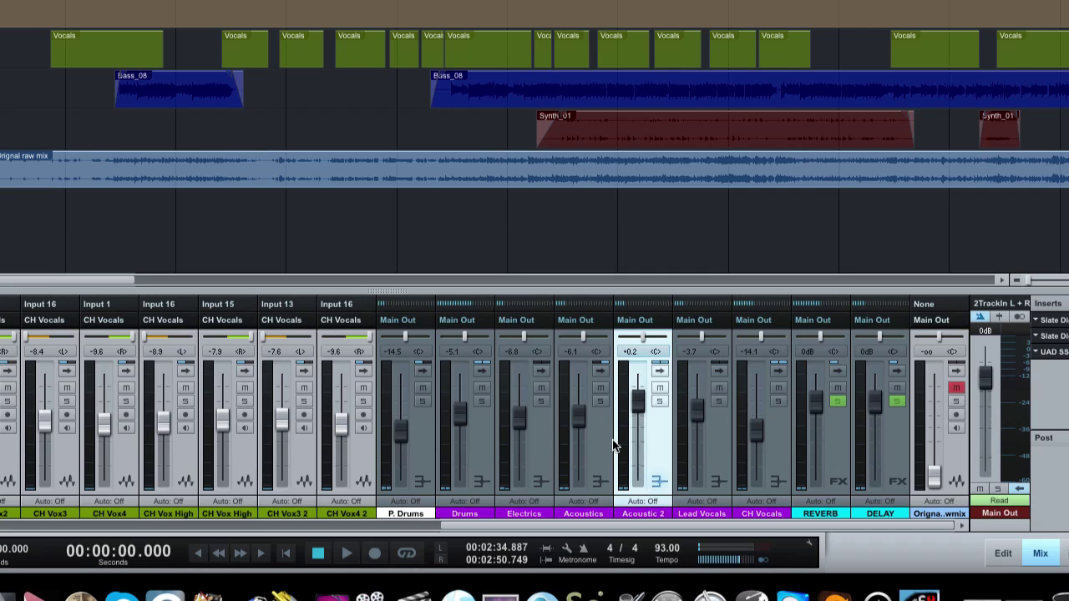
click(611, 440)
Go through the Lead Vocals, CH Vocals, REVERB, DELAY and P. Drums channels in the mixer, selecting each one in turn
click(717, 457)
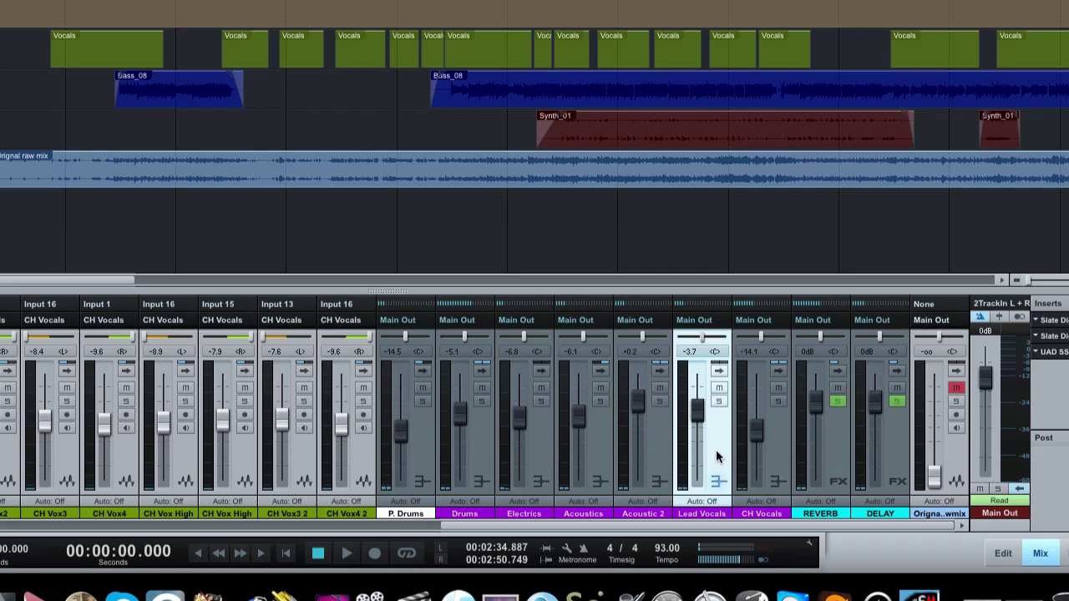
click(769, 459)
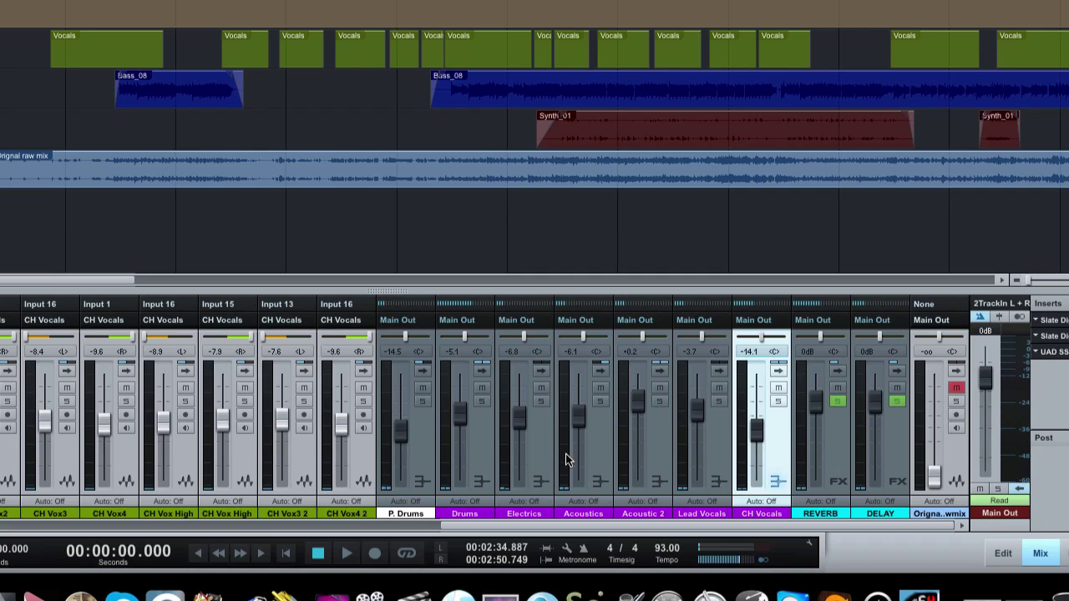
click(827, 452)
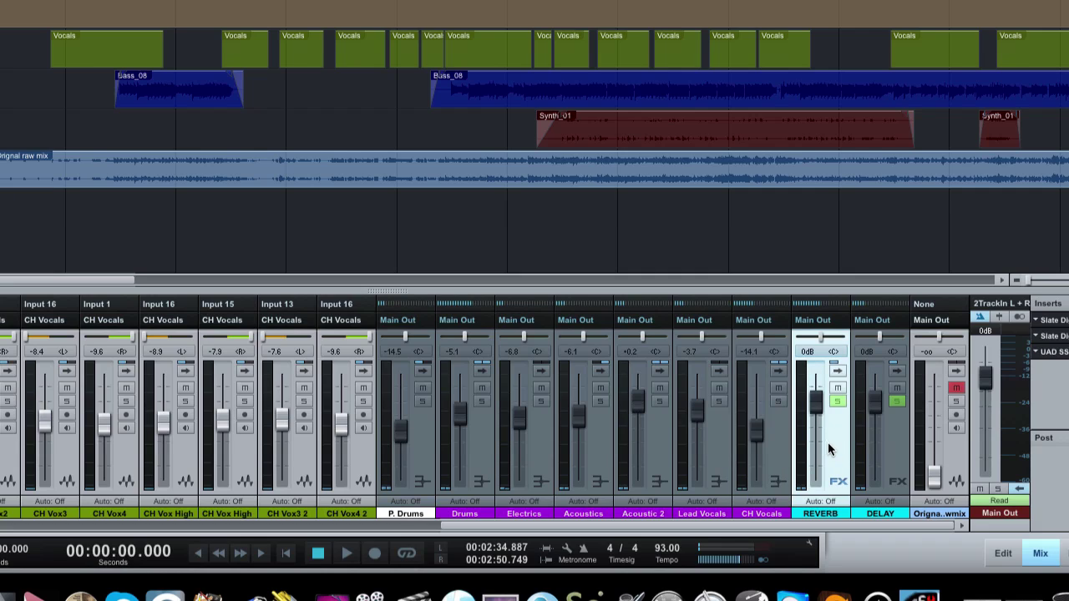
click(902, 434)
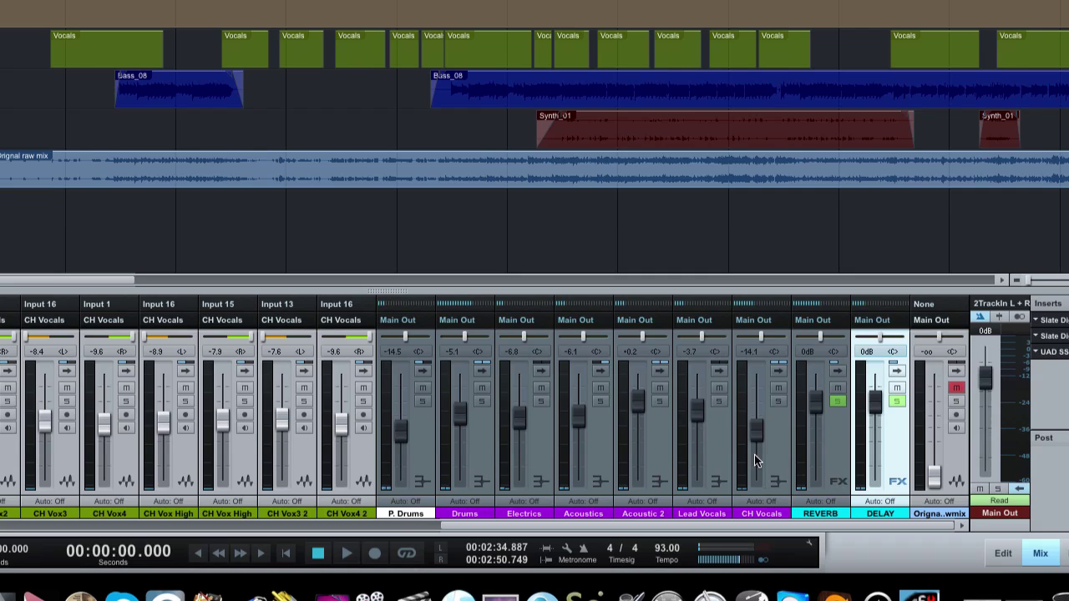
click(417, 474)
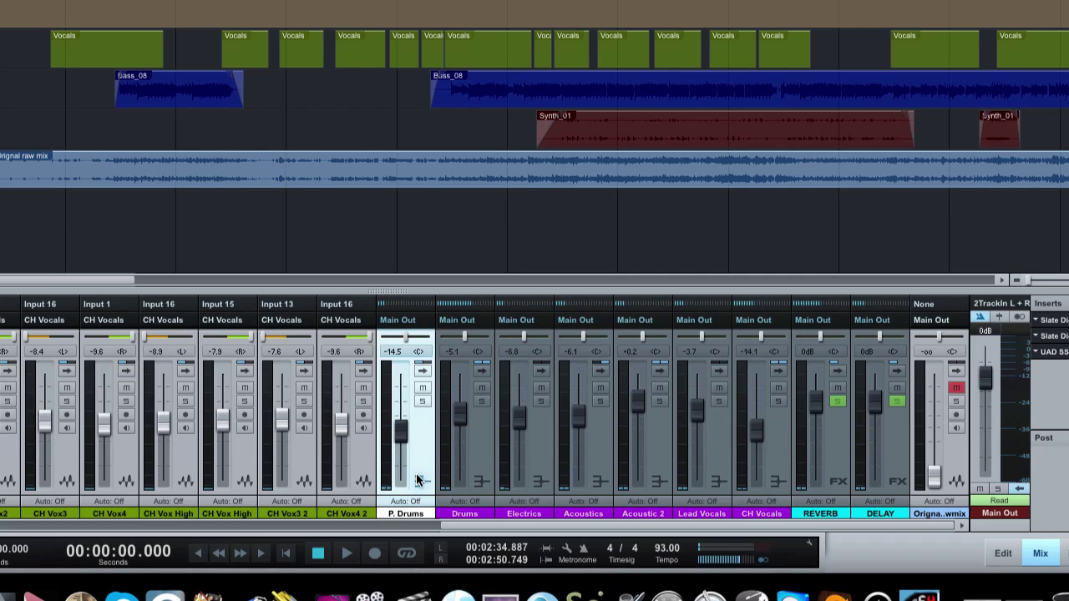
Save the song and expand the DRUMS folder track to look through the drum tracks inside it
key(super+s)
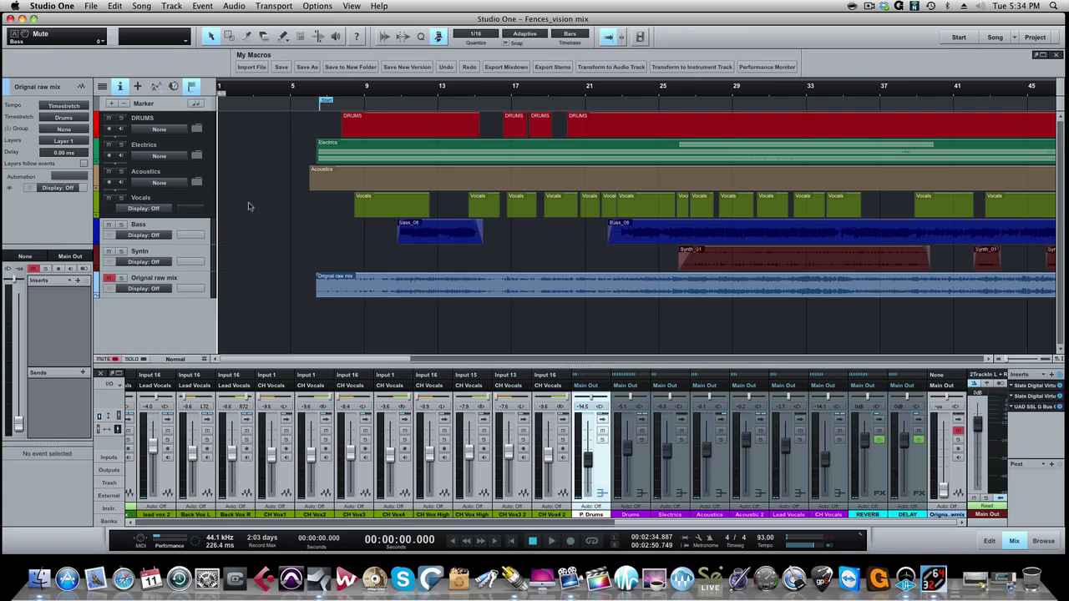
click(196, 128)
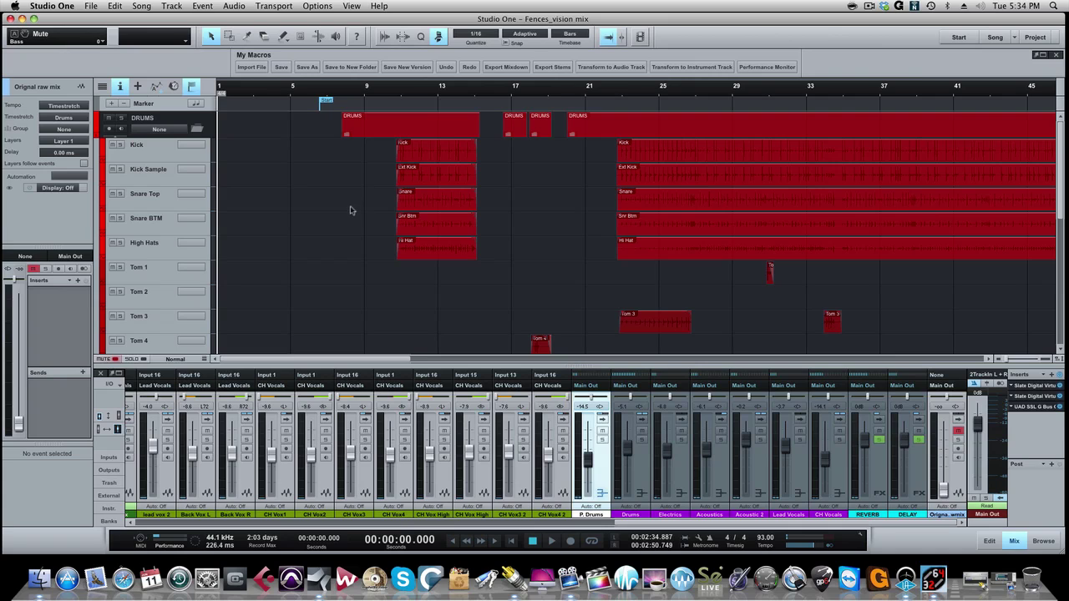
scroll(349, 212, down, 7)
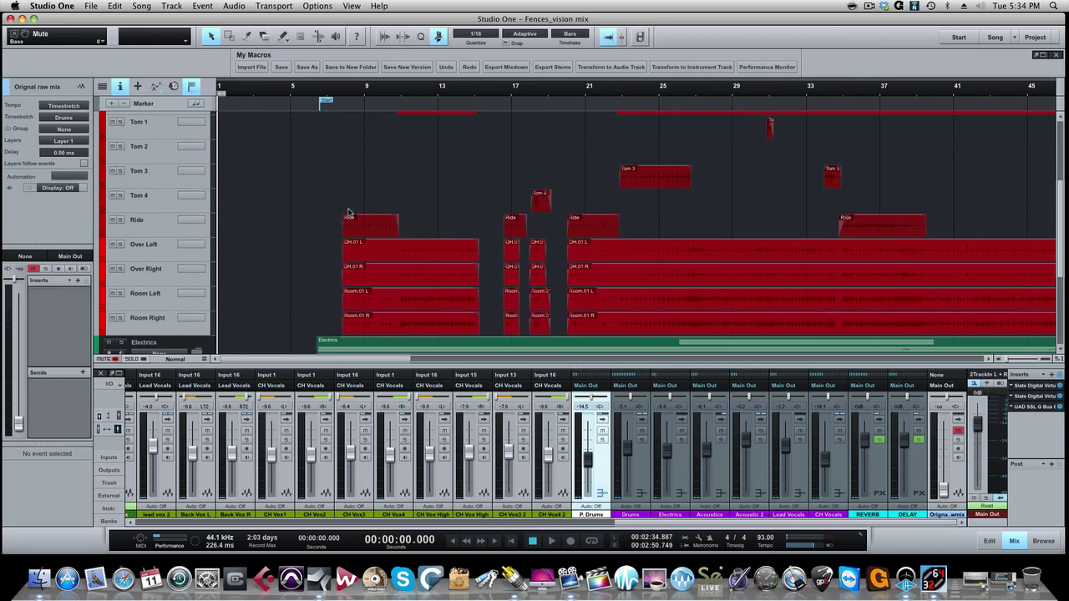
scroll(349, 210, up, 7)
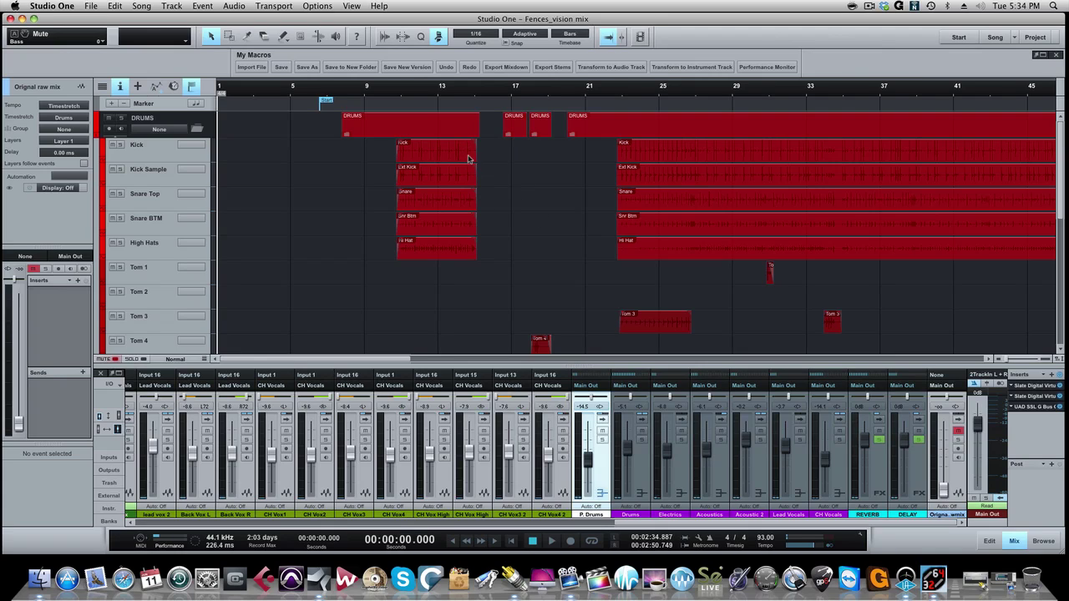
Select the longer Kick event, and step through the tracks from Tom 1 down to Ride and back up to Tom 2
click(628, 156)
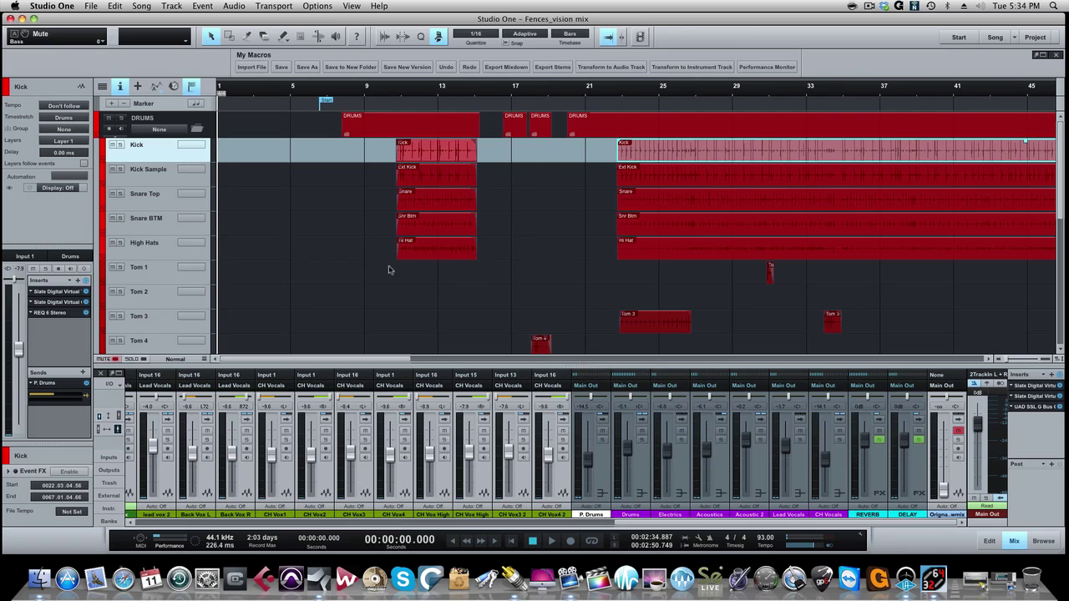
scroll(389, 251, down, 4)
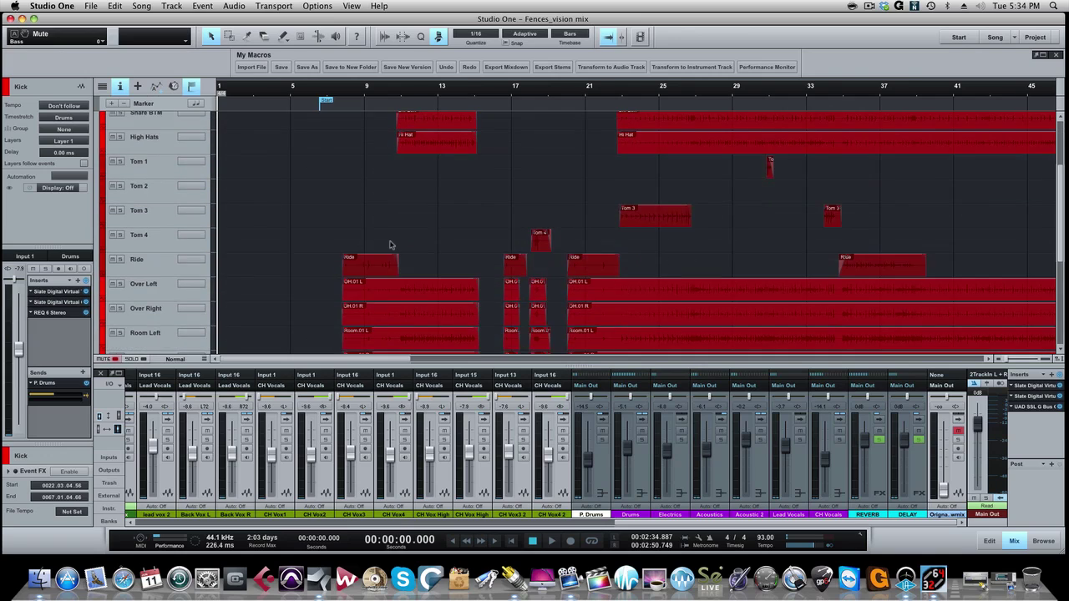
scroll(390, 244, up, 1)
click(155, 201)
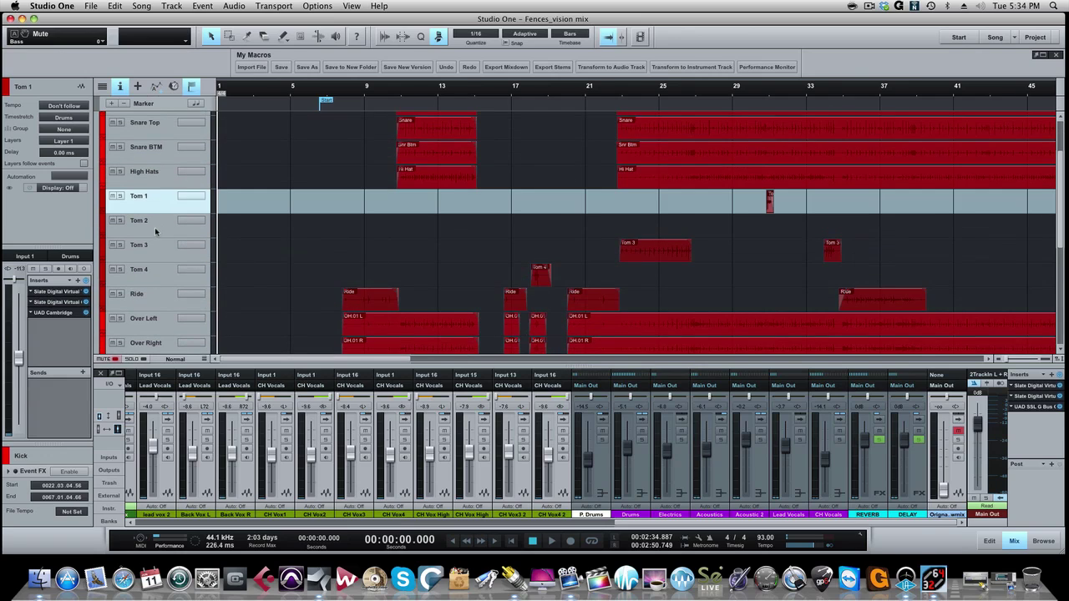
click(157, 232)
click(165, 260)
click(165, 284)
click(164, 294)
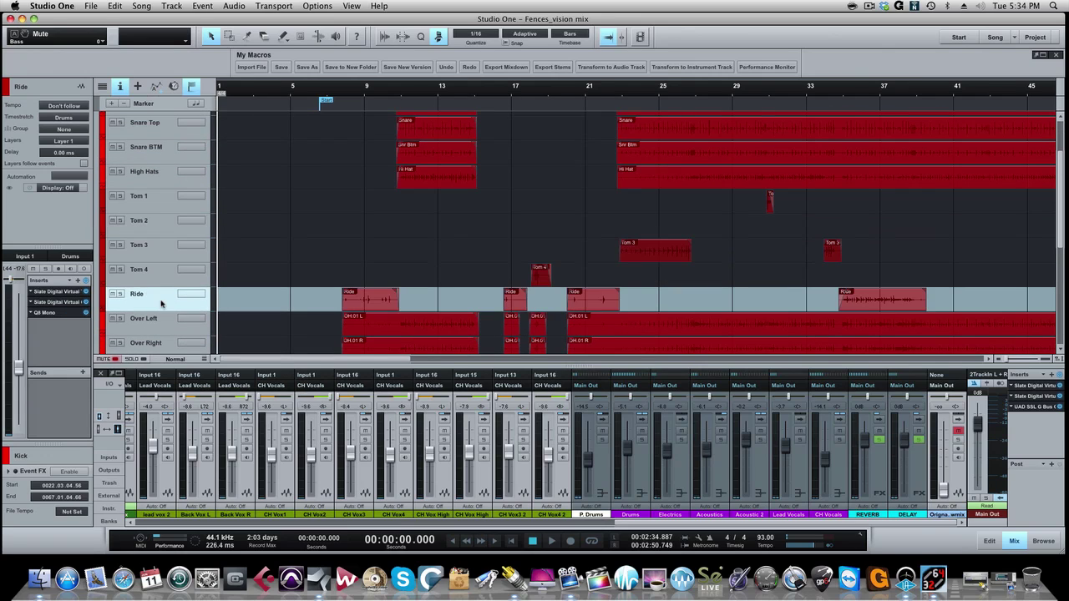
click(169, 274)
click(169, 250)
click(167, 234)
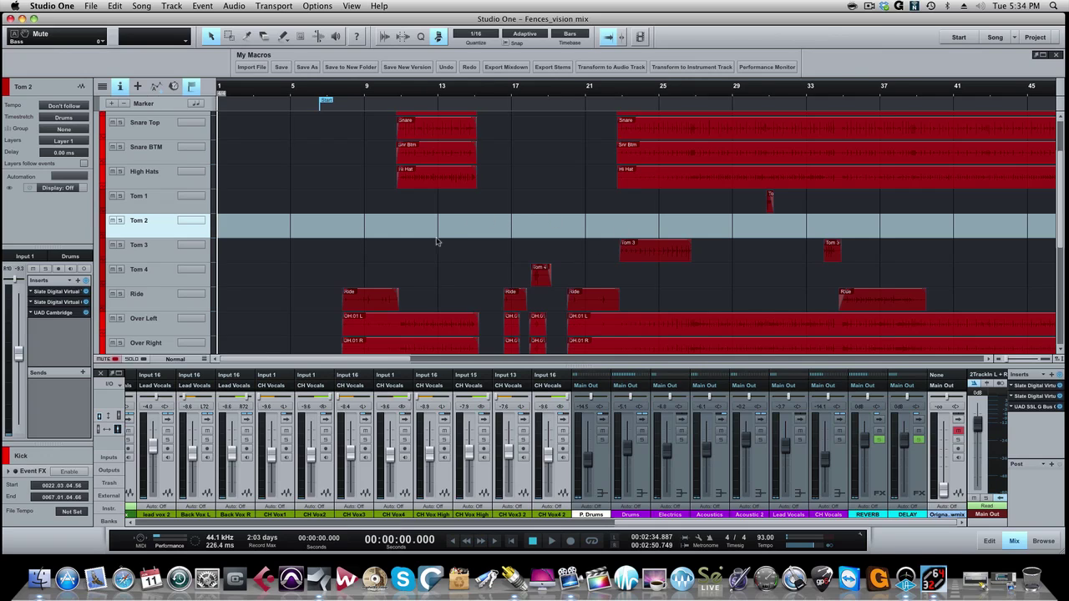
Examine the tom events along the timeline up to about bar 97, and inspect the Tom 3 and Tom 4 events near bar 58 up close
scroll(436, 241, right, 3)
scroll(436, 242, left, 3)
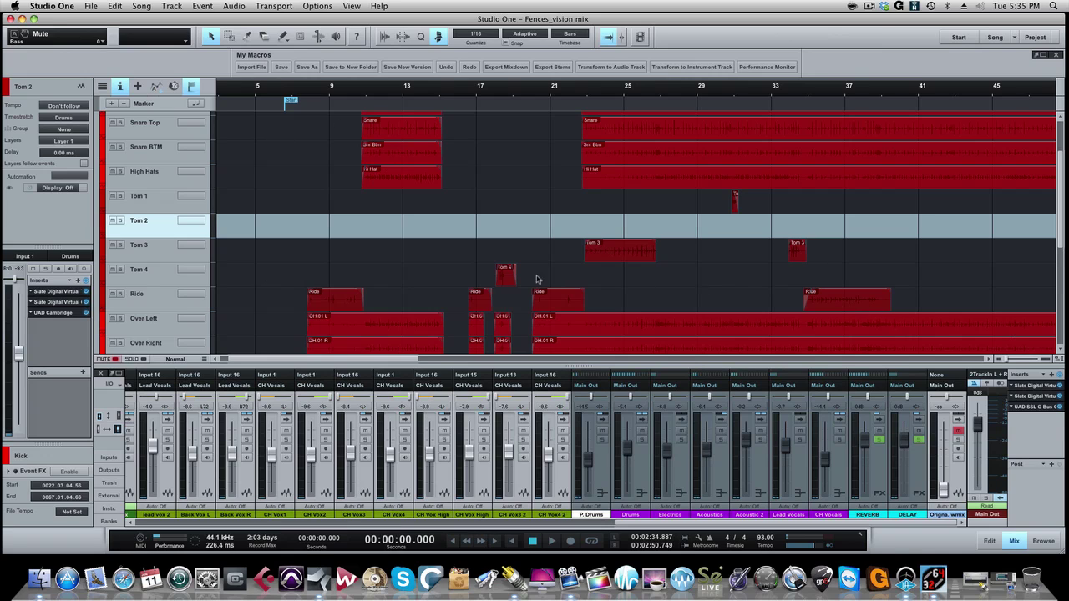
scroll(530, 281, right, 3)
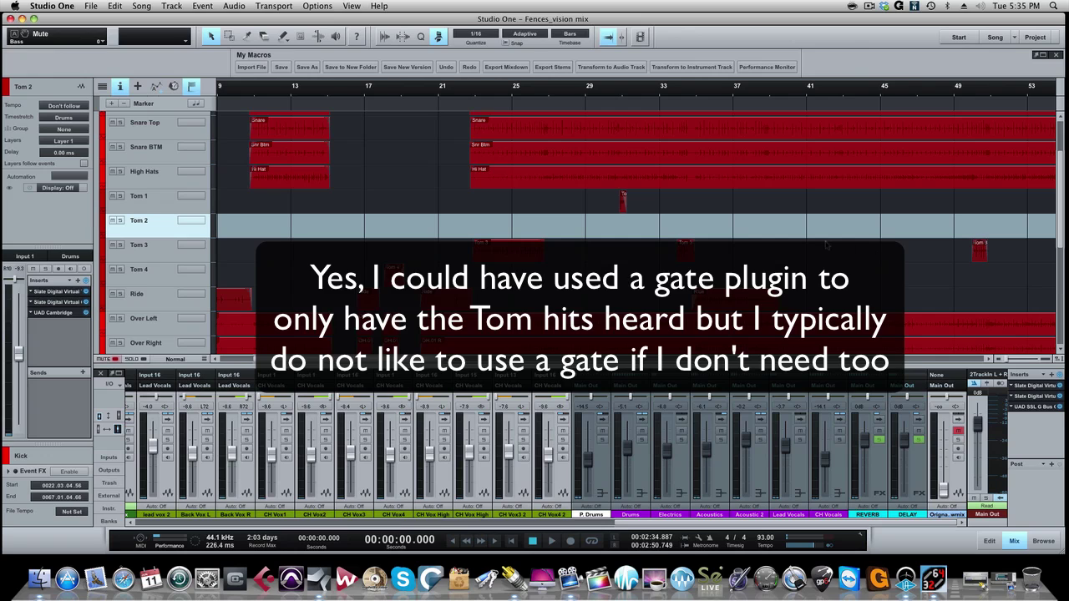
scroll(812, 257, right, 10)
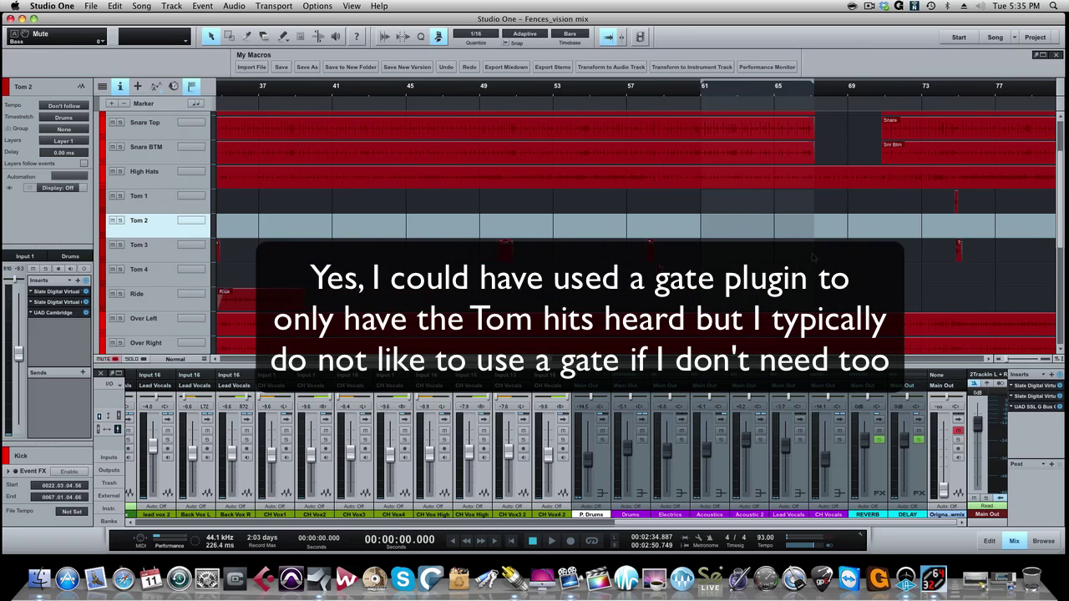
scroll(813, 257, right, 4)
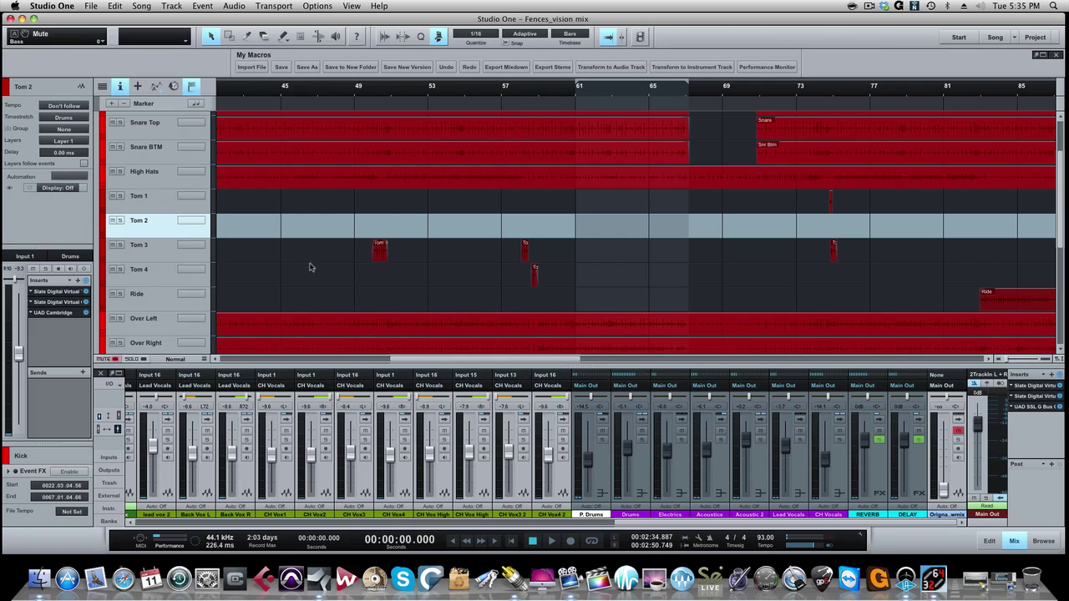
scroll(826, 245, right, 4)
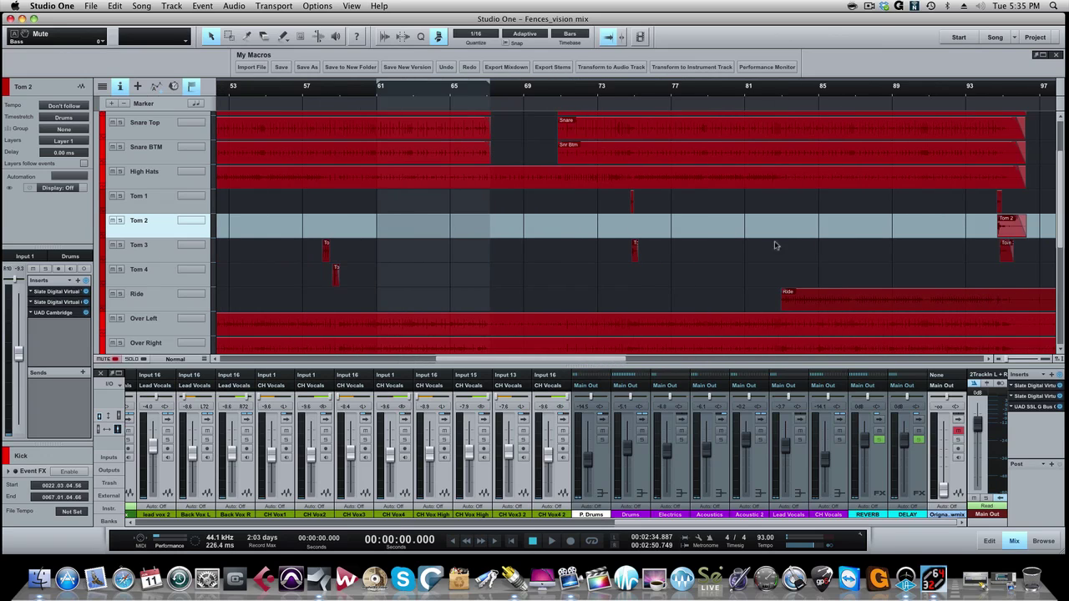
key(z)
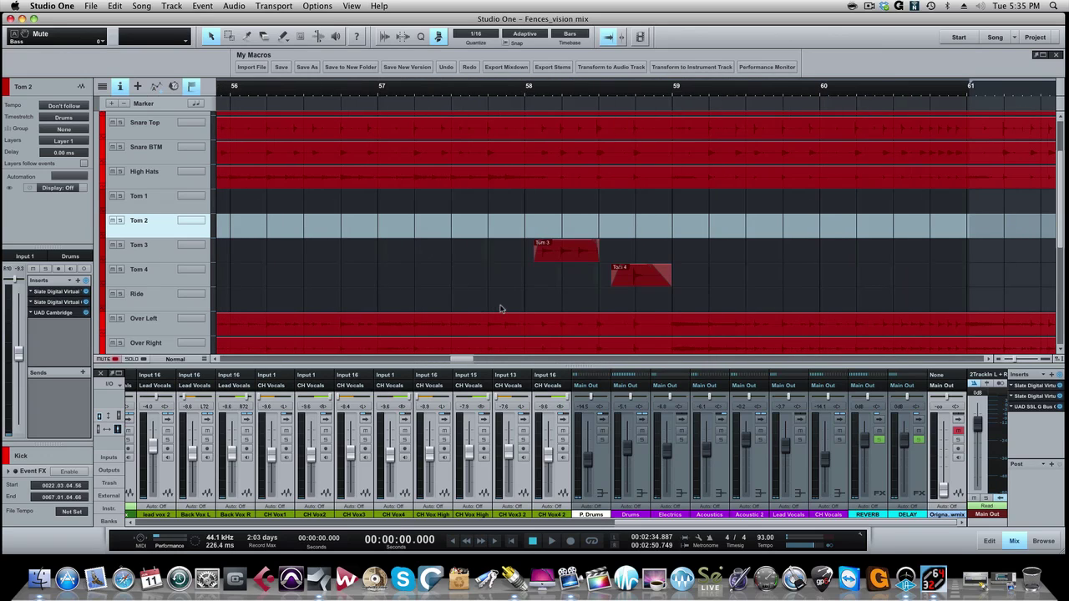
scroll(621, 256, right, 3)
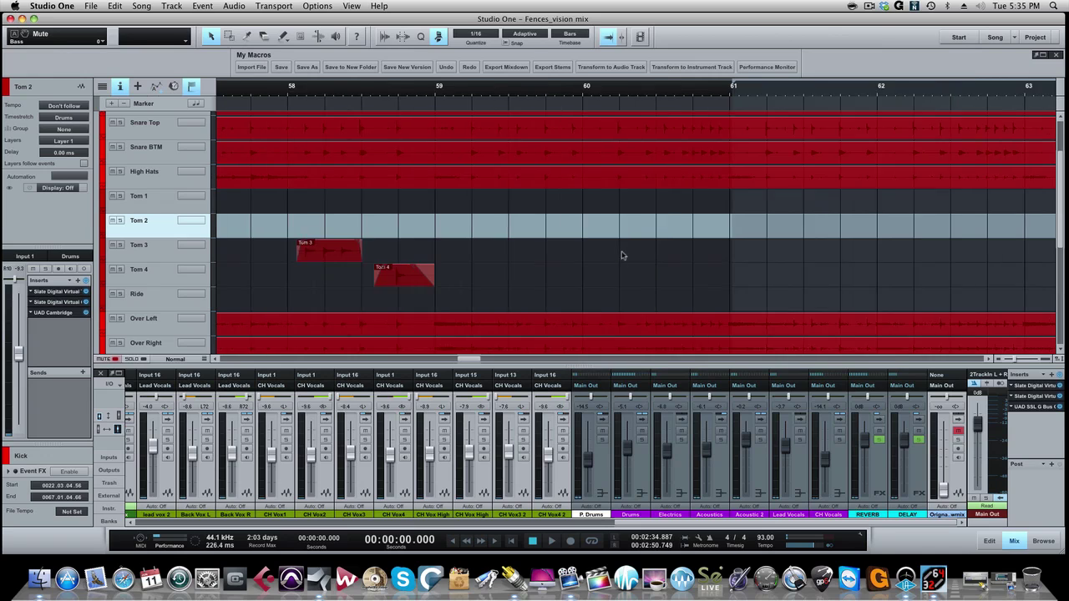
Examine the drum events along the timeline, from the overheads and room tracks at the end back to the Kick and snare tracks near bar 7
key(z)
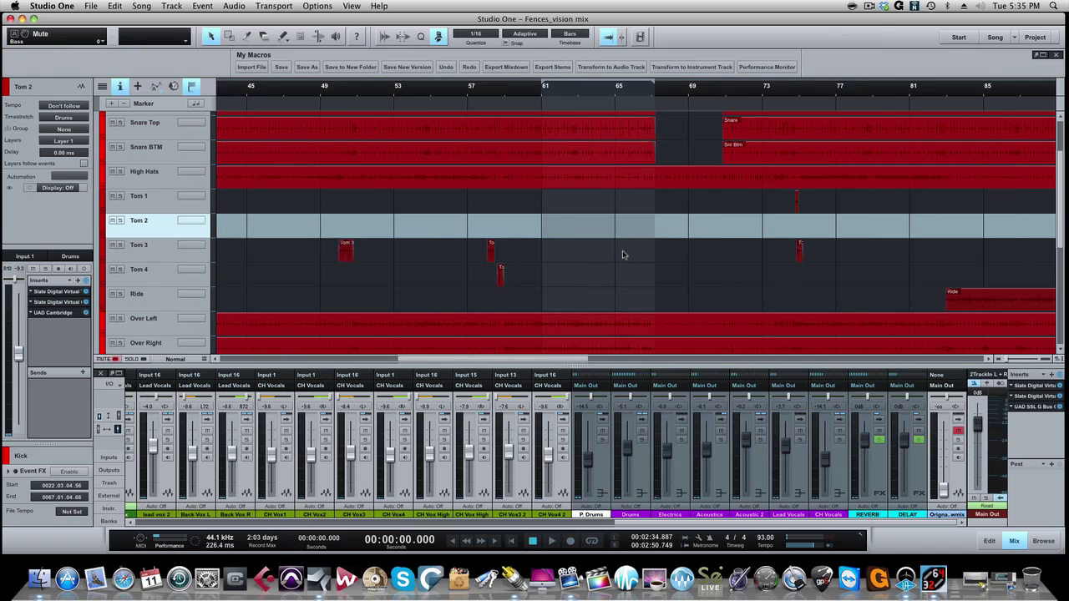
key(e)
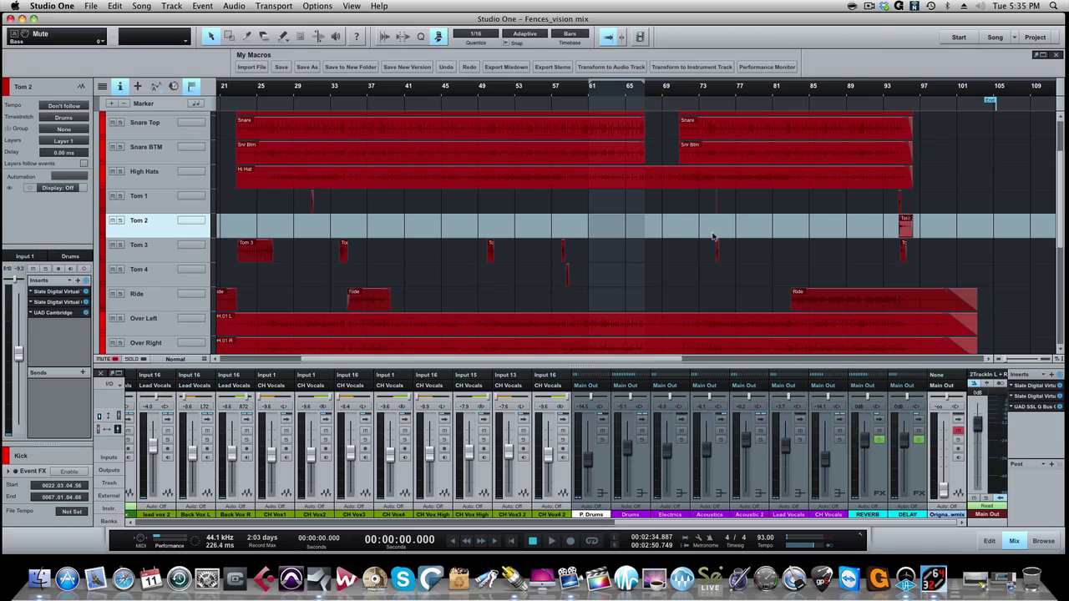
scroll(674, 243, down, 10)
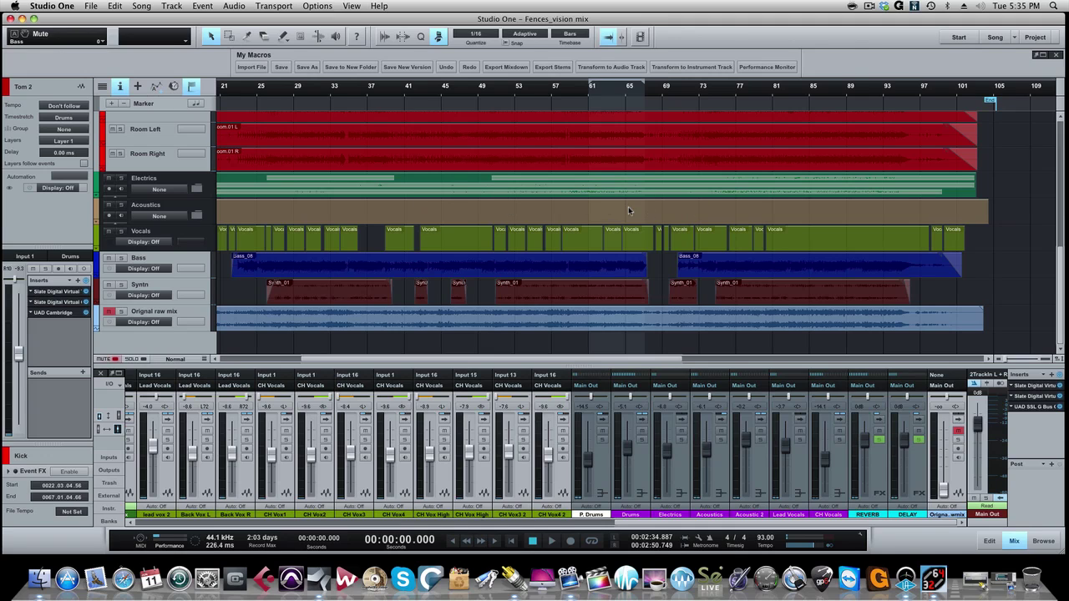
scroll(634, 210, left, 2)
scroll(634, 209, up, 7)
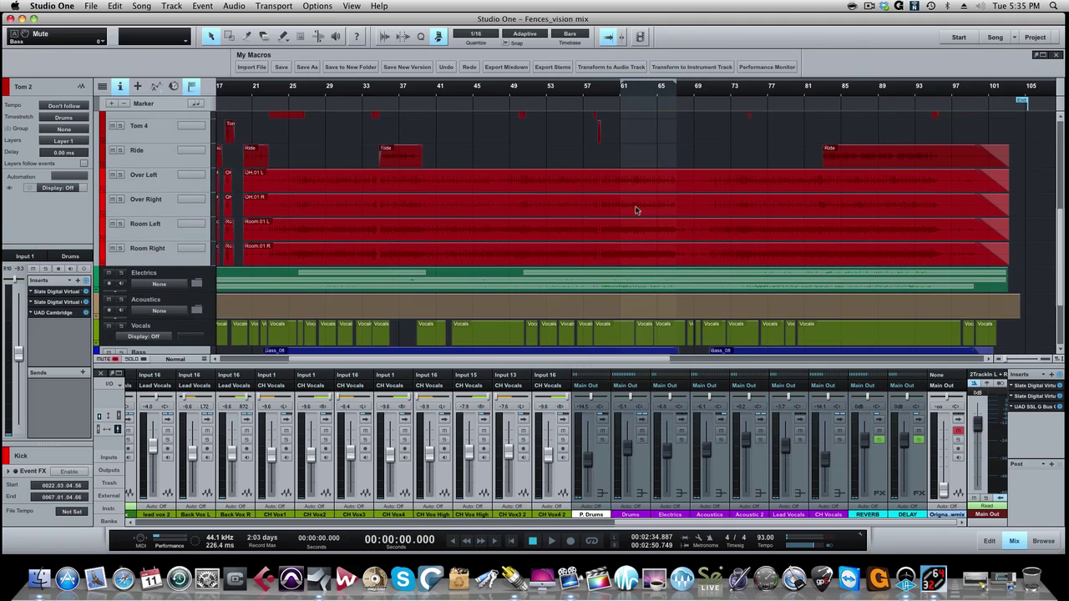
scroll(524, 227, left, 6)
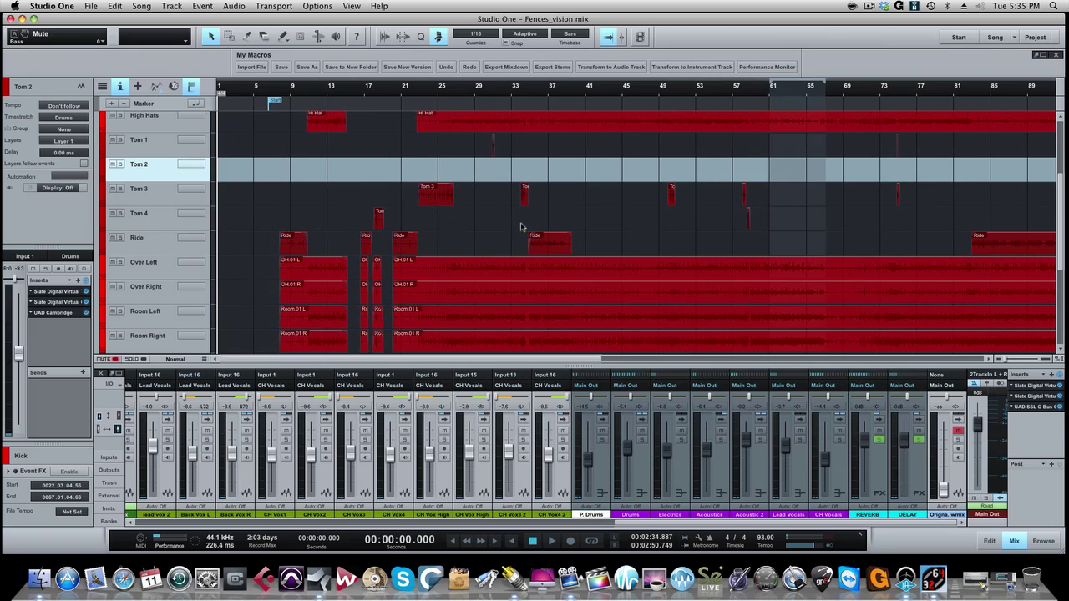
scroll(420, 227, up, 6)
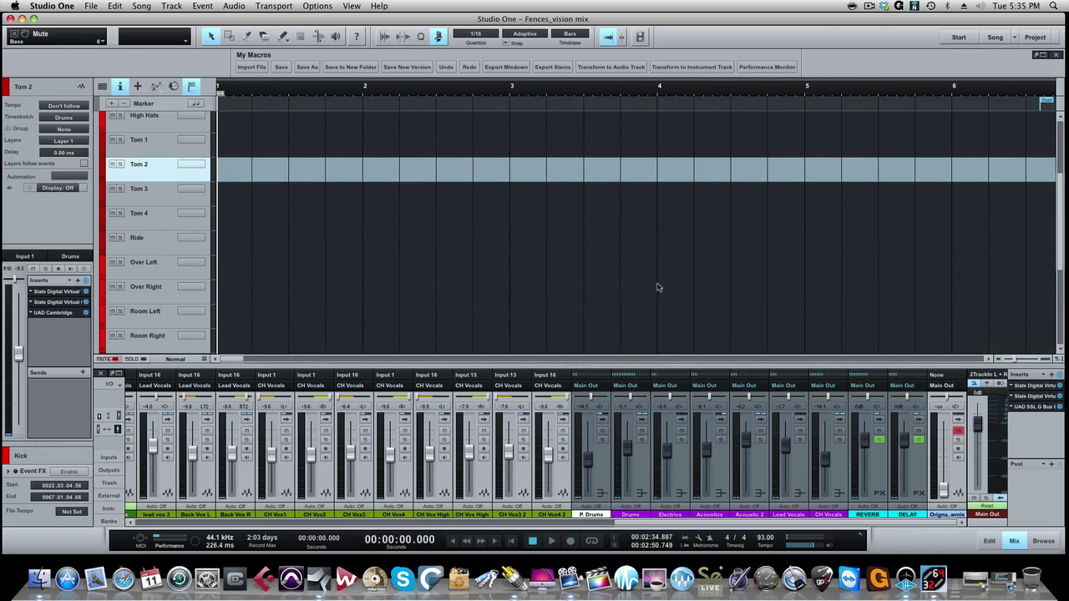
scroll(689, 288, right, 3)
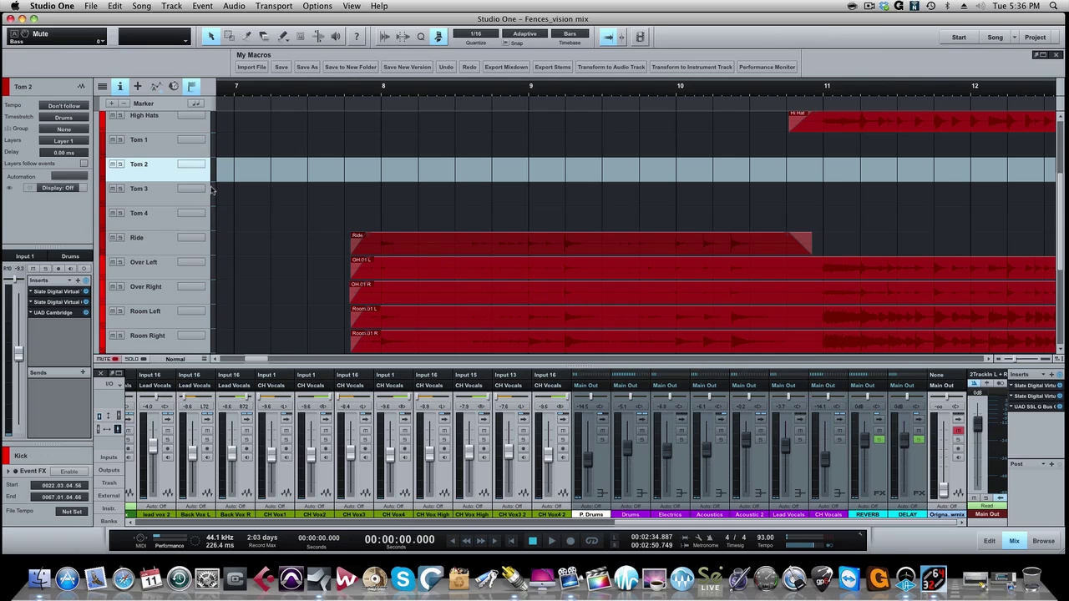
scroll(236, 225, up, 5)
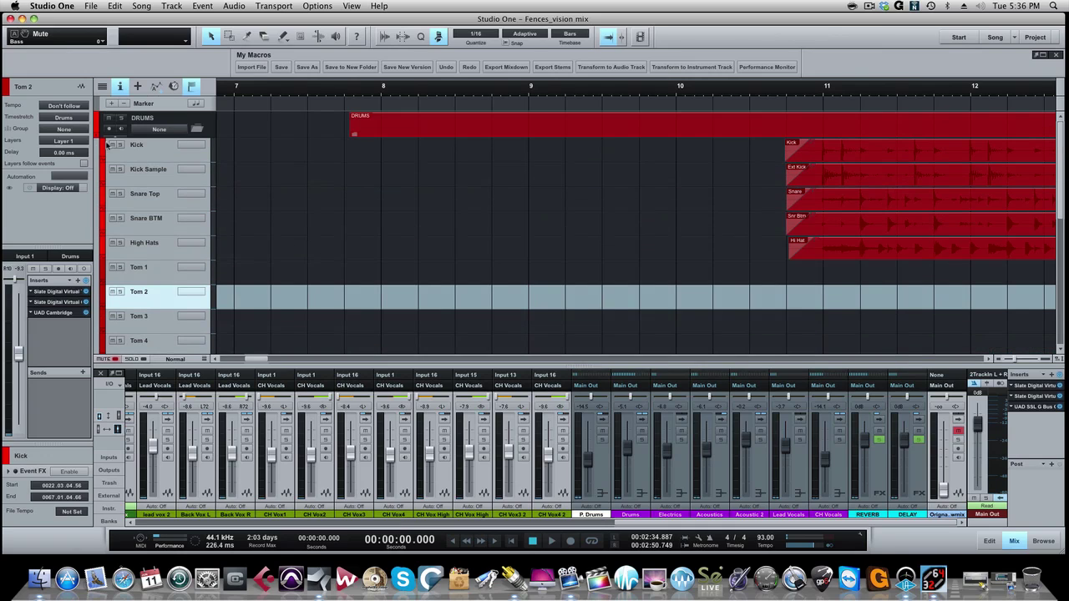
Collapse the DRUMS folder and expand the Electrics folder to look through its ARP GTR, Guitar 2 and Guitar 1 tracks
click(197, 131)
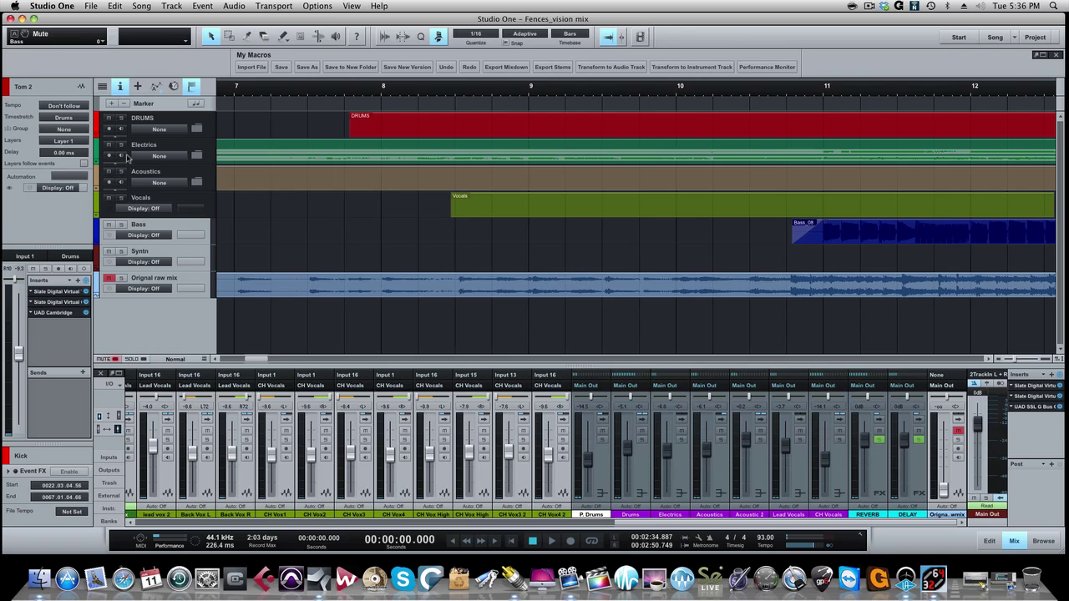
click(197, 157)
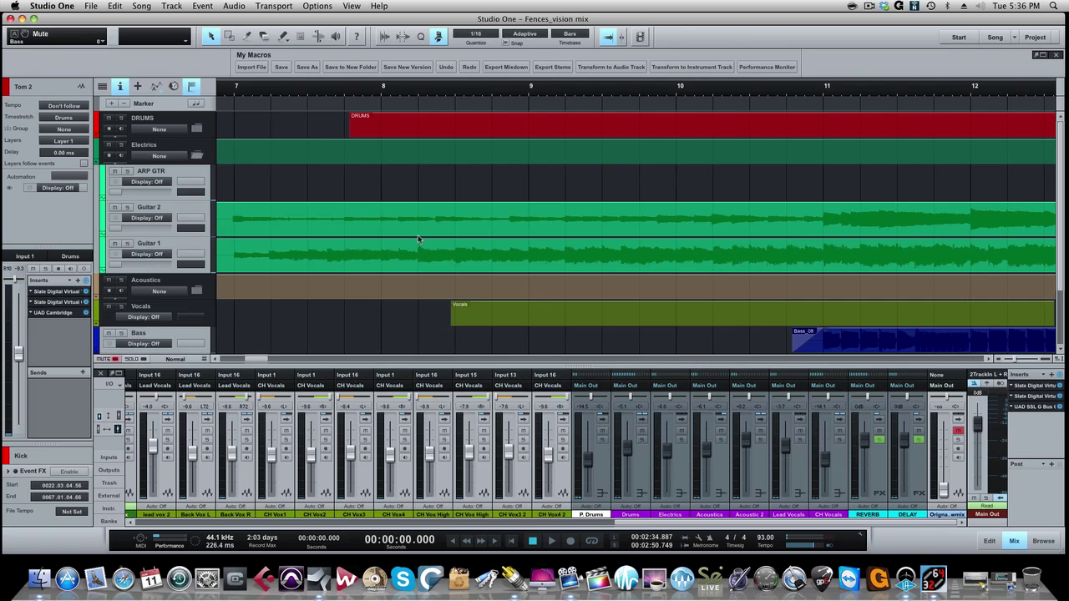
scroll(417, 234, right, 10)
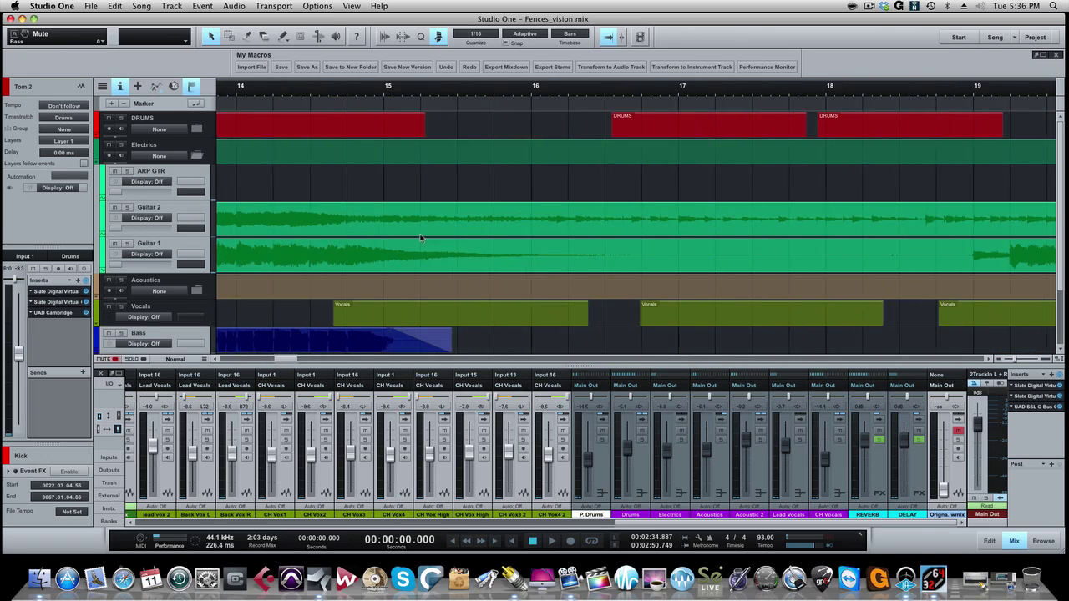
scroll(421, 238, right, 2)
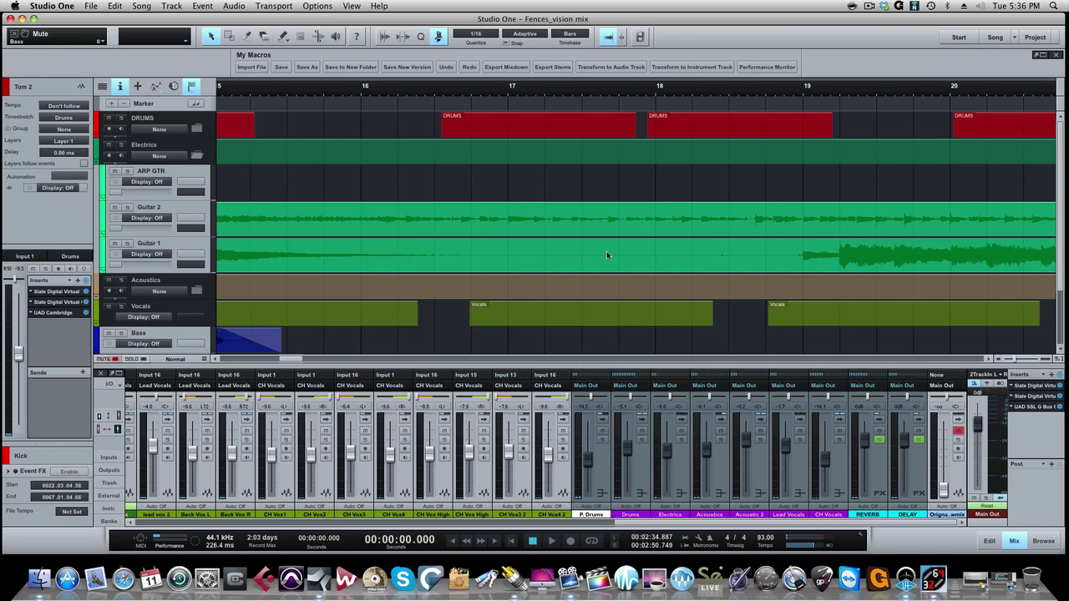
scroll(694, 250, right, 20)
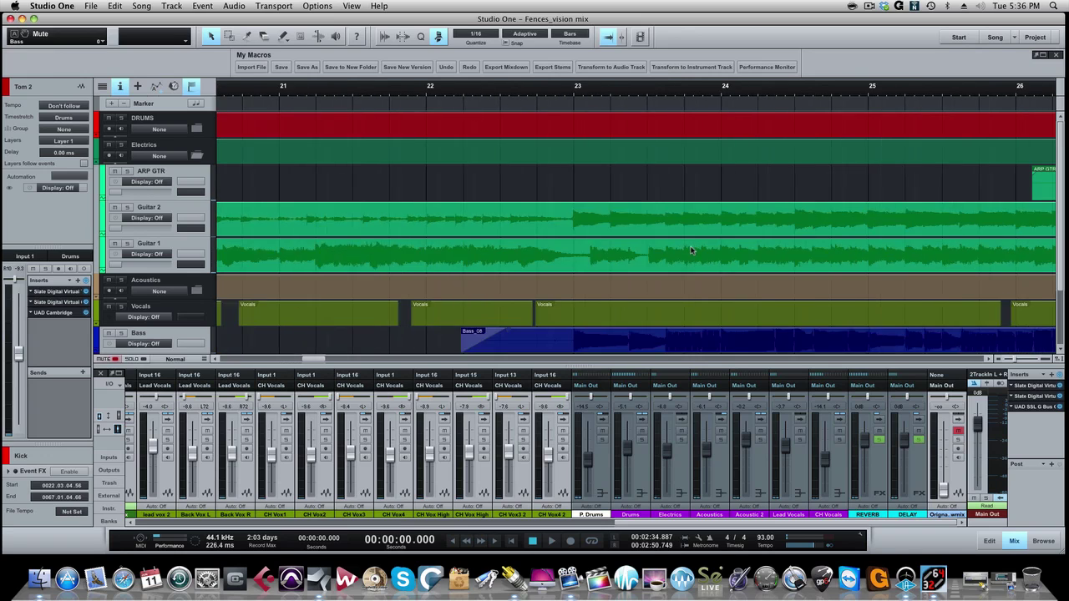
Add a fade-in a little over half a bar long to the start of the ARP GTR event near bar 26
scroll(689, 250, left, 7)
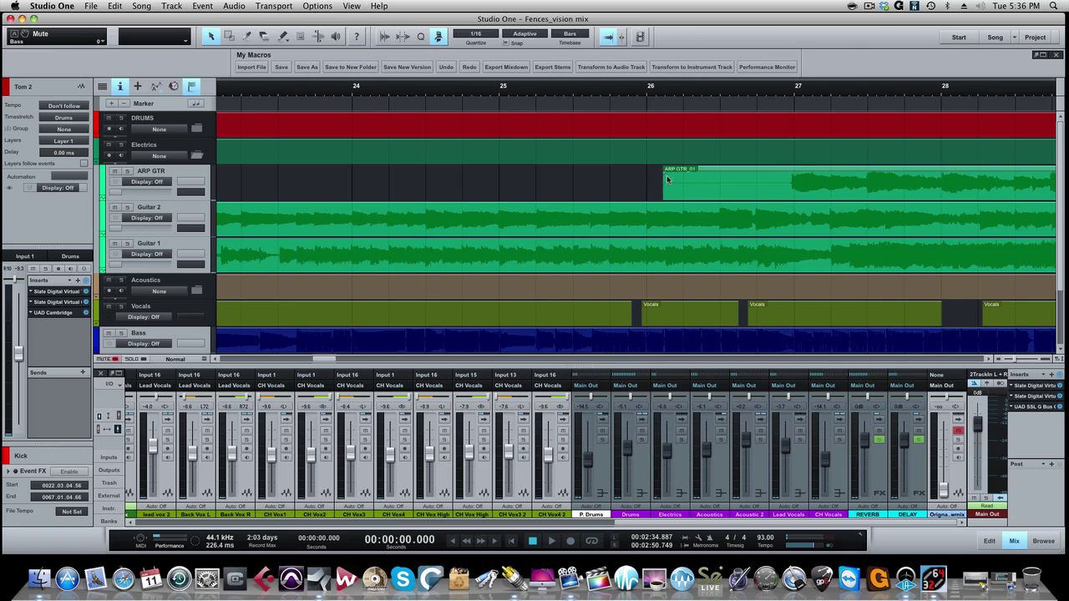
drag(665, 180, 750, 179)
scroll(583, 180, right, 10)
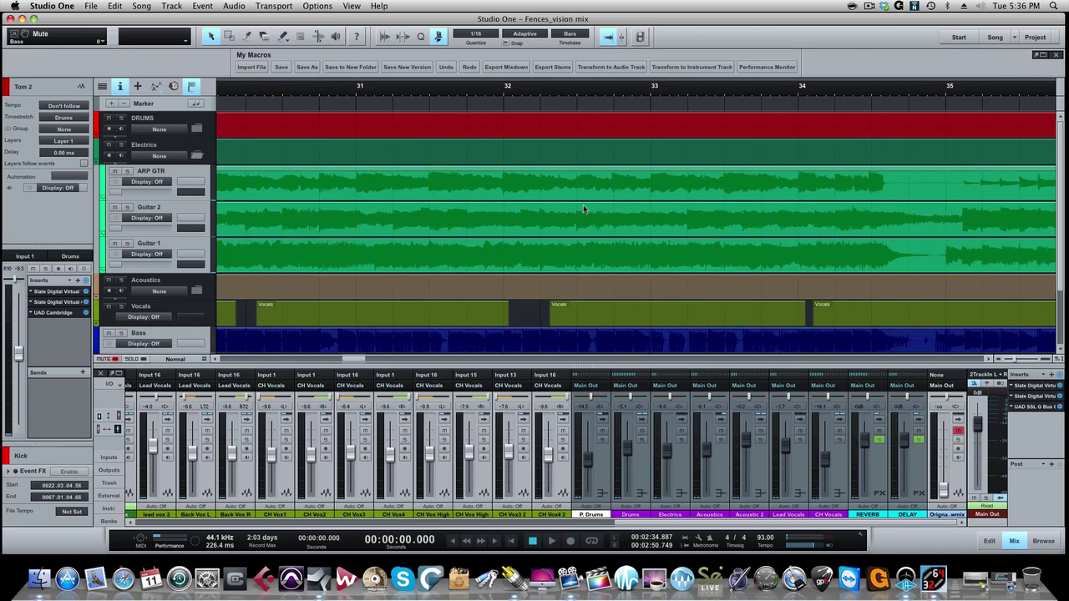
scroll(760, 211, right, 10)
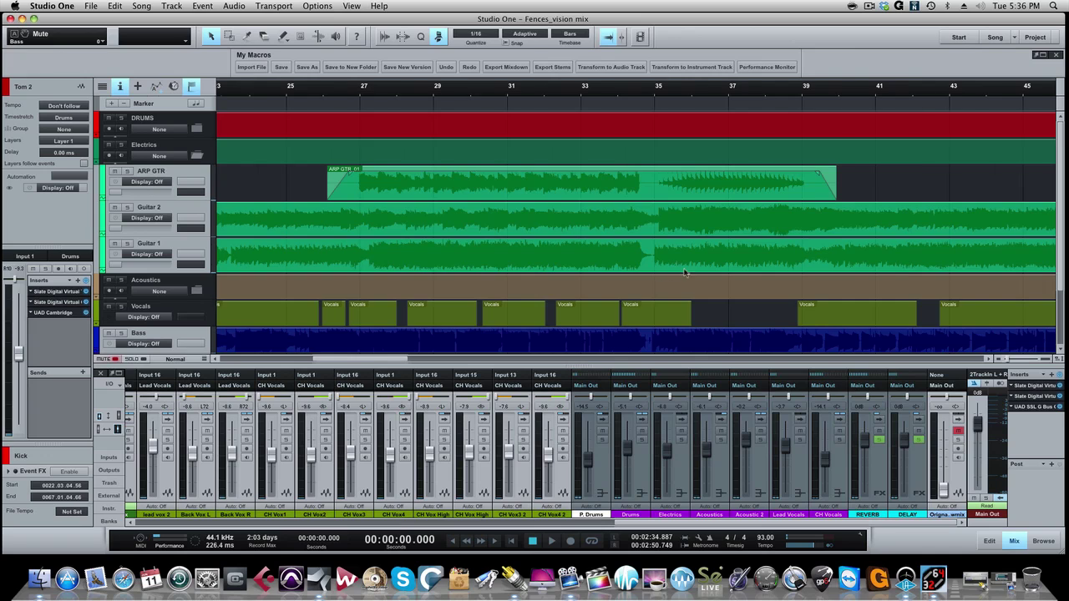
scroll(745, 267, left, 10)
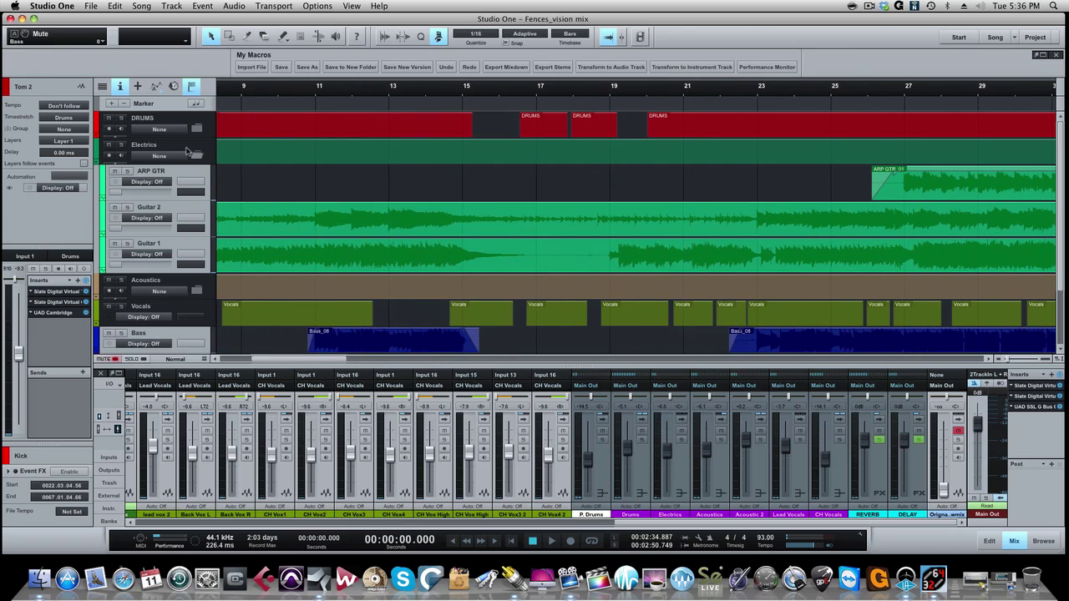
Swap the open Electrics folder for the Acoustics folder and examine its acoustic guitar tracks along the whole timeline
click(96, 167)
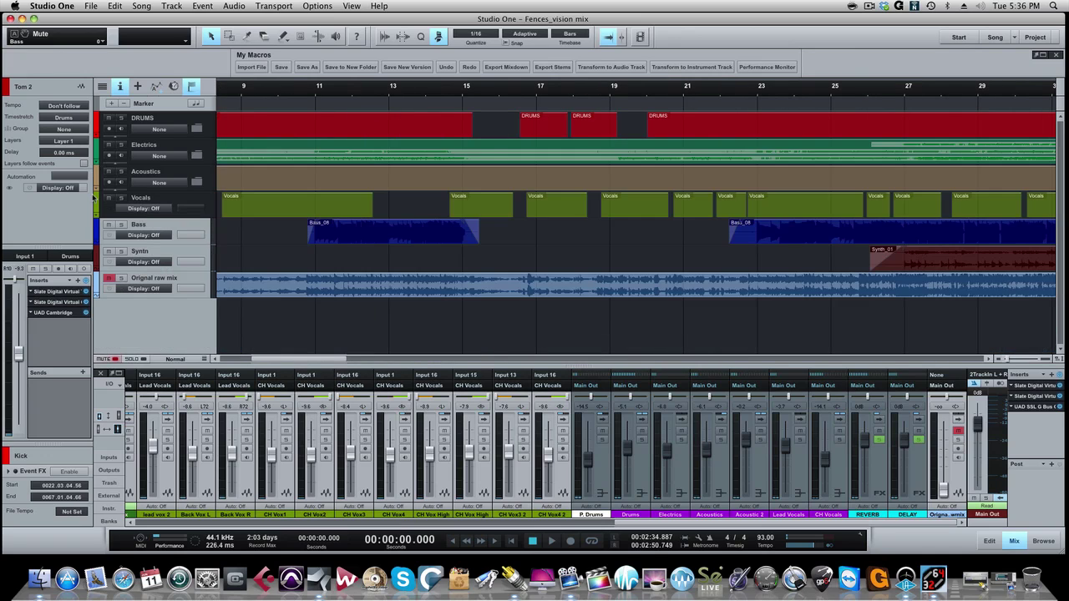
click(98, 190)
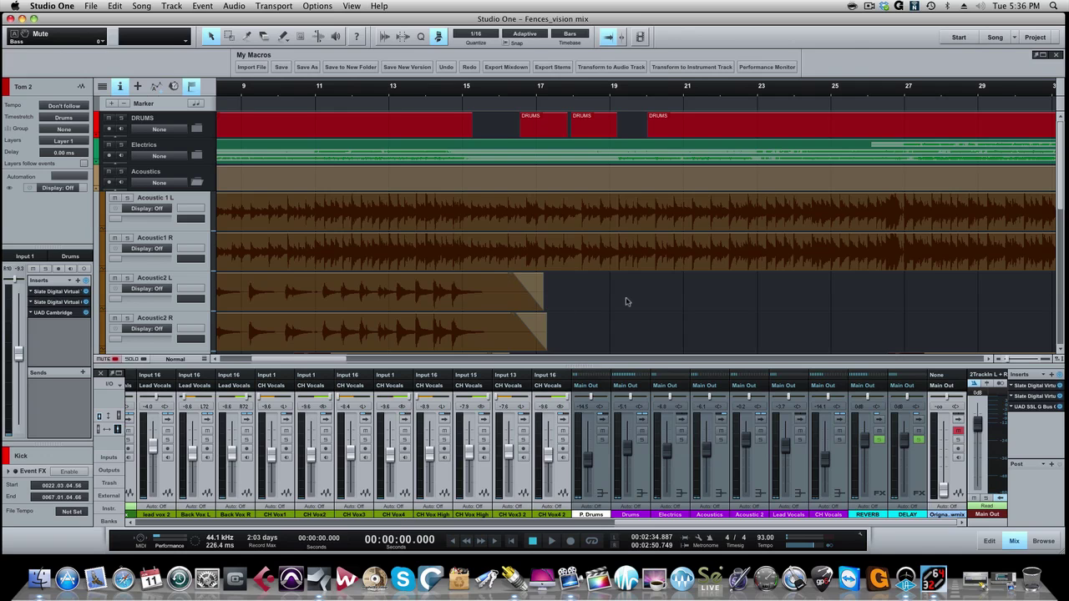
scroll(657, 279, right, 15)
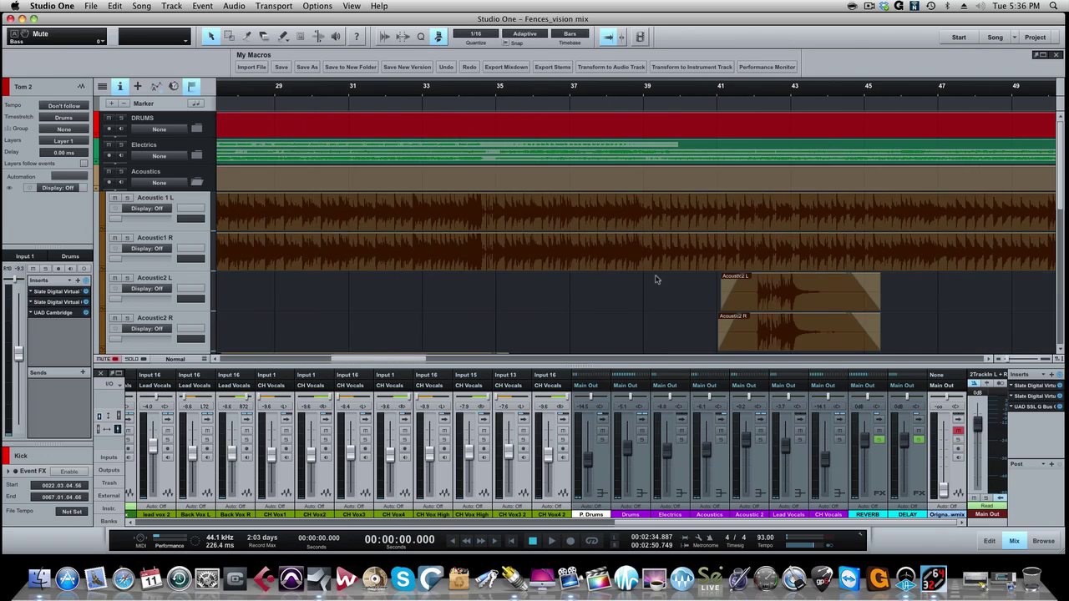
scroll(656, 279, right, 13)
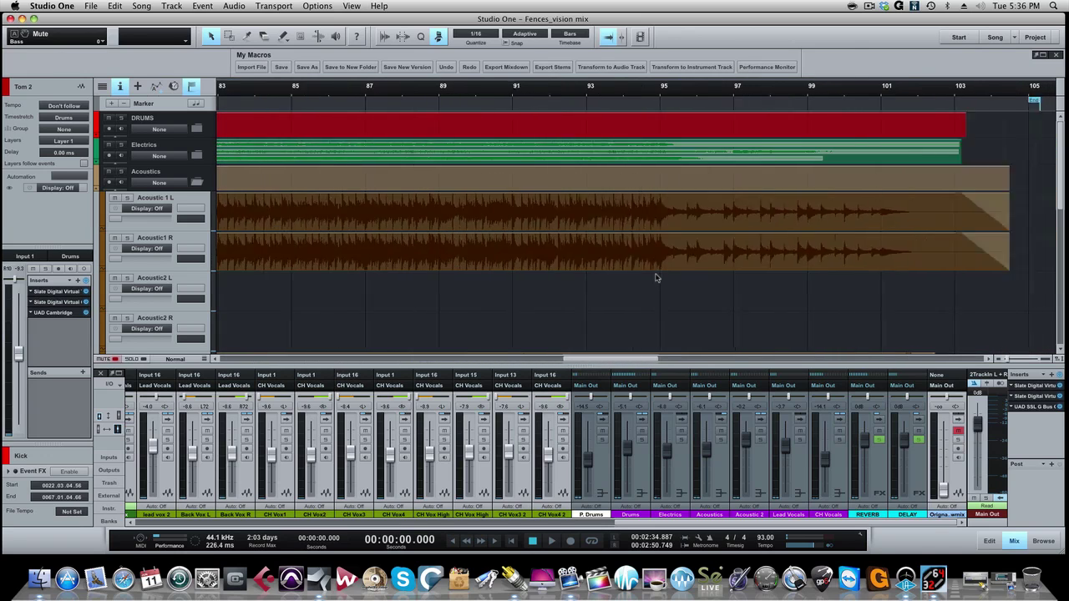
scroll(601, 334, left, 20)
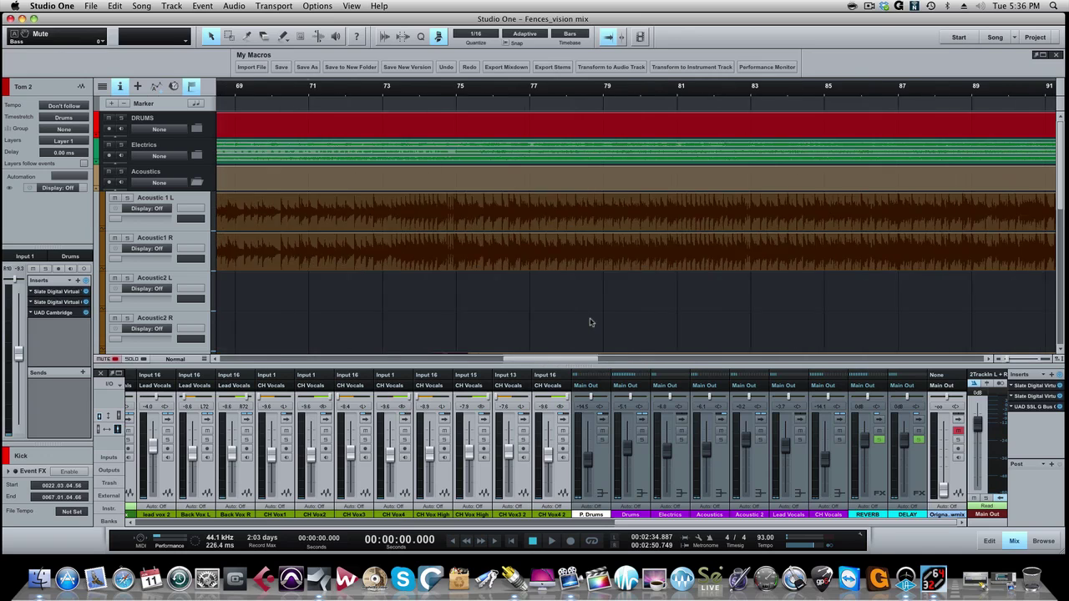
scroll(578, 313, left, 3)
scroll(635, 288, down, 3)
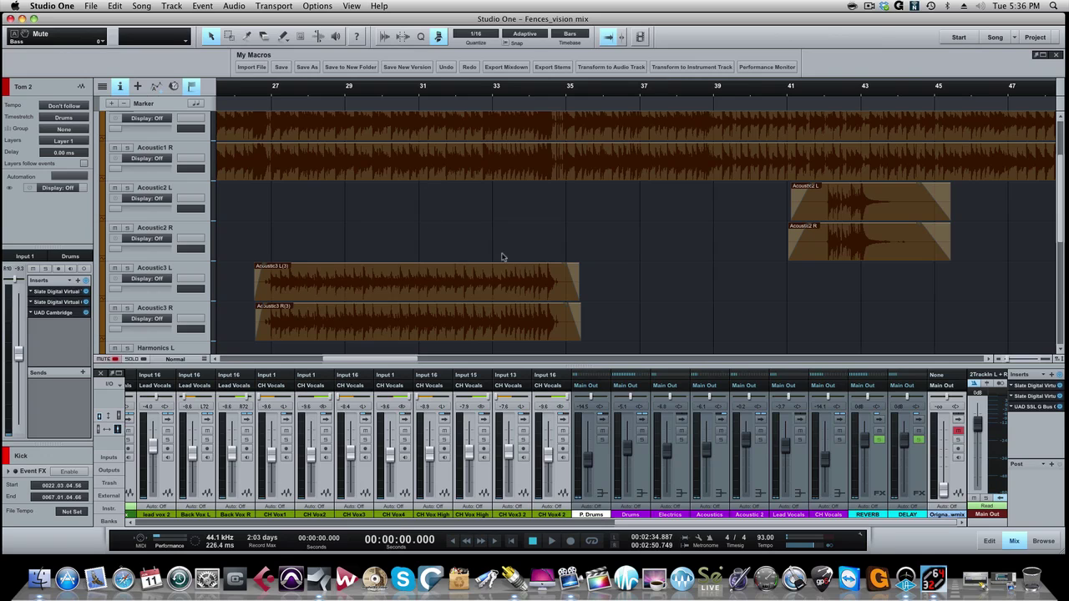
scroll(313, 243, left, 10)
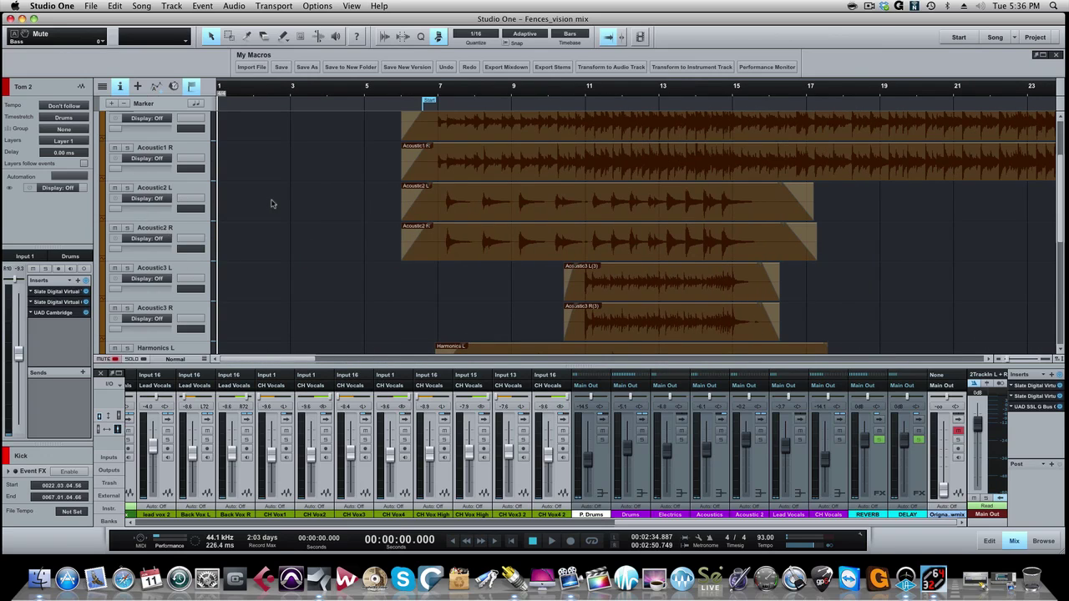
scroll(269, 201, up, 3)
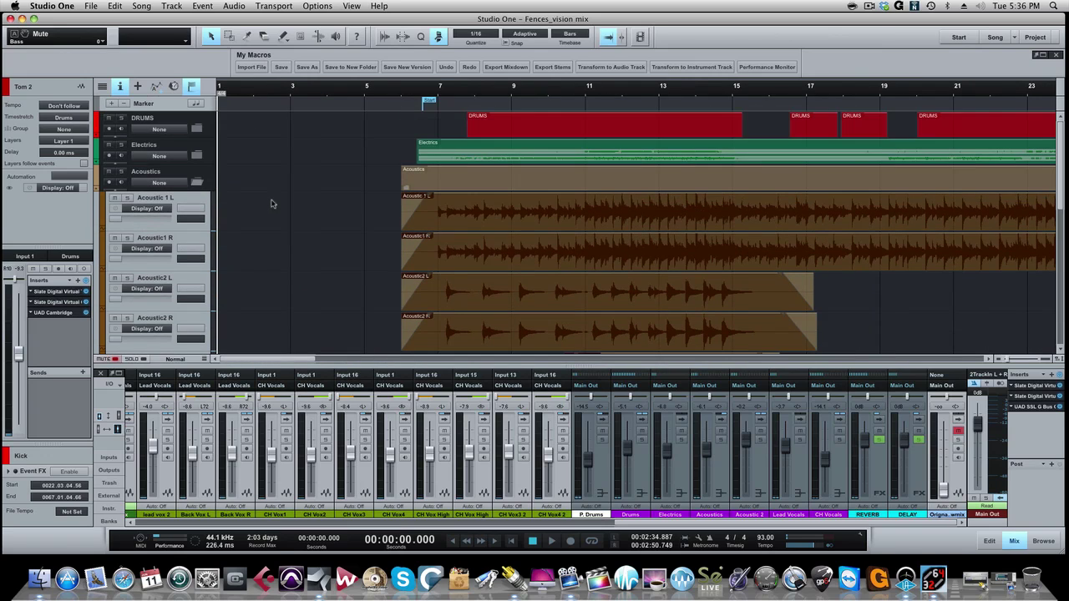
Collapse the Acoustics folder and examine the Bass, Synth and original raw mix events through to the end of the song
click(97, 192)
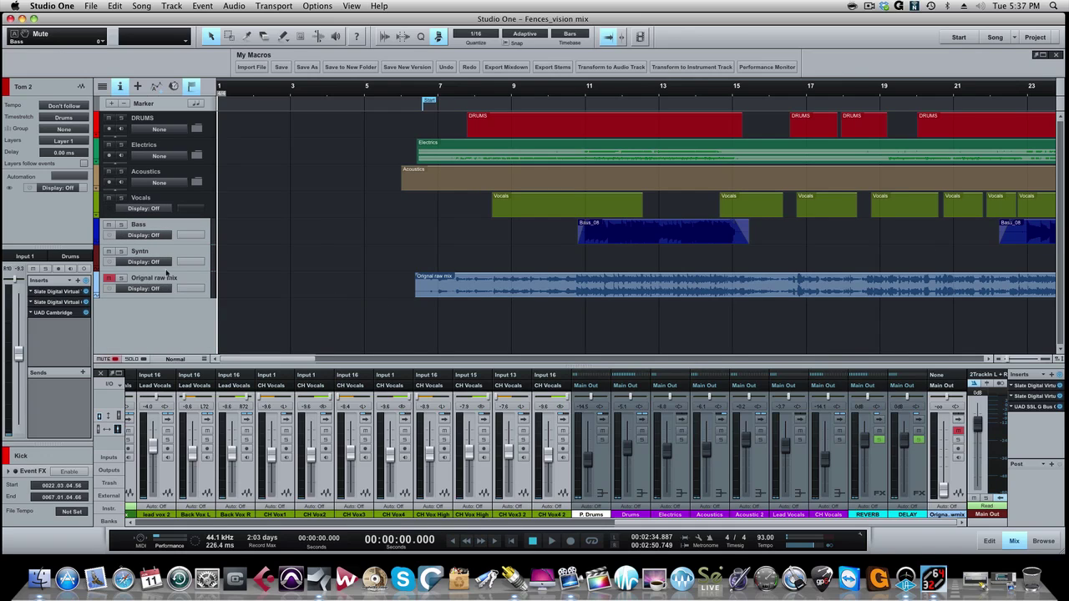
scroll(443, 237, right, 10)
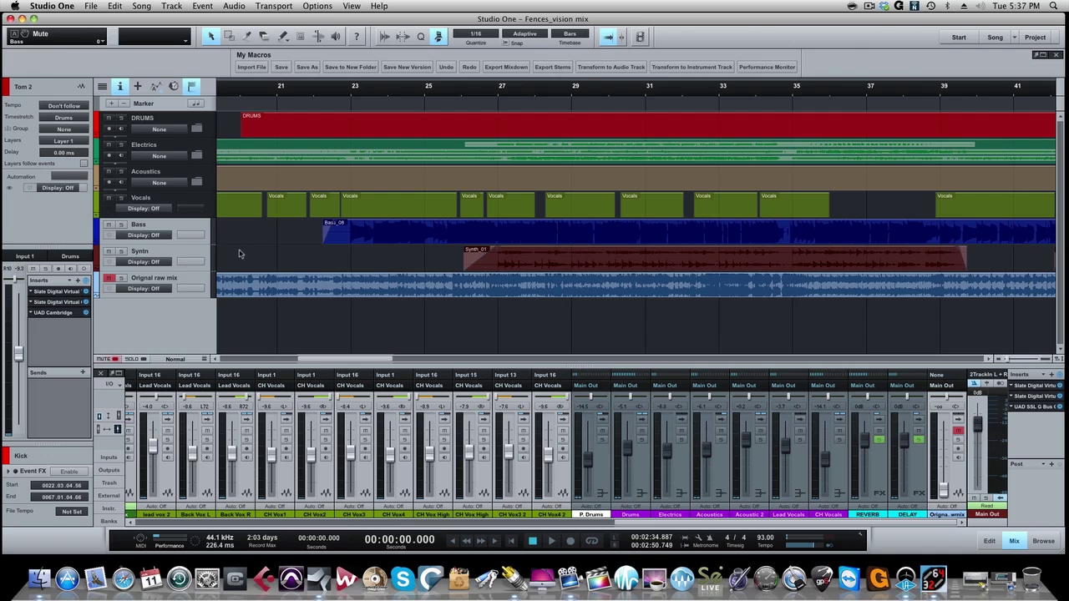
scroll(472, 279, right, 12)
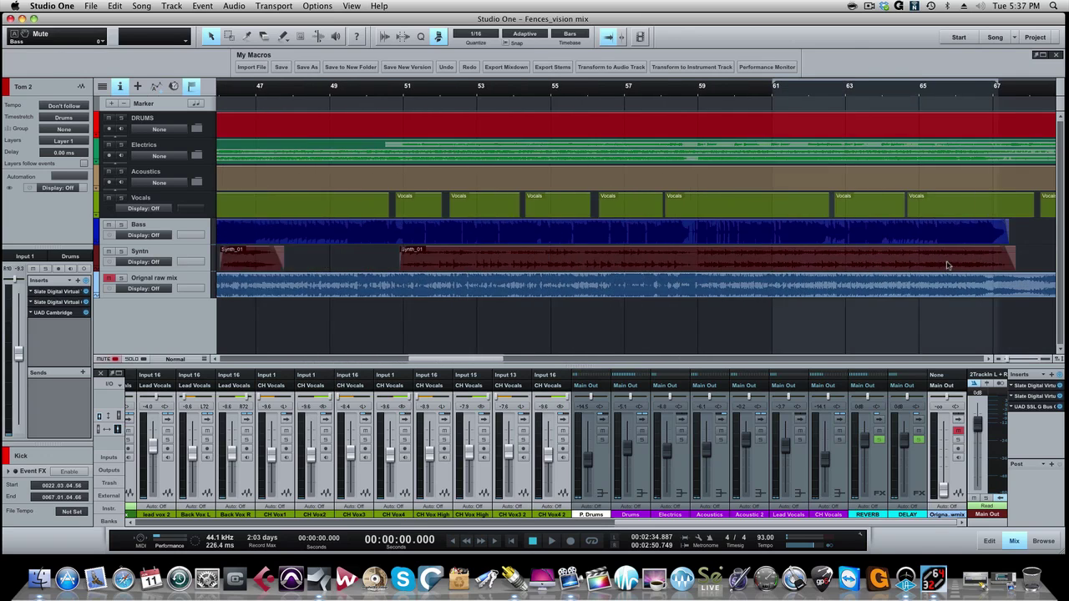
scroll(640, 259, right, 8)
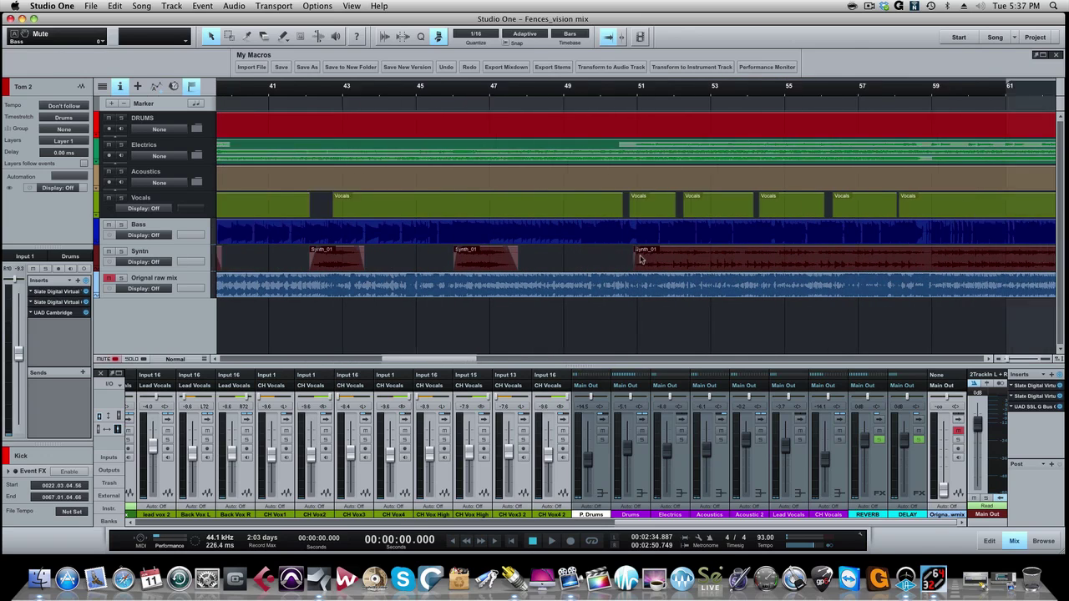
scroll(640, 259, right, 15)
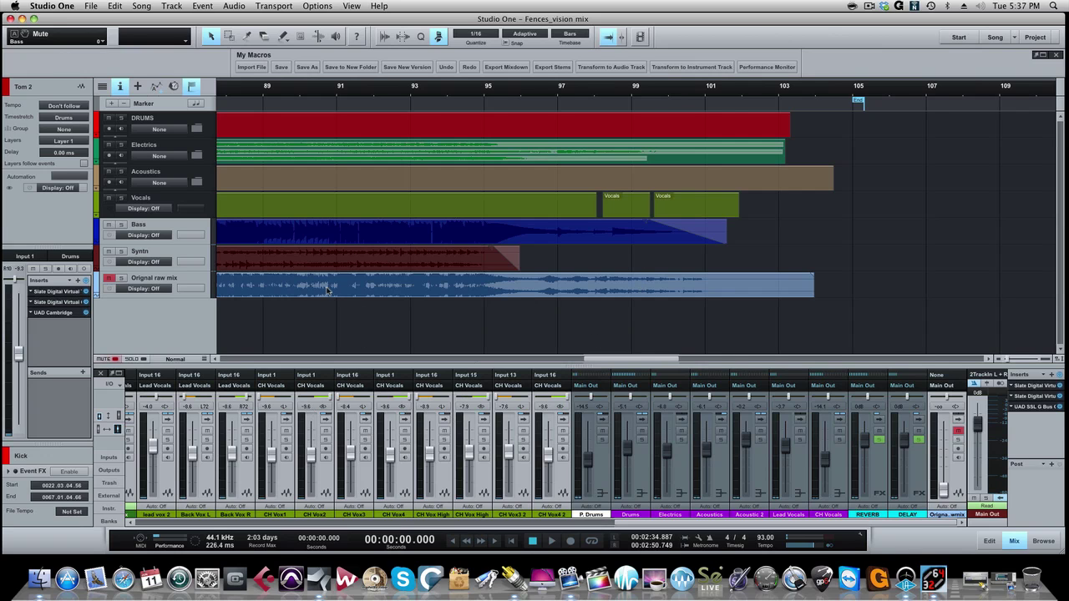
scroll(327, 291, left, 4)
scroll(326, 291, left, 20)
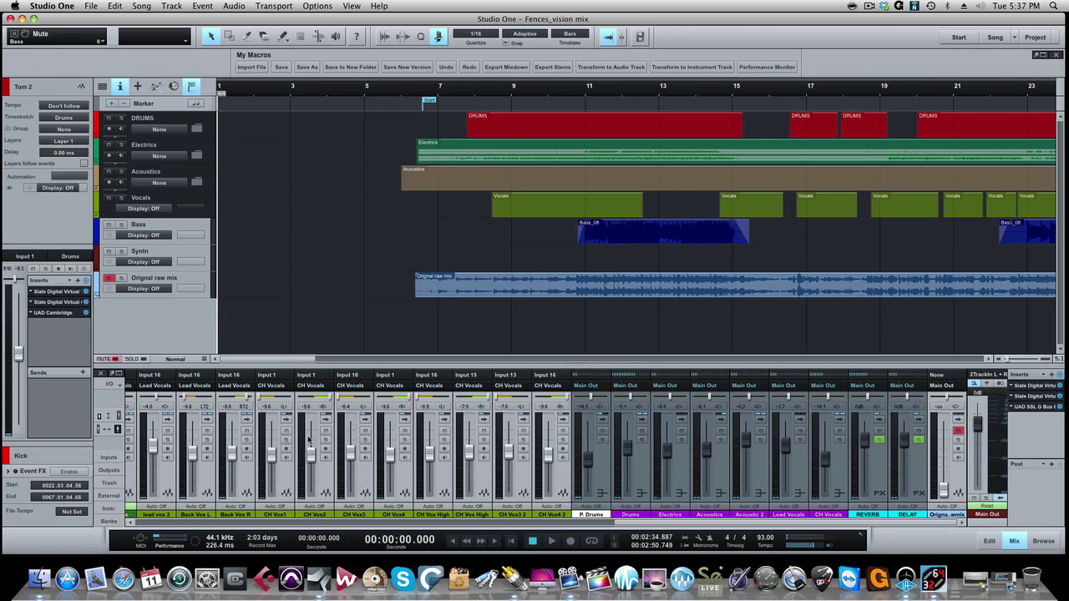
Look through the mixer channels from the Kick and other drums across to the acoustics and vocals
scroll(308, 440, left, 10)
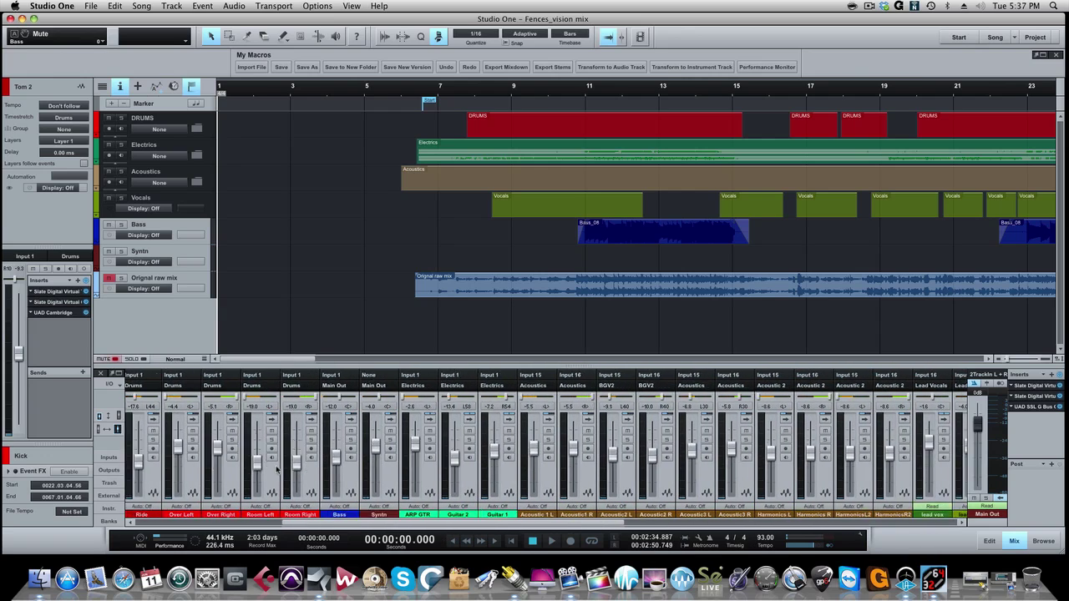
scroll(277, 469, left, 9)
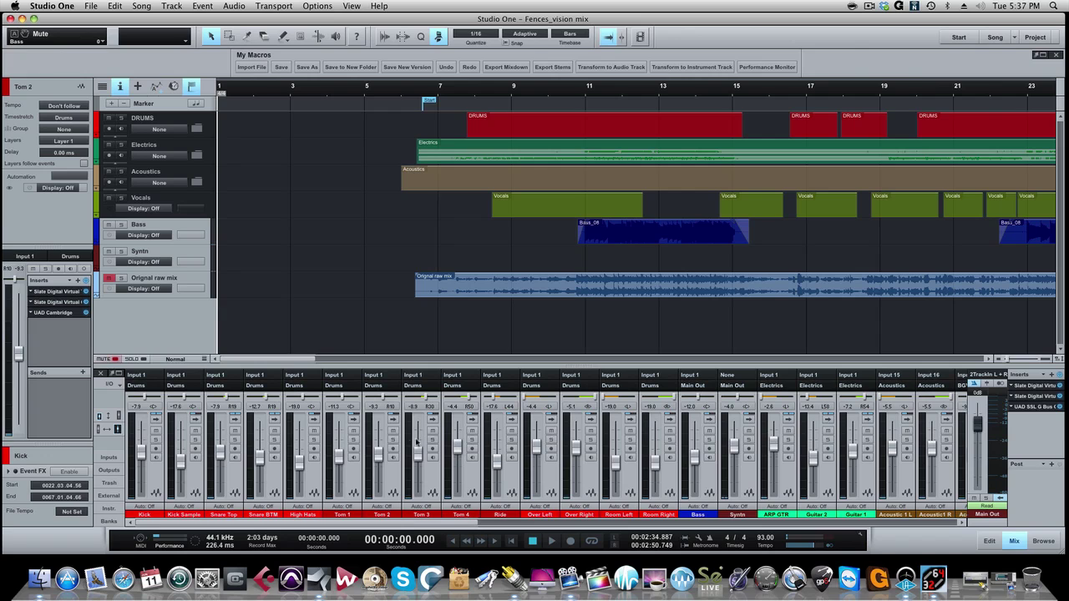
scroll(726, 445, right, 10)
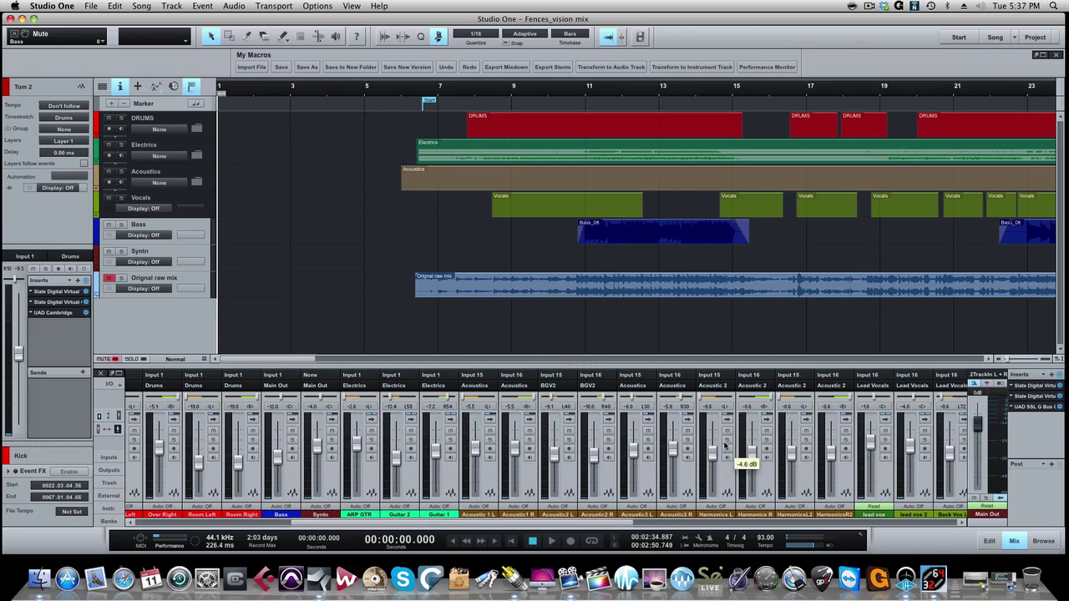
scroll(678, 453, right, 5)
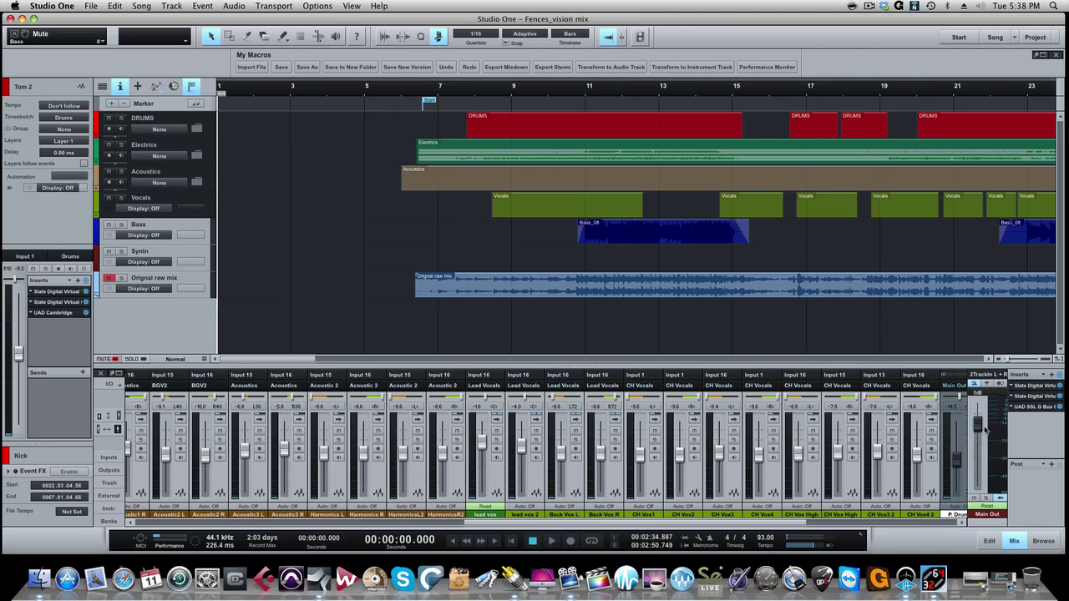
Look back through the mixer channels from the choir vocals and drum buses across the acoustics to the Kick
mouse_move(993, 426)
scroll(735, 455, left, 3)
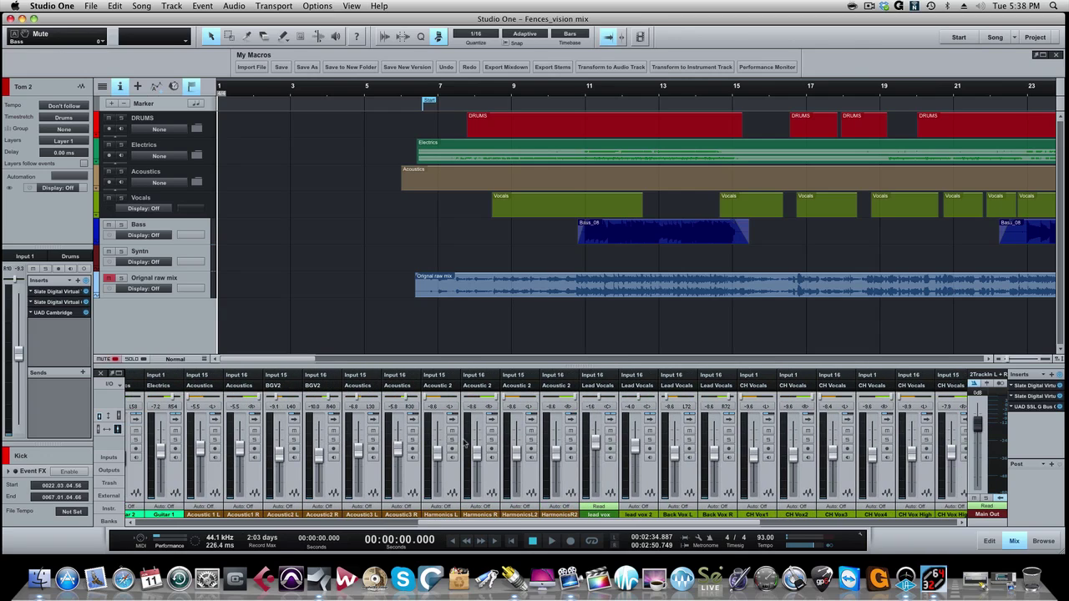
scroll(826, 455, right, 3)
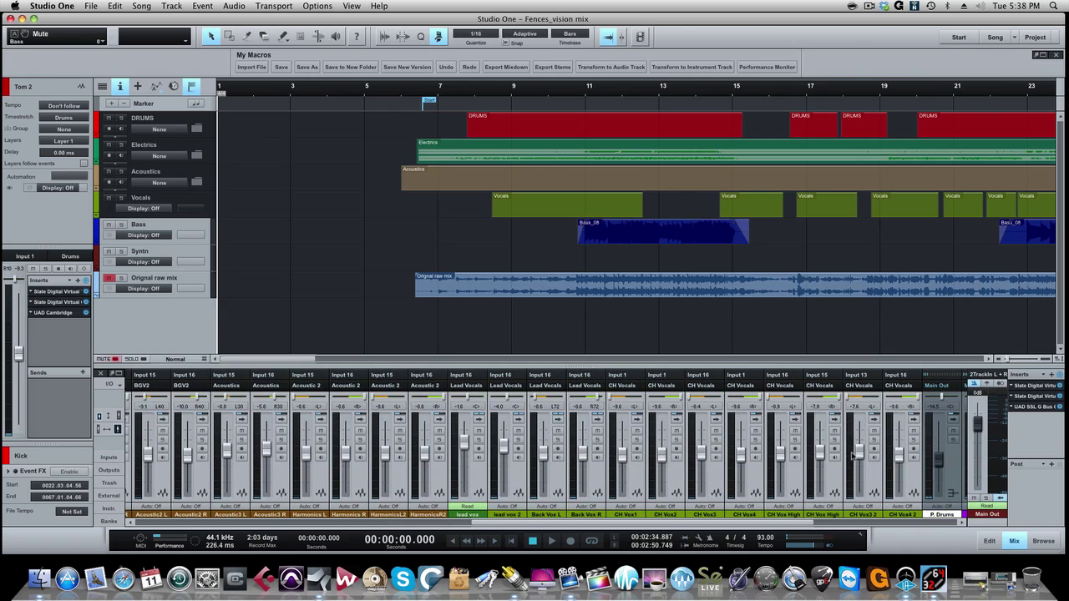
scroll(872, 440, right, 1)
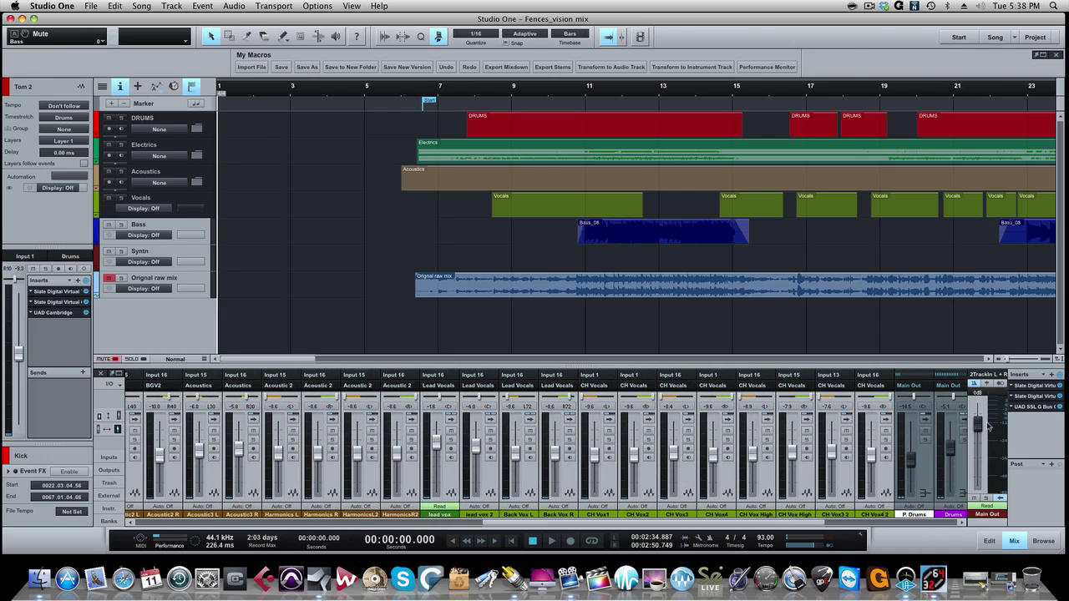
mouse_move(992, 407)
scroll(502, 448, left, 6)
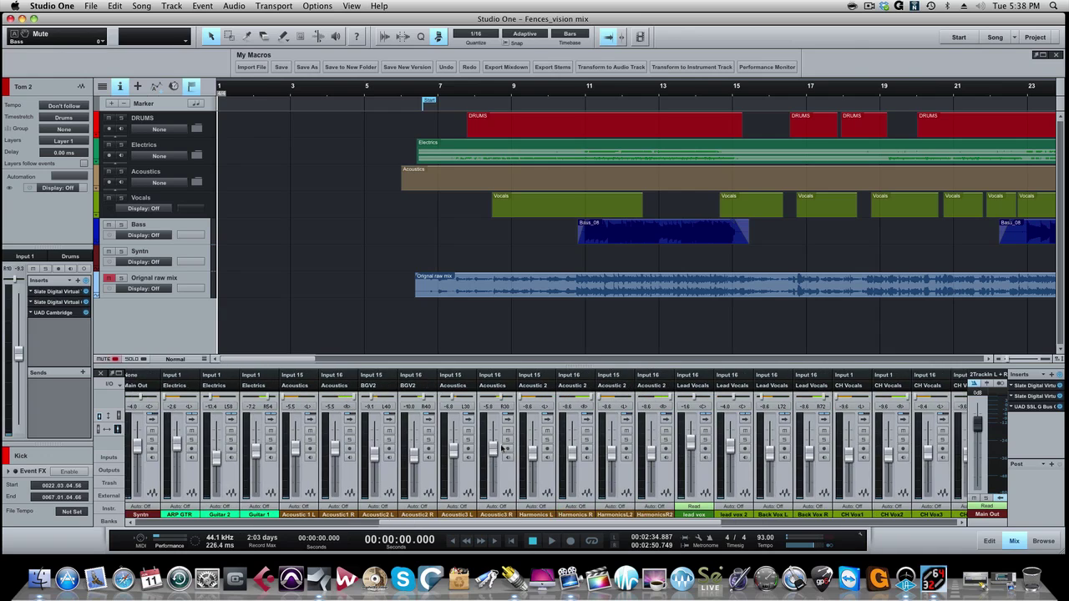
scroll(502, 449, left, 3)
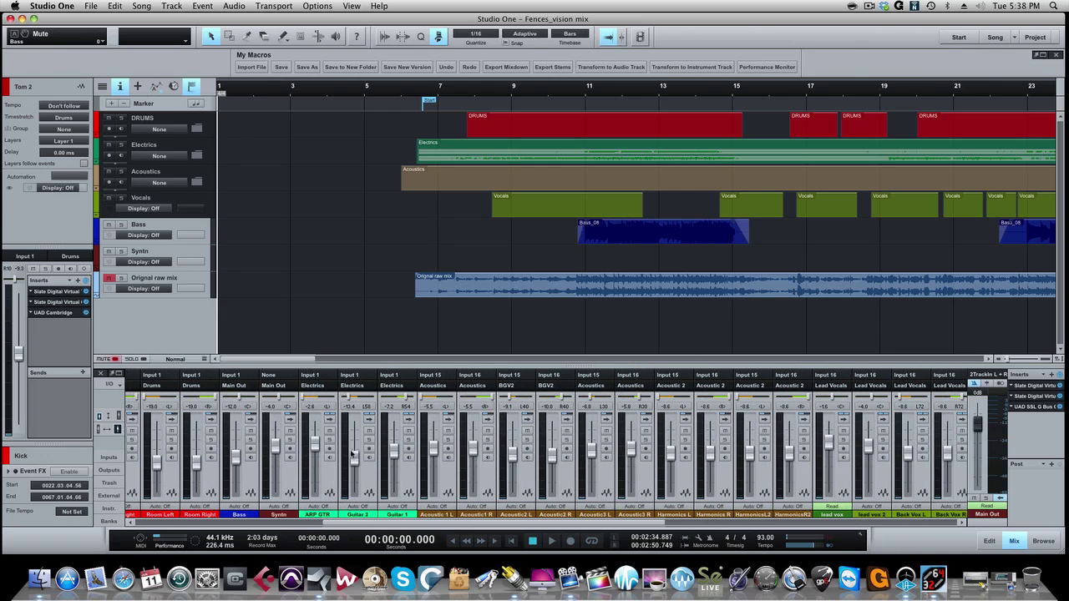
scroll(426, 442, left, 12)
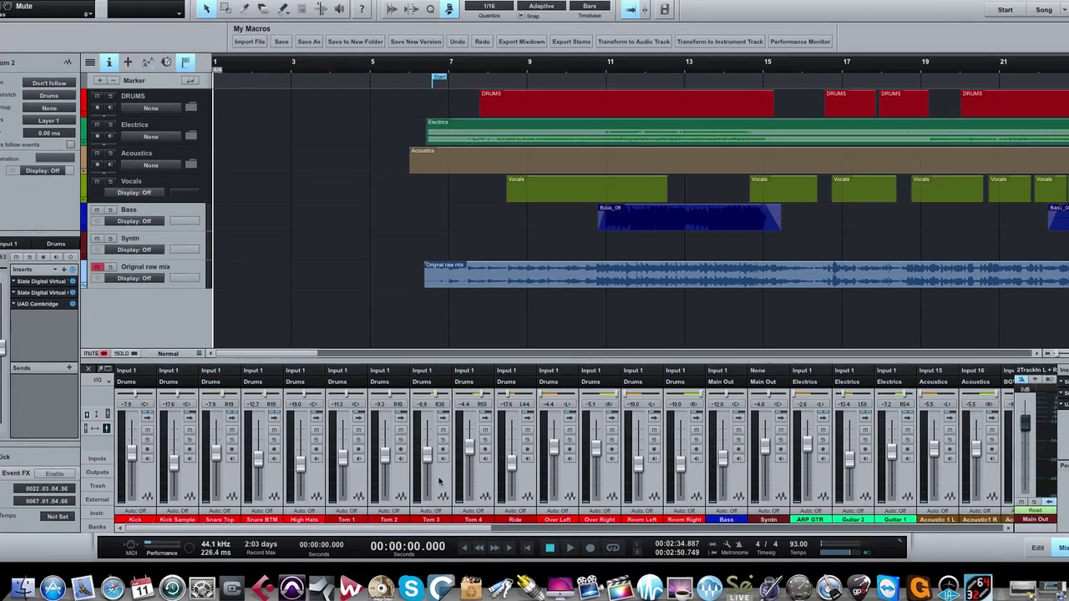
Expand the Tom 3 mixer channel to view its inserts and sends, and collapse it again
click(426, 478)
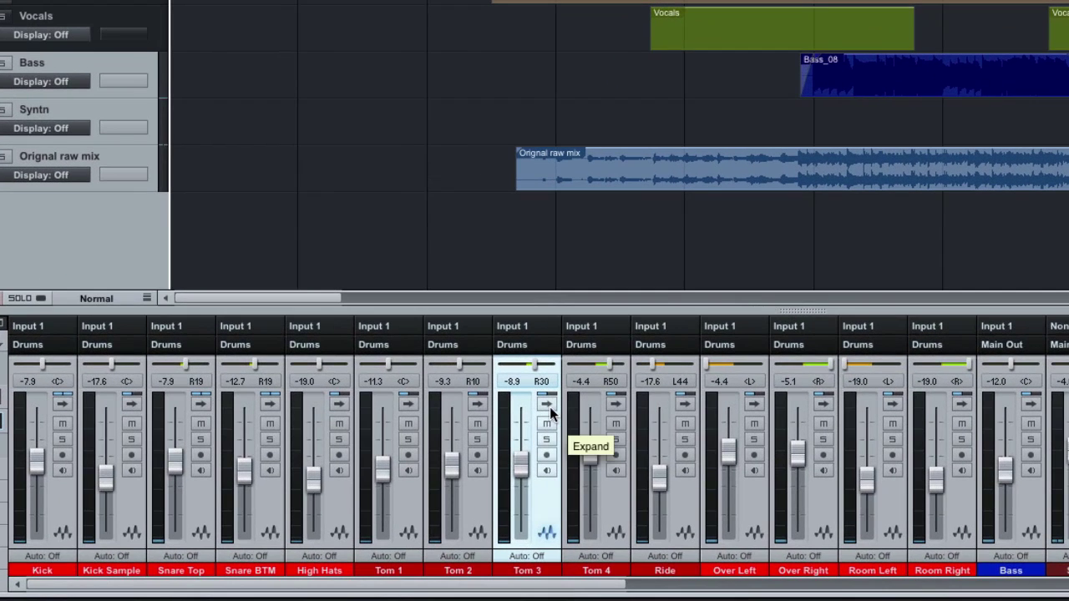
click(547, 405)
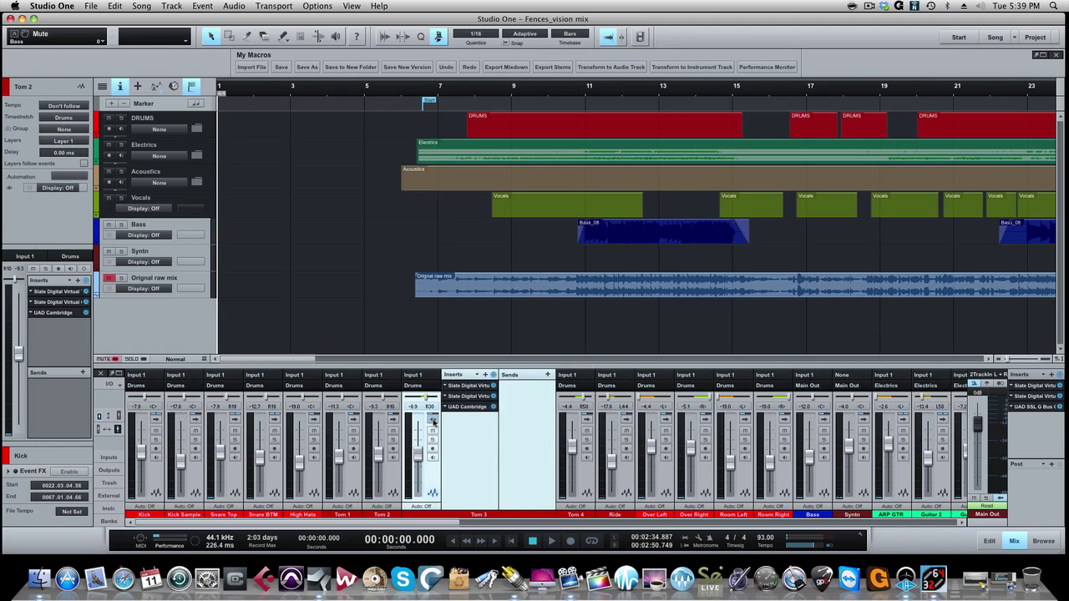
click(433, 420)
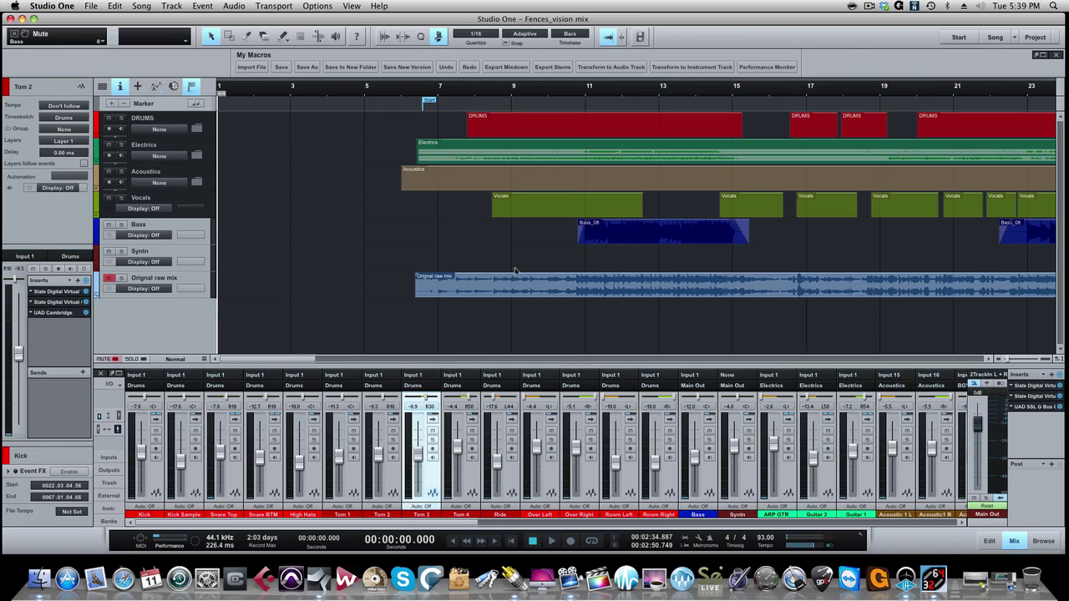
Select the first Bass_08 event near bar 11 and examine its volume handle
click(634, 239)
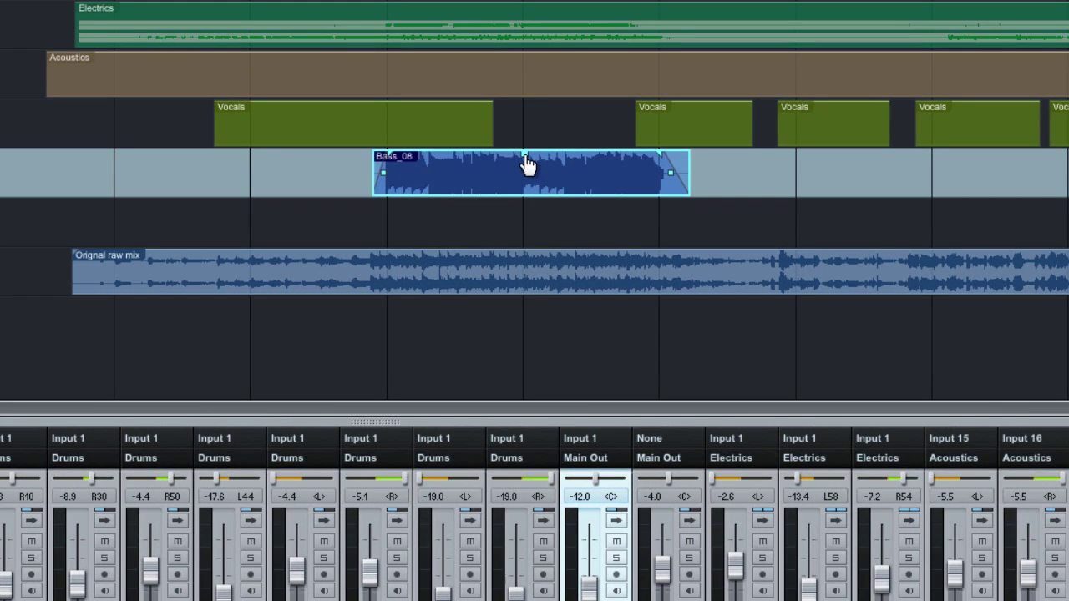
drag(527, 165, 528, 163)
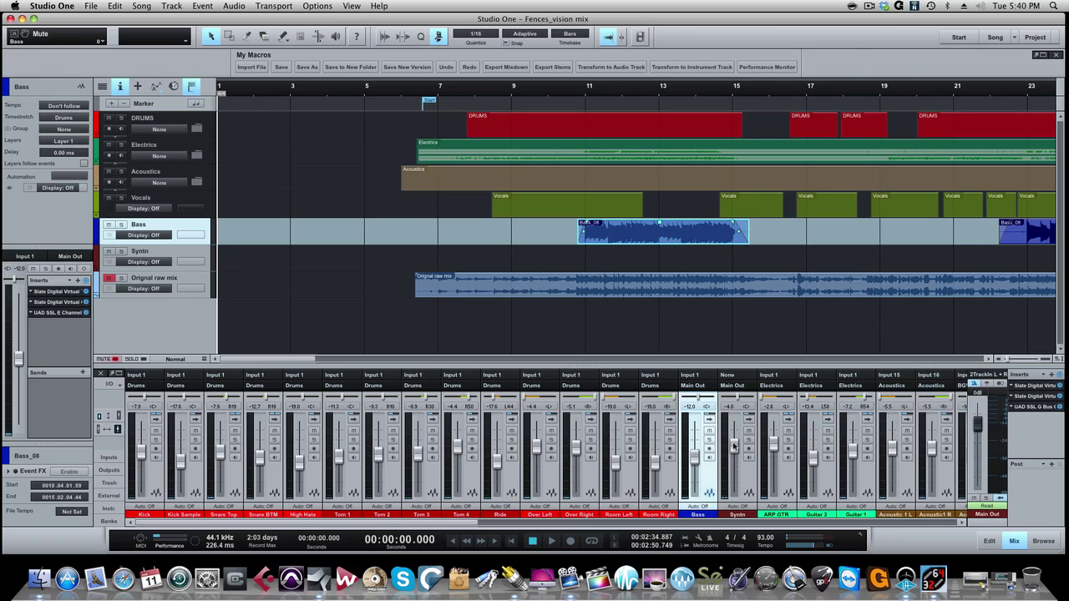
Set the fader of the Original raw mix channel, past the REVERB and DELAY channels, to -∞
scroll(693, 475, right, 7)
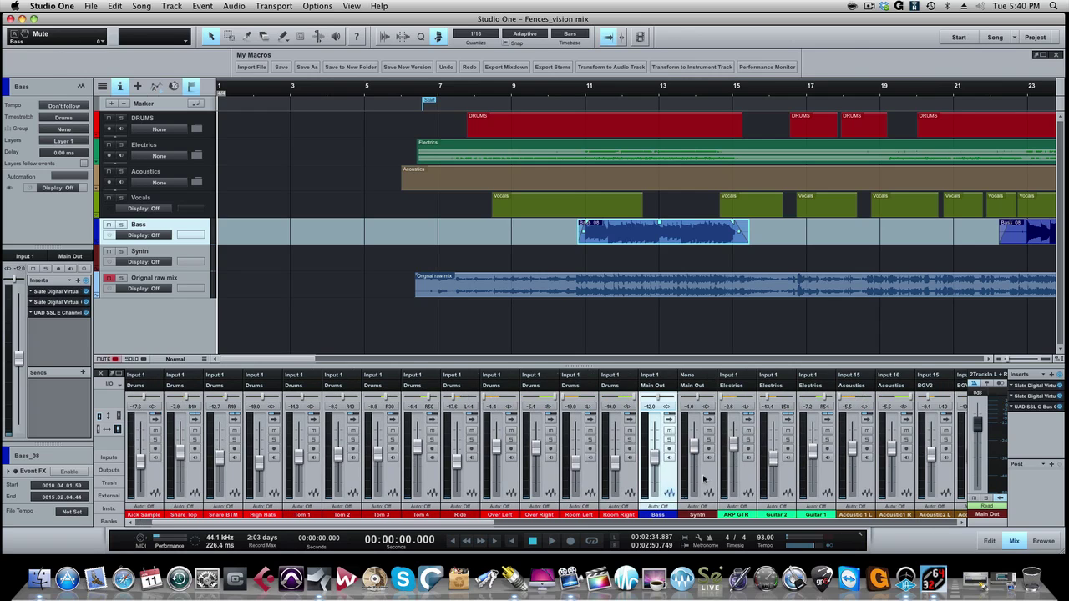
scroll(703, 479, right, 3)
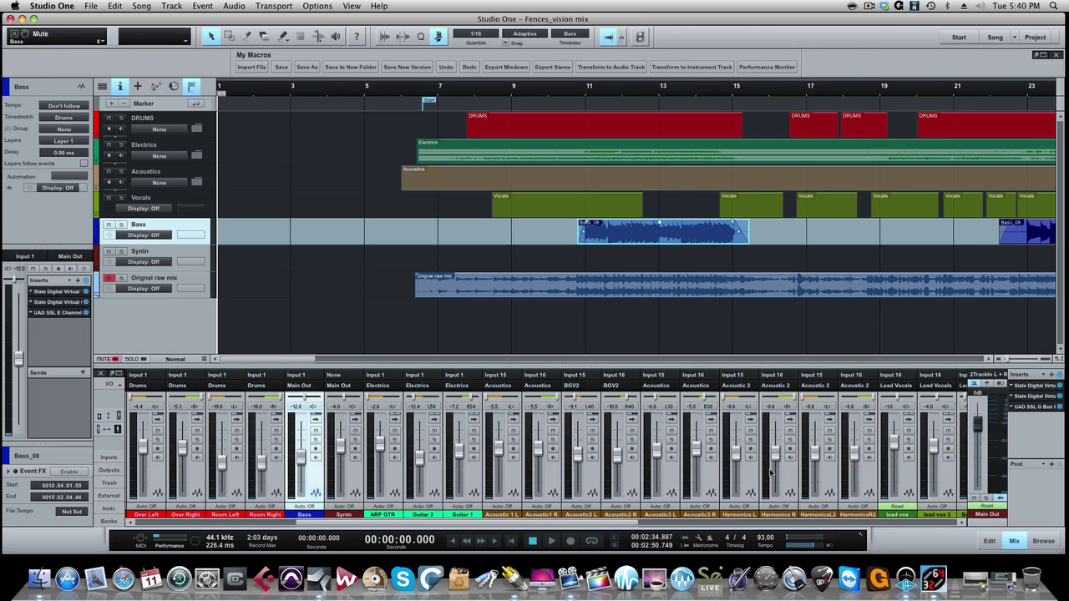
scroll(825, 491, right, 2)
scroll(825, 491, right, 18)
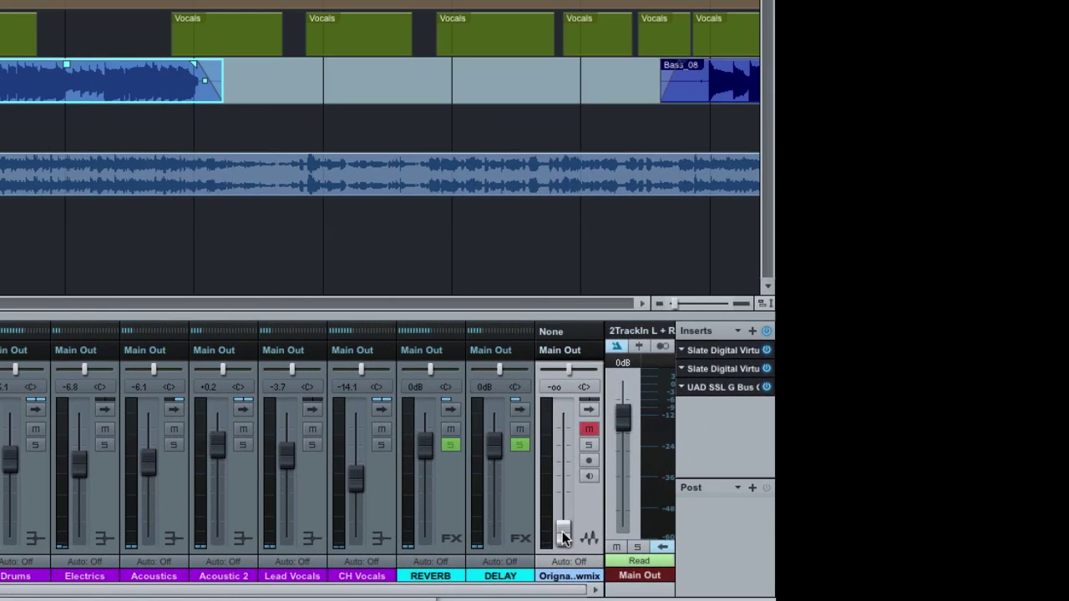
drag(563, 531, 565, 581)
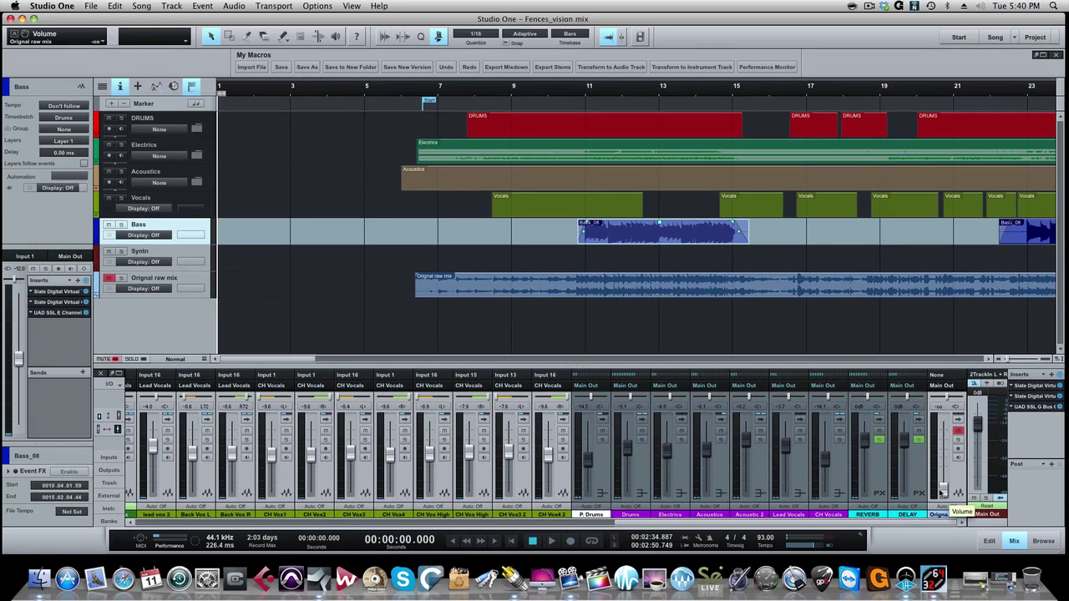
drag(936, 492, 935, 490)
Open the Slate Digital Virtual MixBuss on the Main Out, examine its console and group settings, and close it
mouse_move(994, 436)
scroll(446, 438, left, 2)
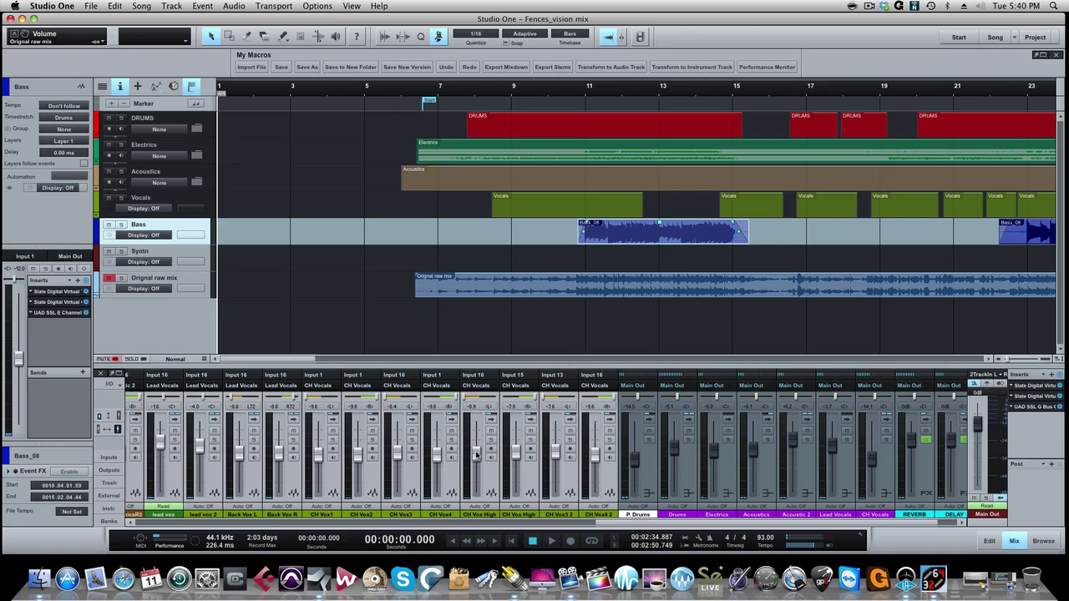
scroll(420, 456, left, 2)
scroll(420, 456, left, 15)
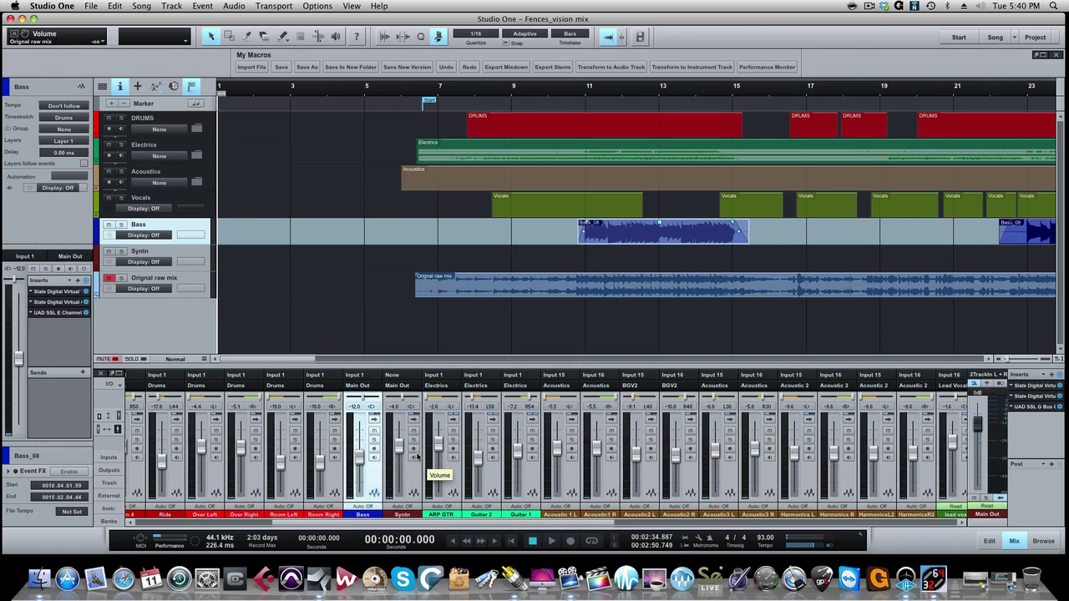
scroll(417, 456, left, 3)
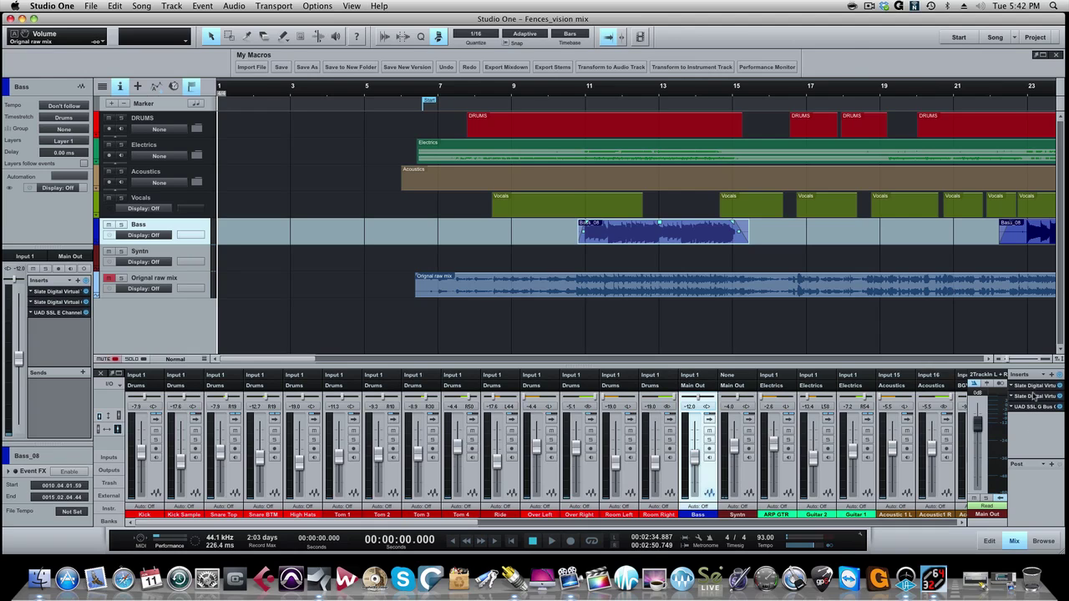
click(1033, 386)
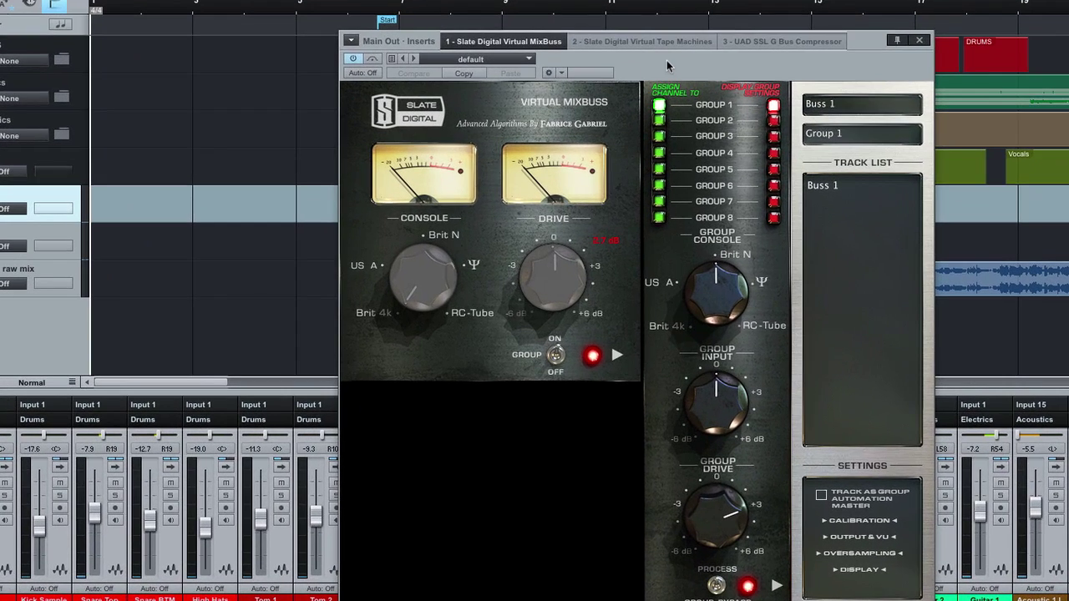
drag(666, 60, 554, 8)
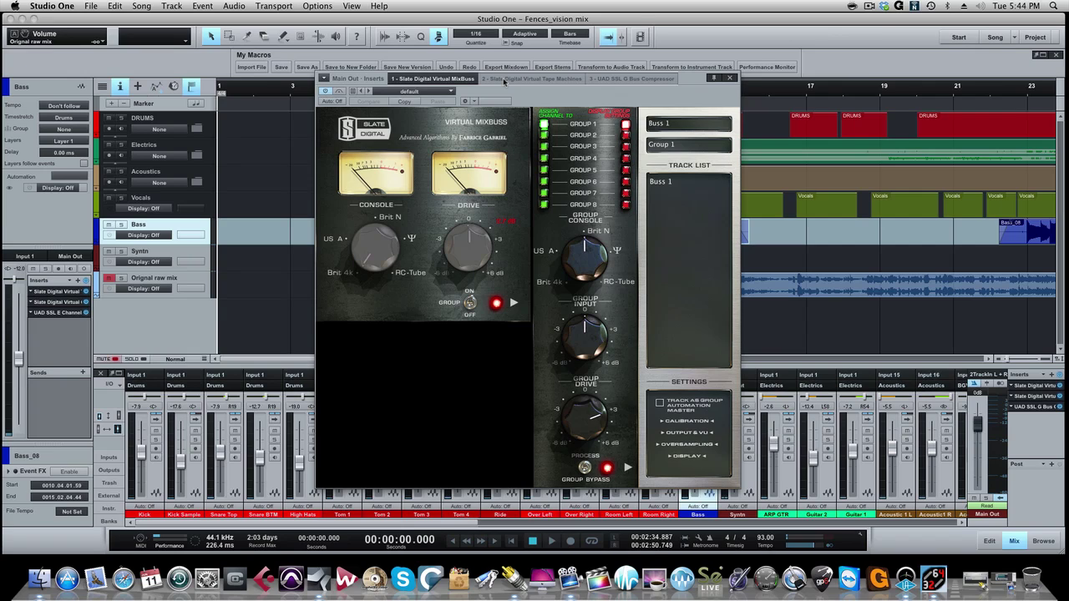
click(729, 78)
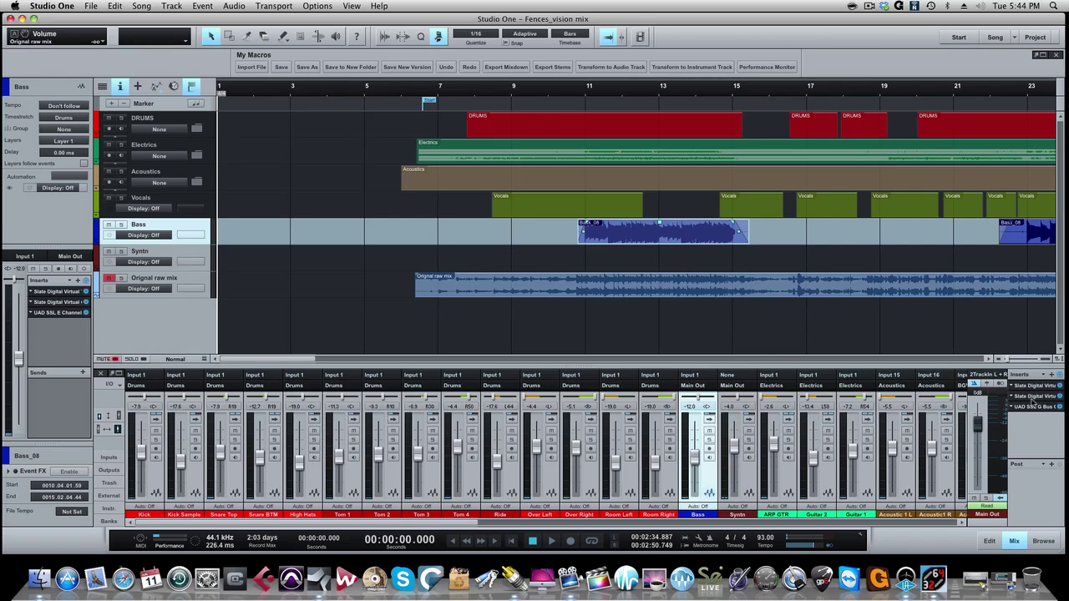
Move the Main Out's Virtual Tape Machines insert below the UAD SSL G Bus Compressor and open the compressor's settings
drag(1035, 397, 1039, 414)
click(1032, 399)
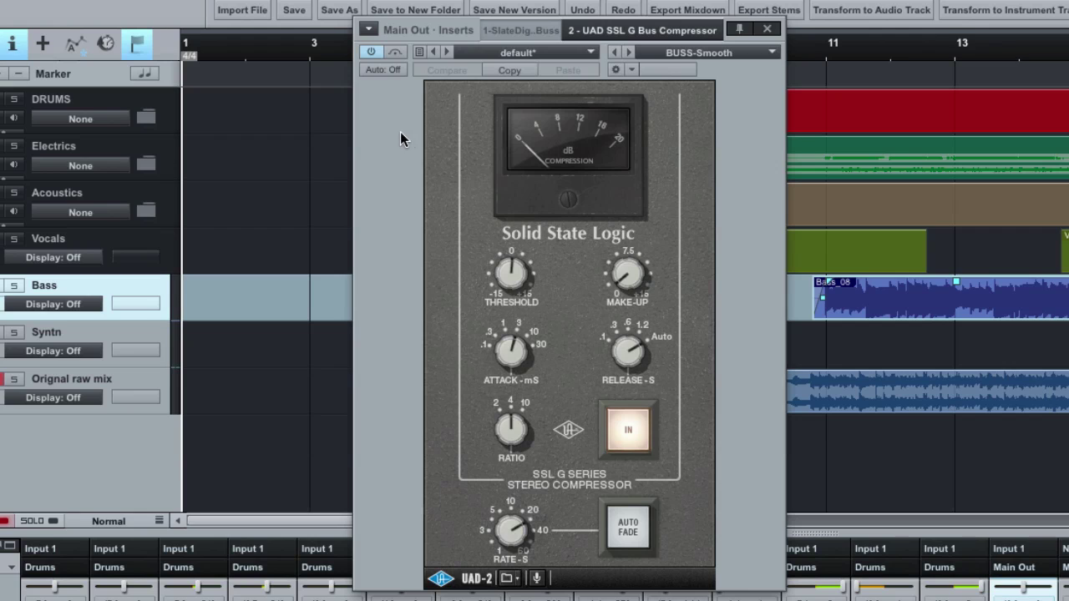
drag(452, 38, 592, 99)
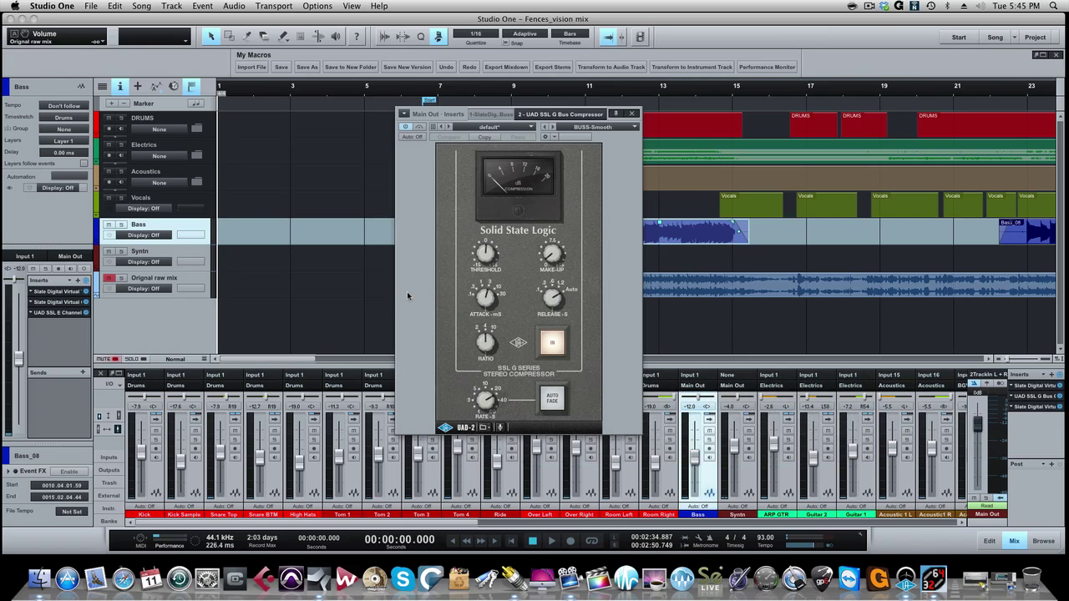
Save the song and close the UAD SSL G Bus Compressor window
key(super+s)
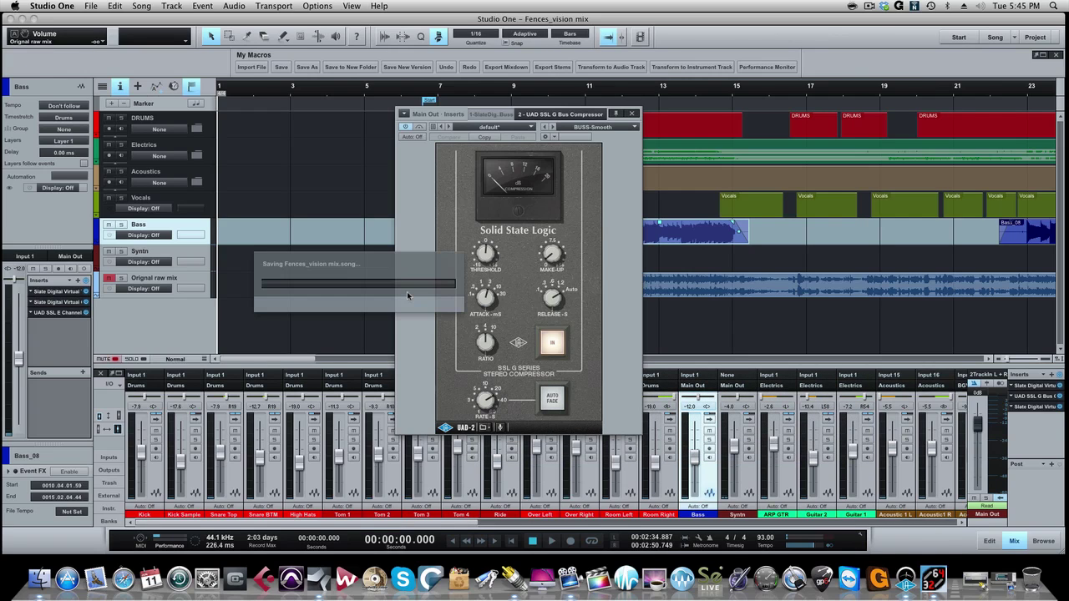
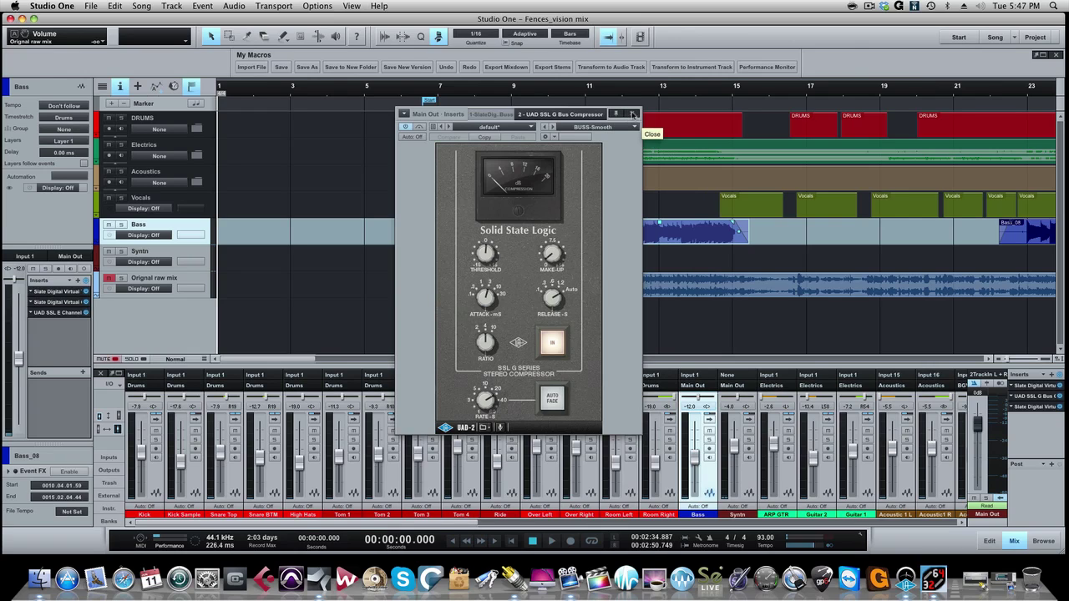
click(633, 114)
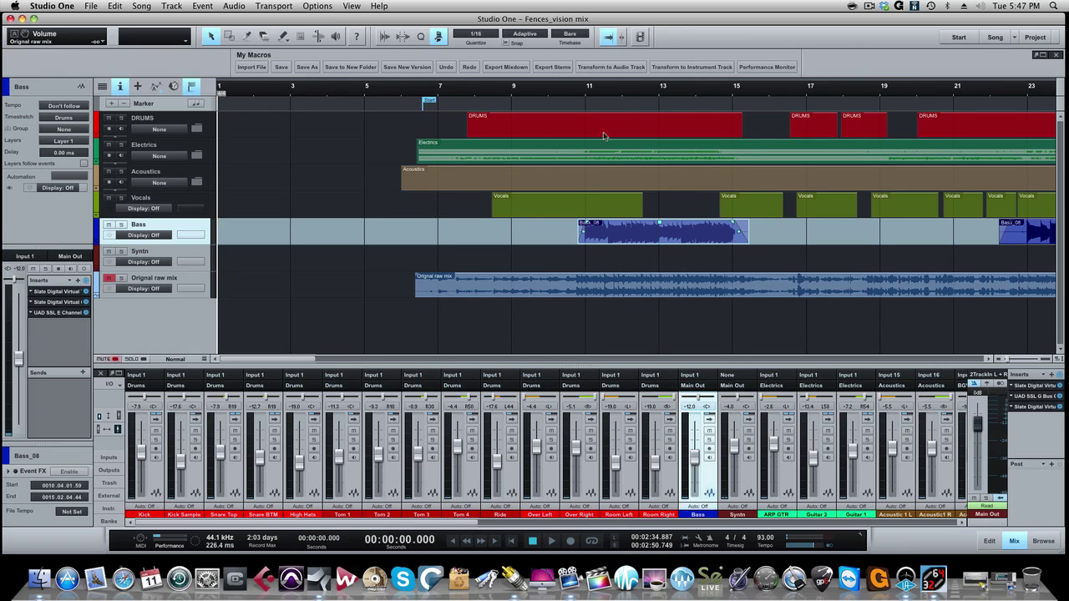
Open the Main Out's Slate Digital Virtual Tape Machines insert, examine its tape and speed settings, and close it
click(1033, 407)
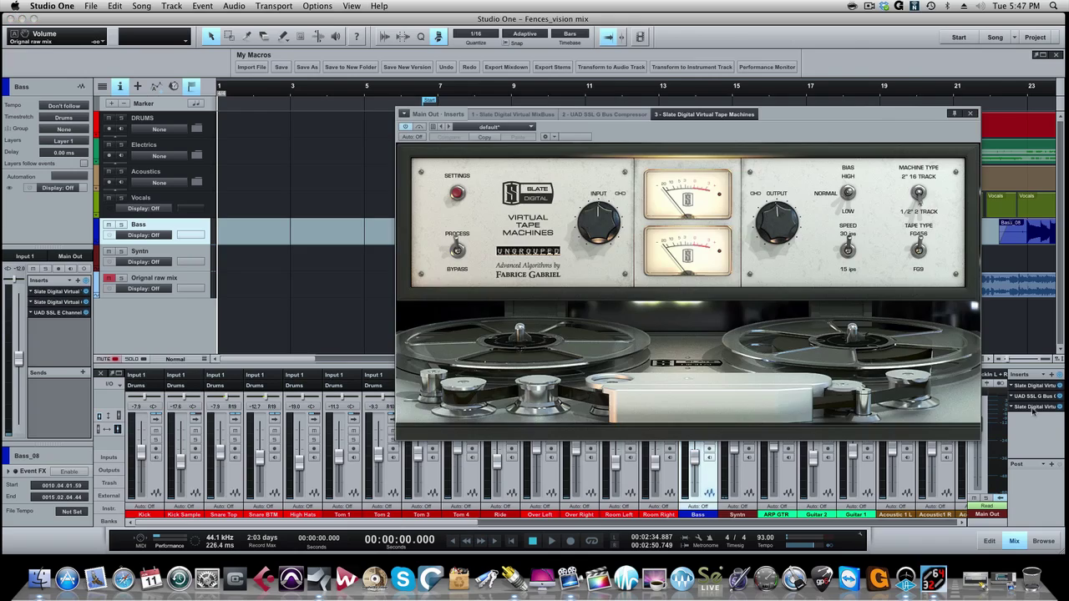
drag(828, 113, 701, 104)
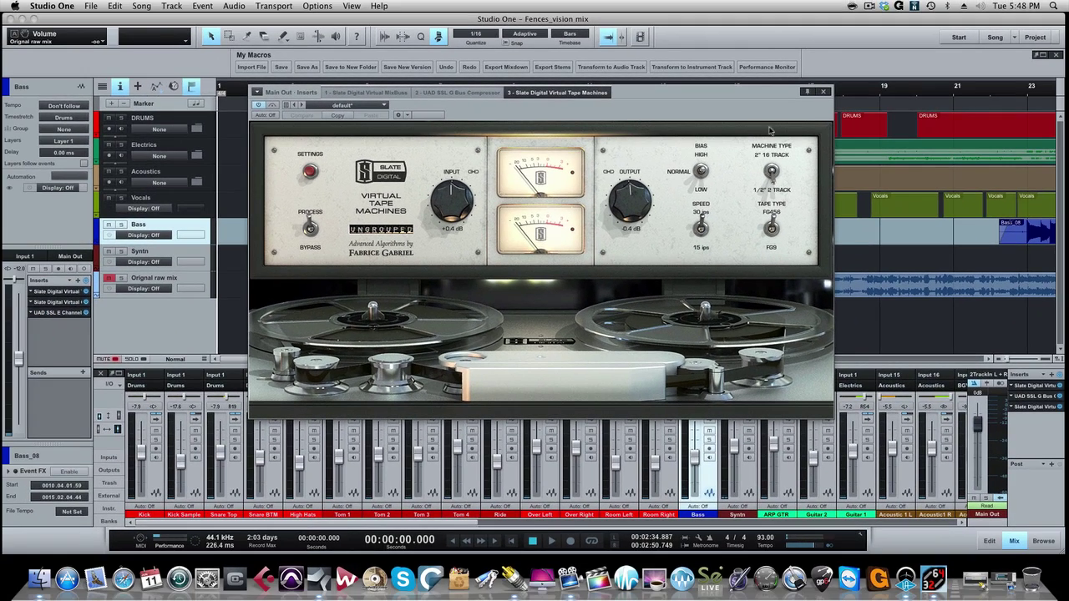
click(824, 93)
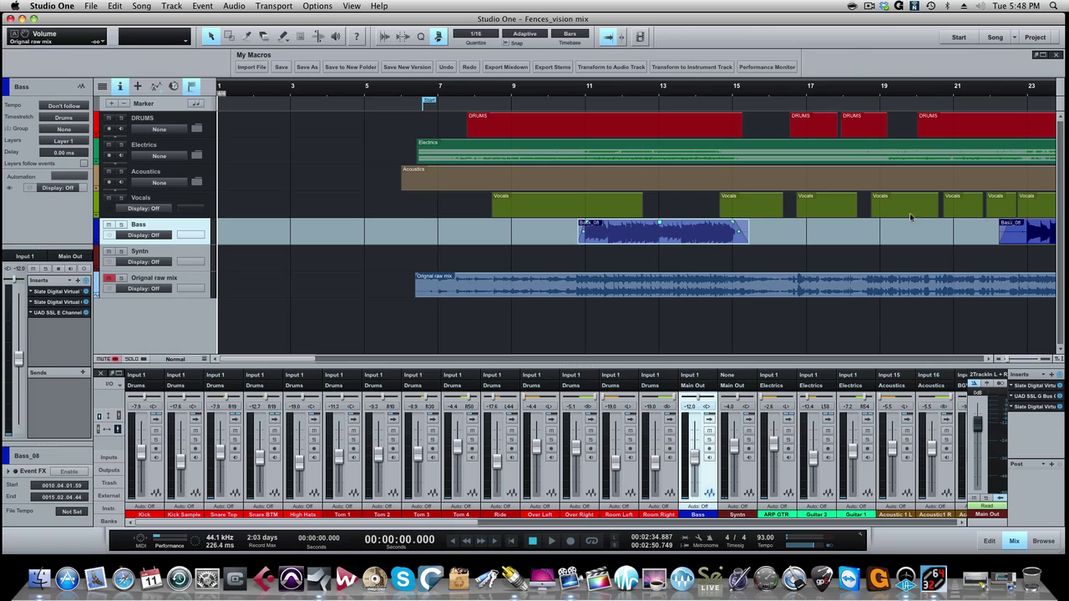
Reopen the Main Out inserts to view the UAD SSL G Bus Compressor, and close the effect window
click(1023, 386)
click(541, 79)
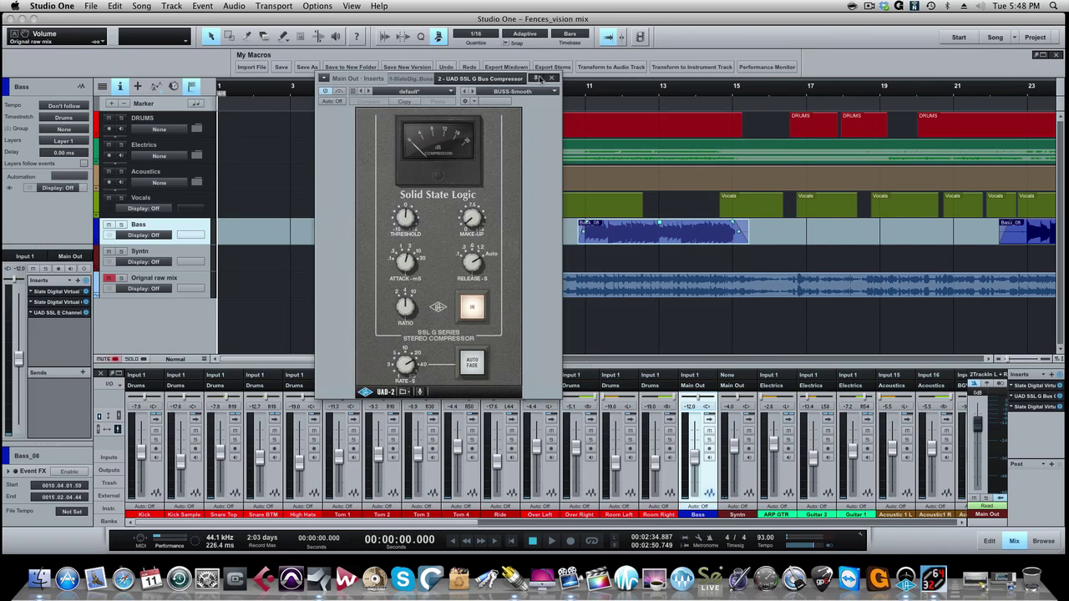
click(552, 79)
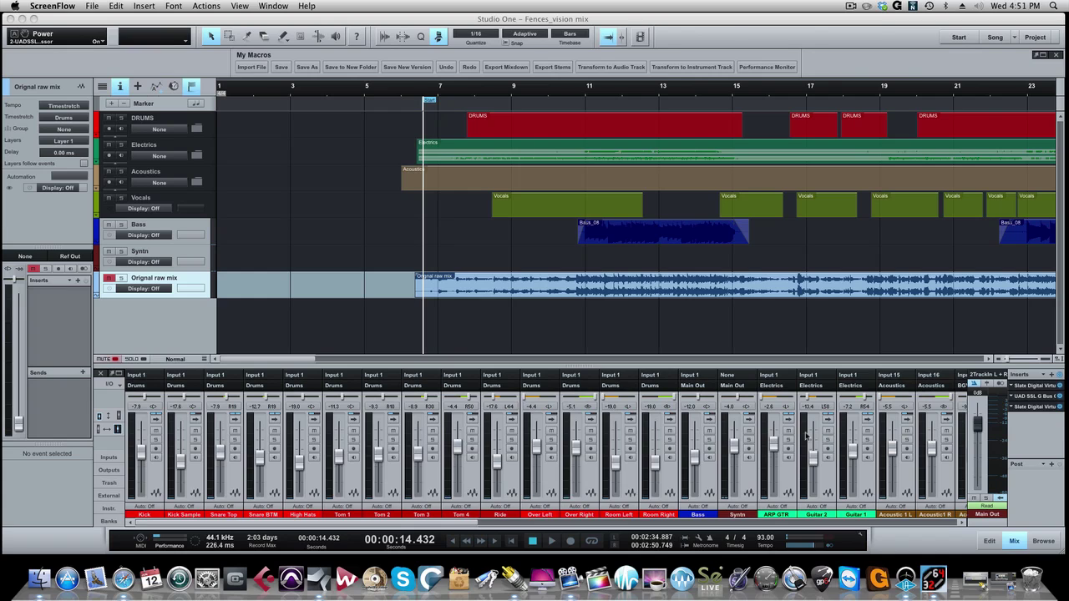
Look through the mixer to the buses, the Original raw mix channel and the Main Out's insert power controls
scroll(802, 430, right, 10)
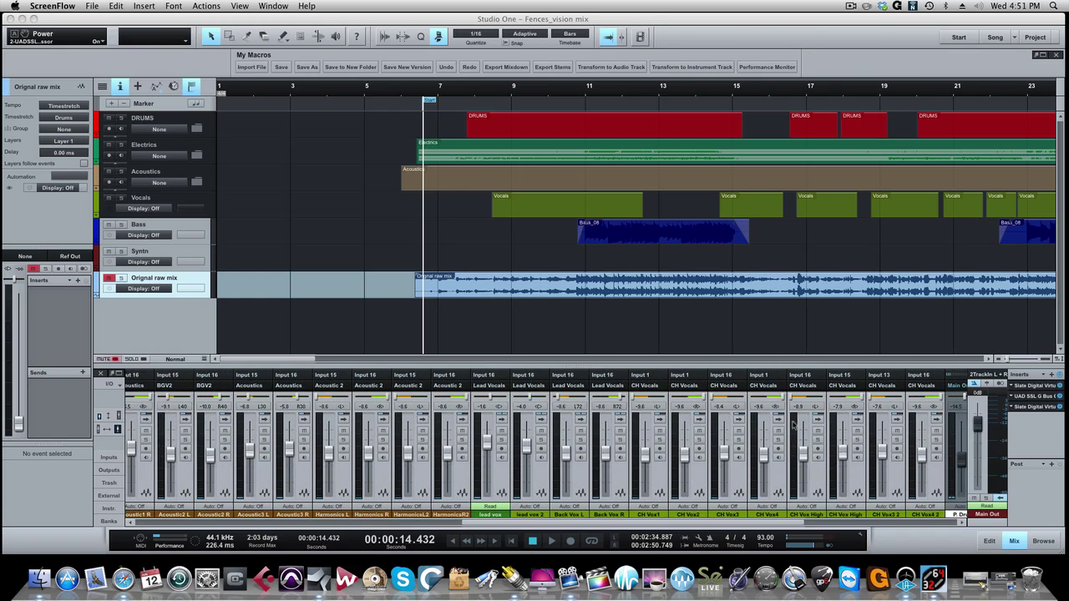
scroll(793, 424, right, 8)
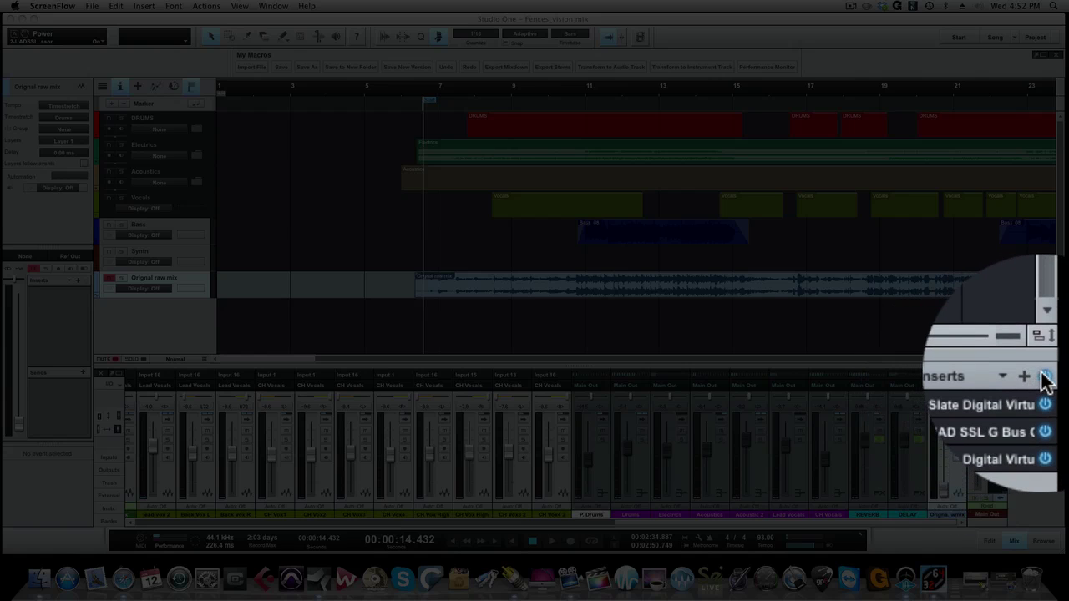
click(1046, 380)
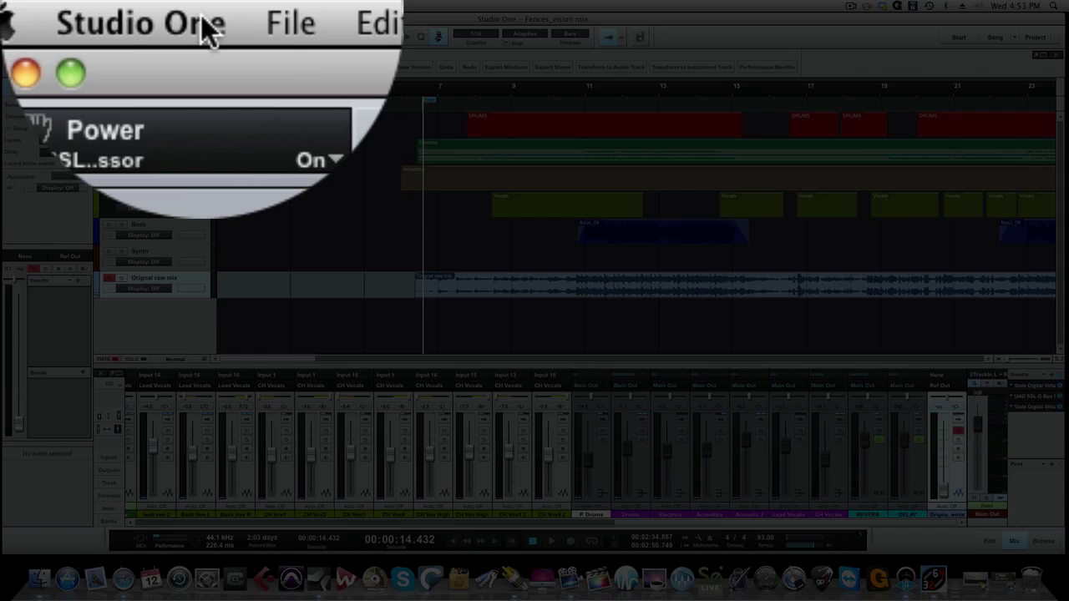
Open the program options at the Audio Setup page to view the audio device settings
click(67, 5)
click(201, 133)
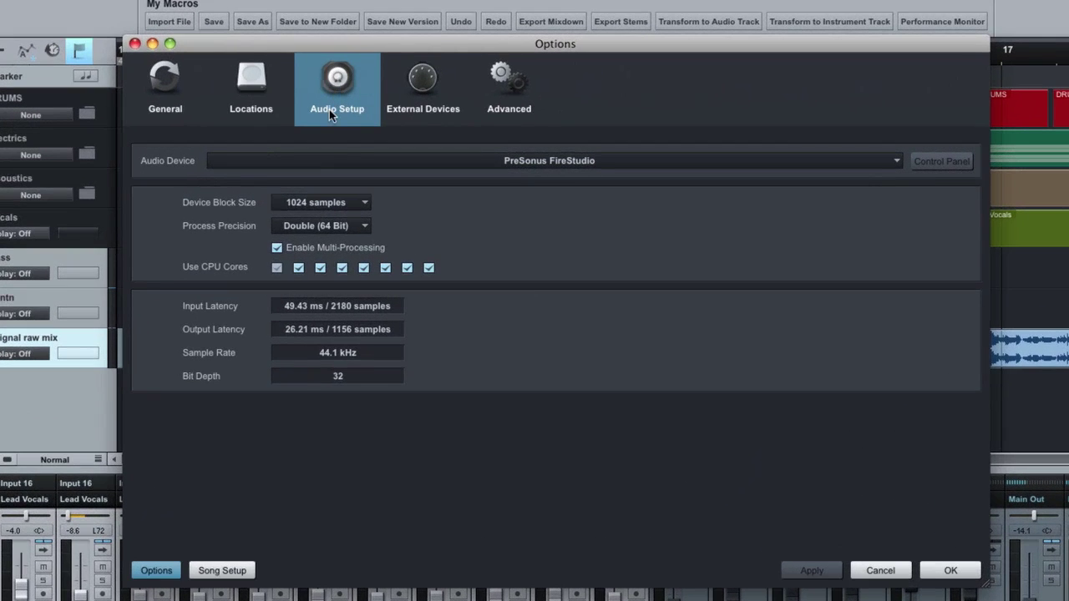
Examine the Main Out and Ref Out output assignments in the song's audio I/O setup, and close the setup
click(223, 575)
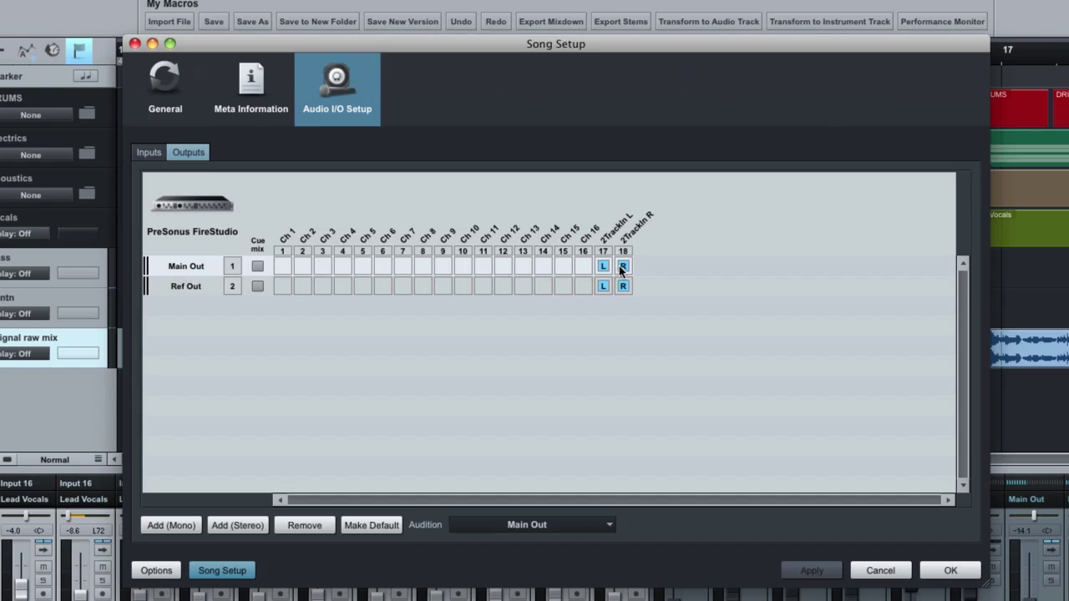
click(180, 288)
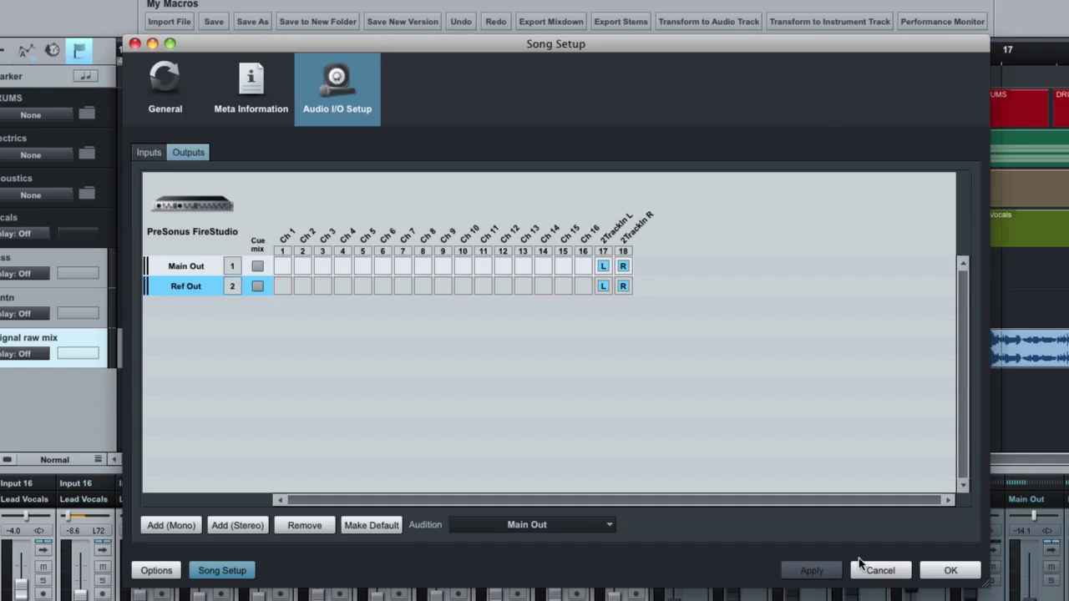
click(951, 570)
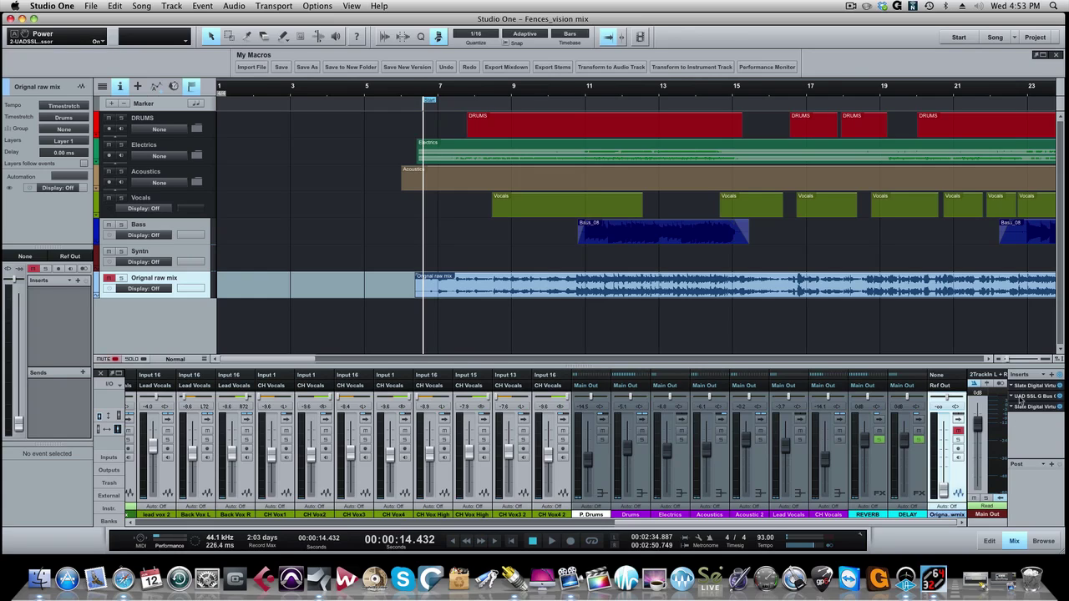
Solo the Original raw mix channel, raise its fader to about +3.3 dB, and play the raw mix
click(958, 439)
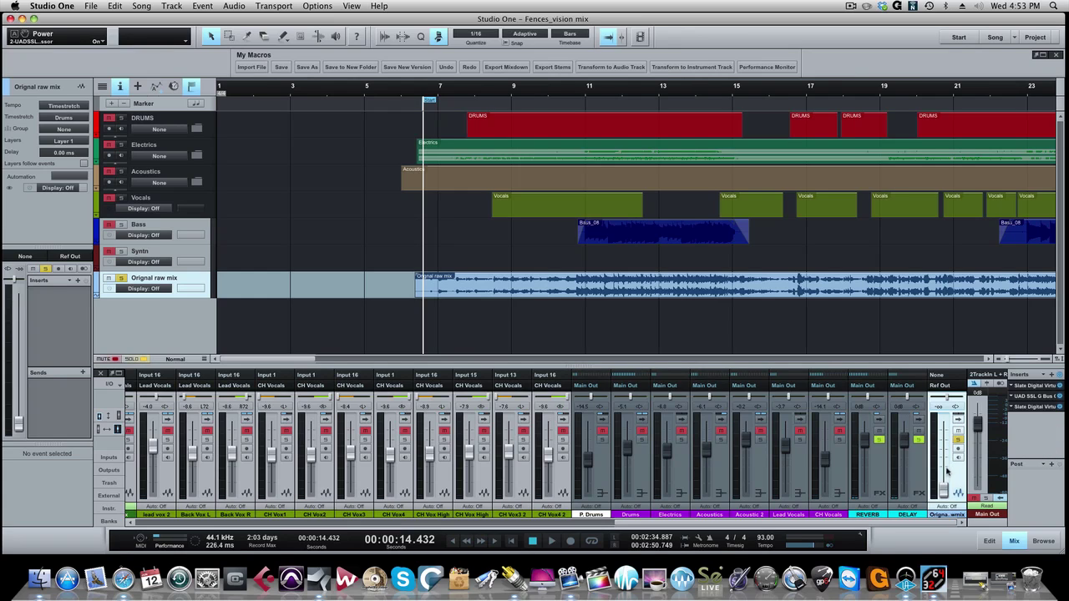
drag(944, 493, 945, 442)
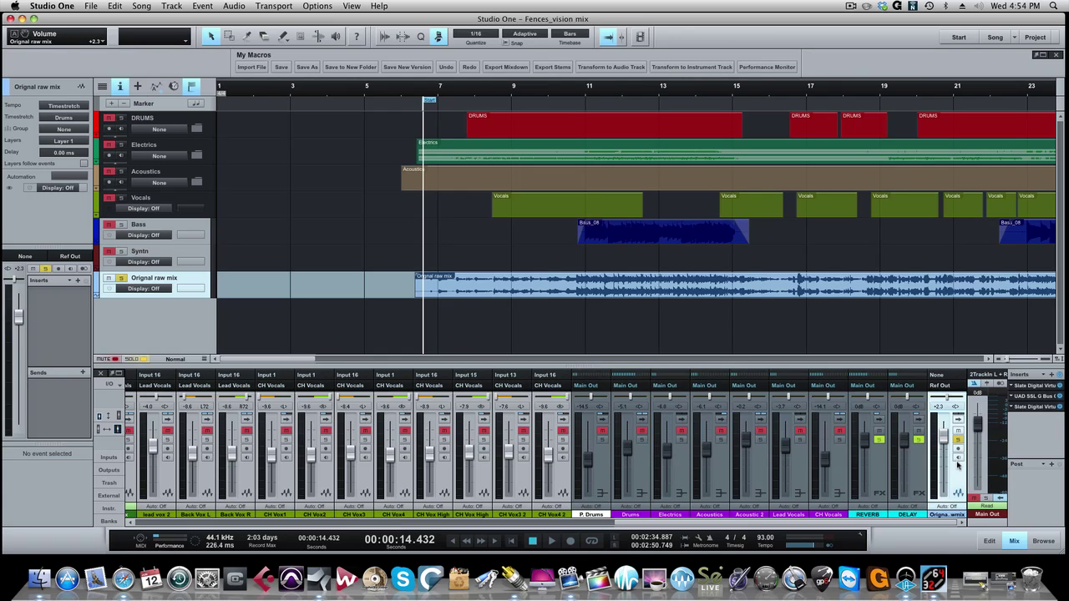
key(space)
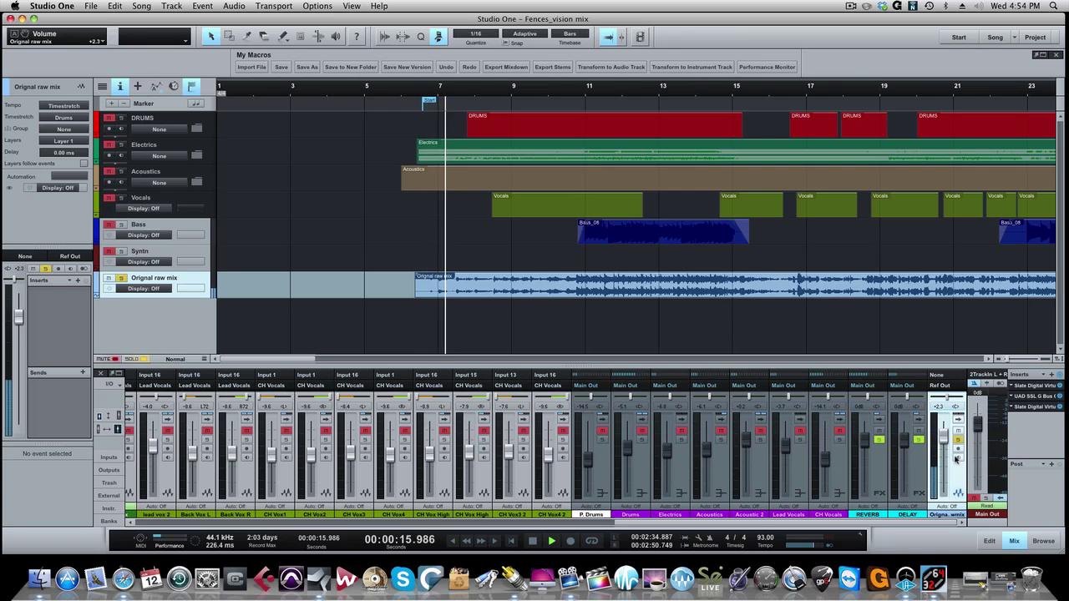
drag(944, 440, 944, 436)
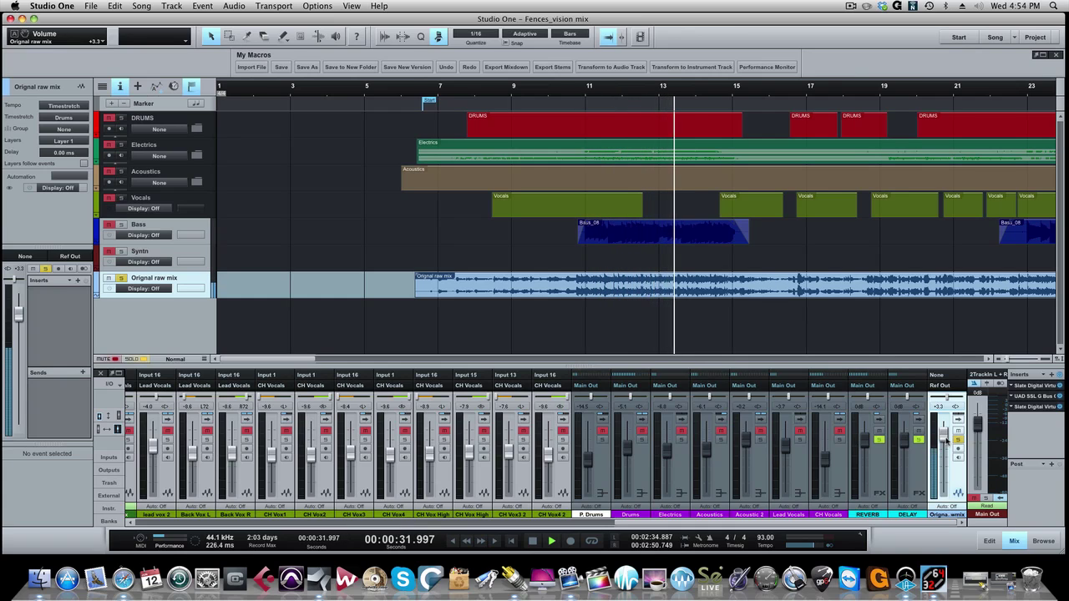
key(w)
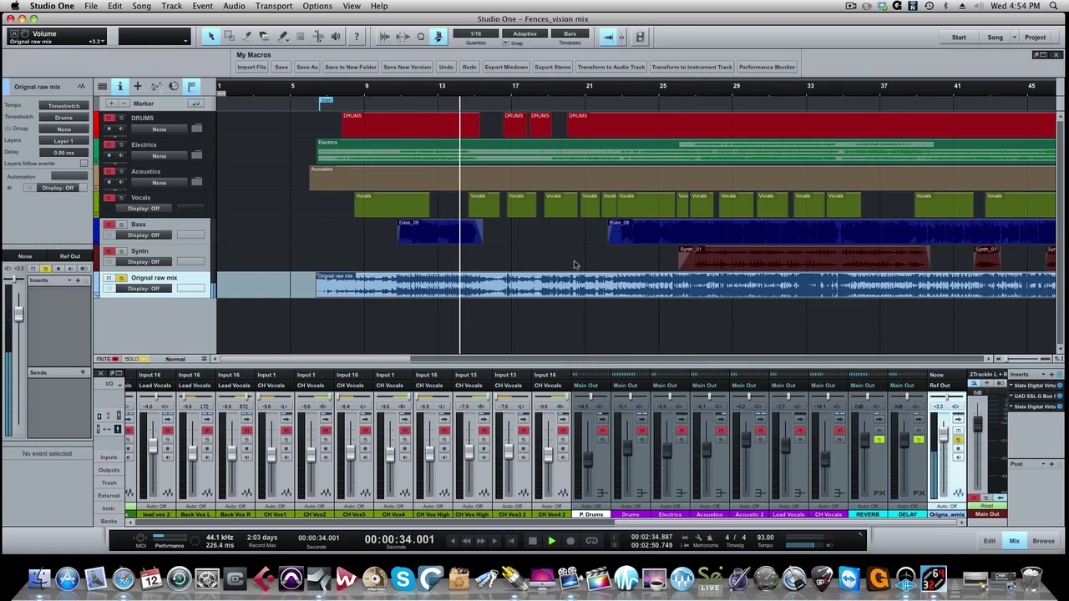
key(w)
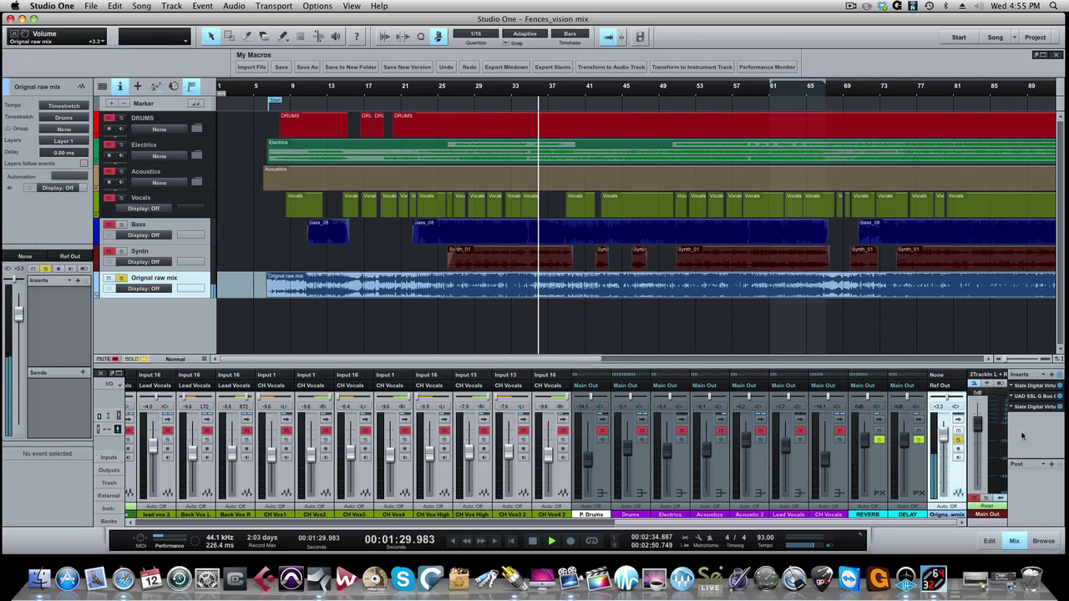
Stop playback, pull the Original raw mix fader all the way down, and mute the channel
key(space)
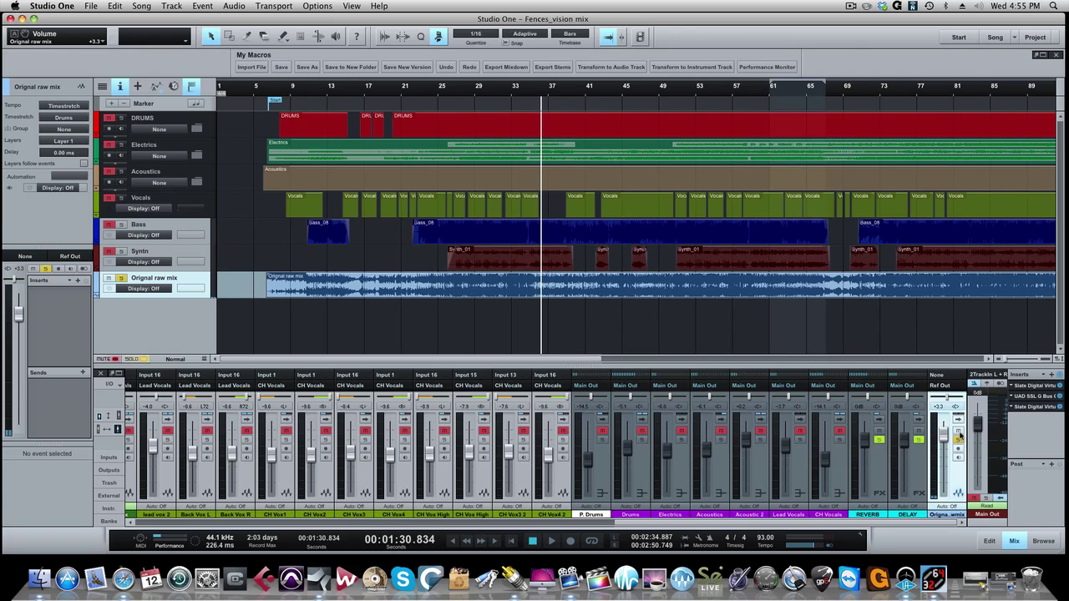
drag(943, 432, 943, 492)
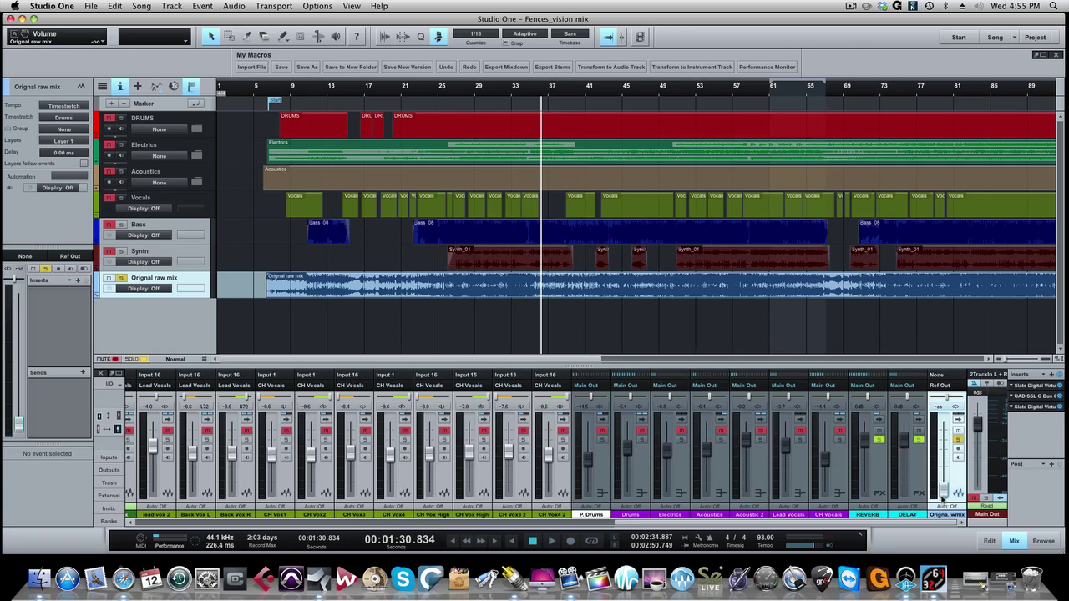
click(959, 431)
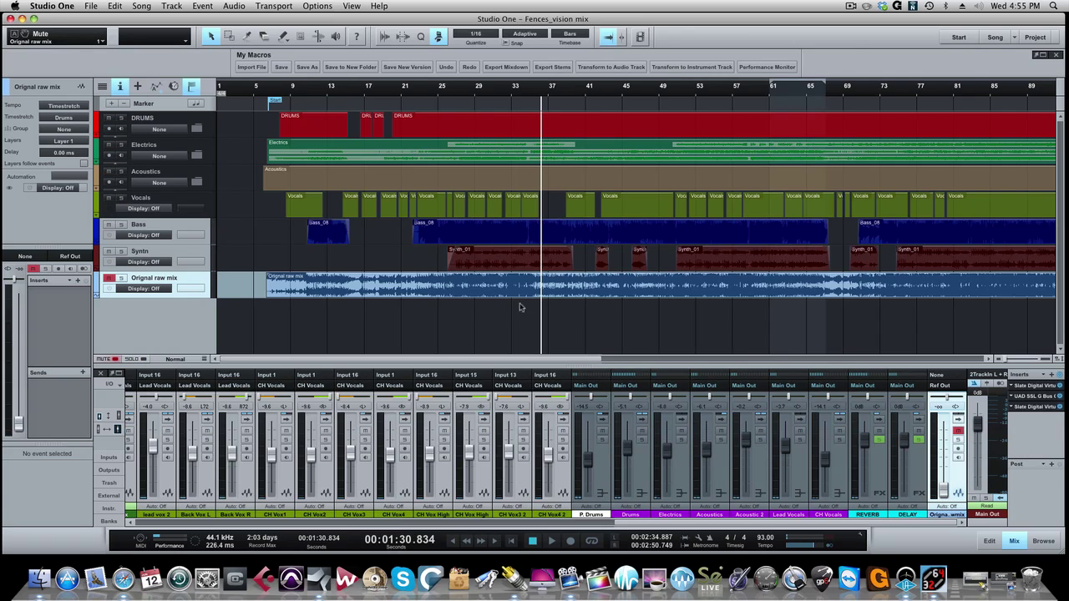
Play the full mix from the Start marker, saving the song along the way, and return the playhead to the marker
click(269, 92)
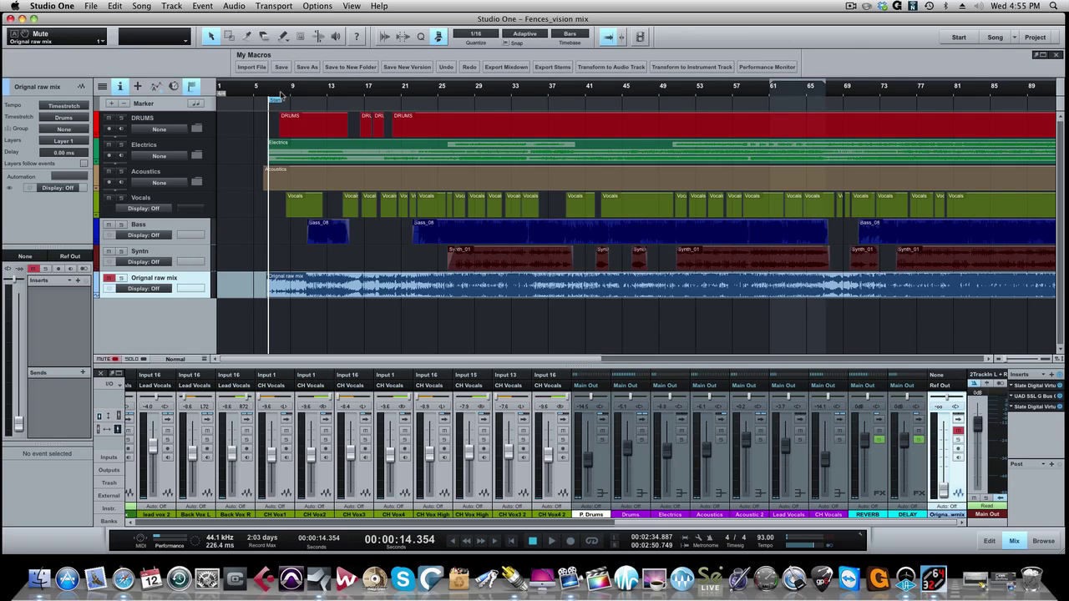
key(space)
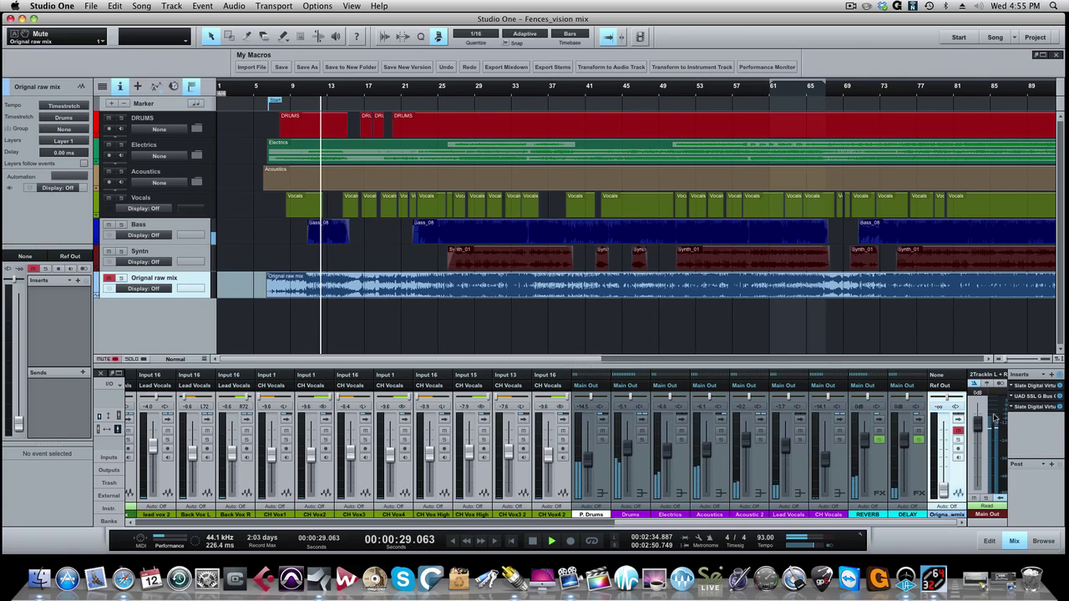
mouse_move(994, 418)
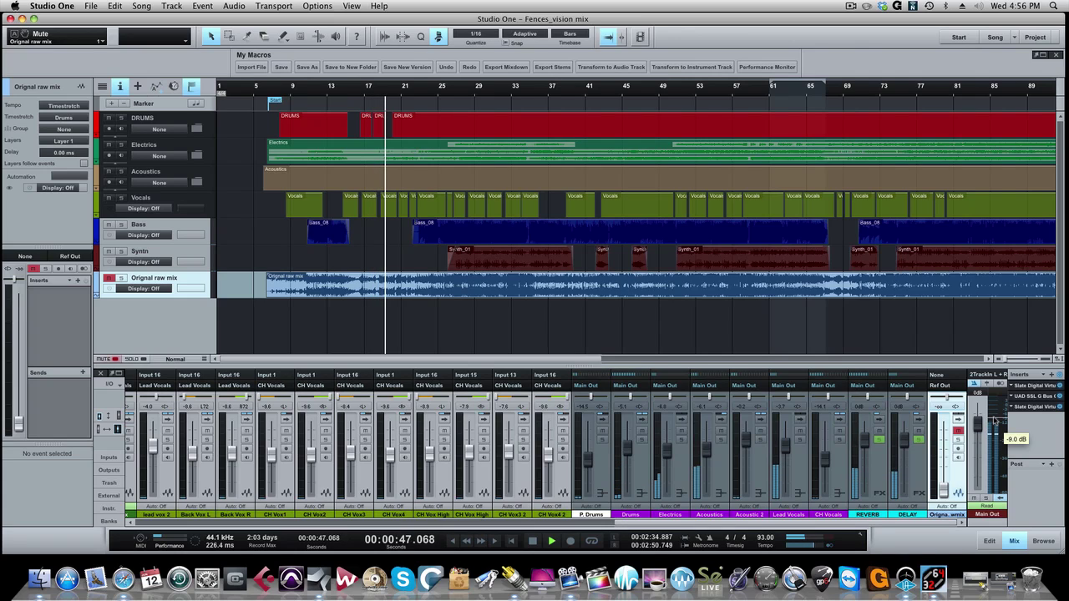
key(super+s)
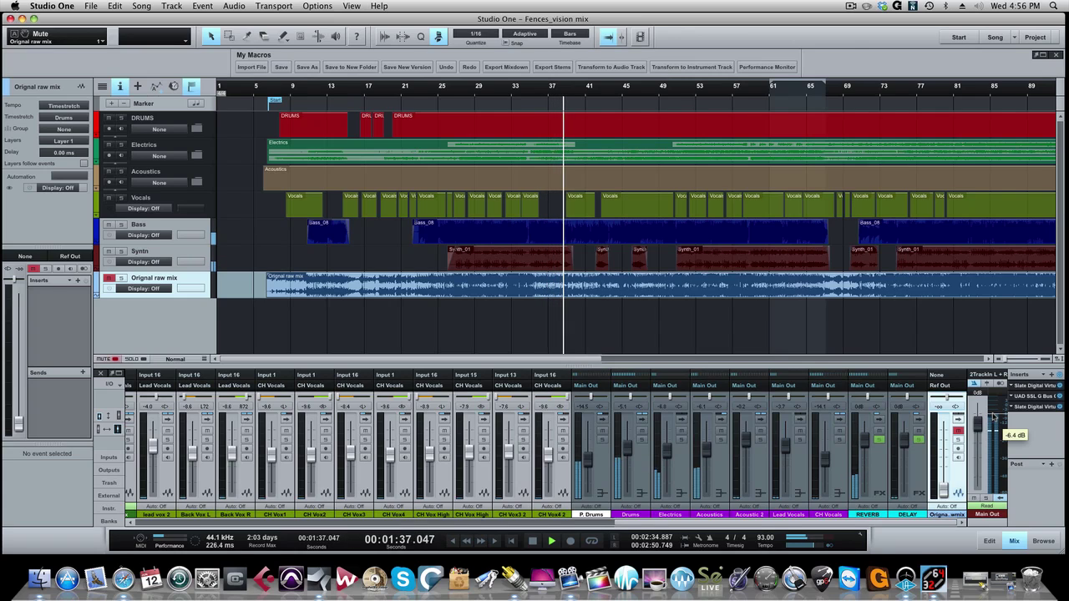
key(space)
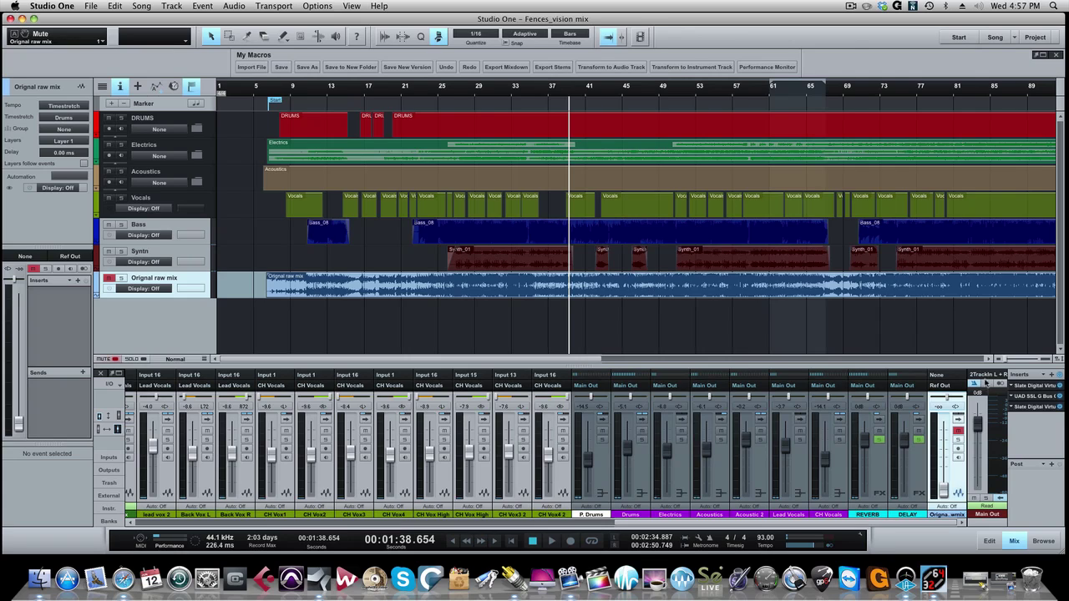
mouse_move(993, 420)
click(271, 90)
click(269, 90)
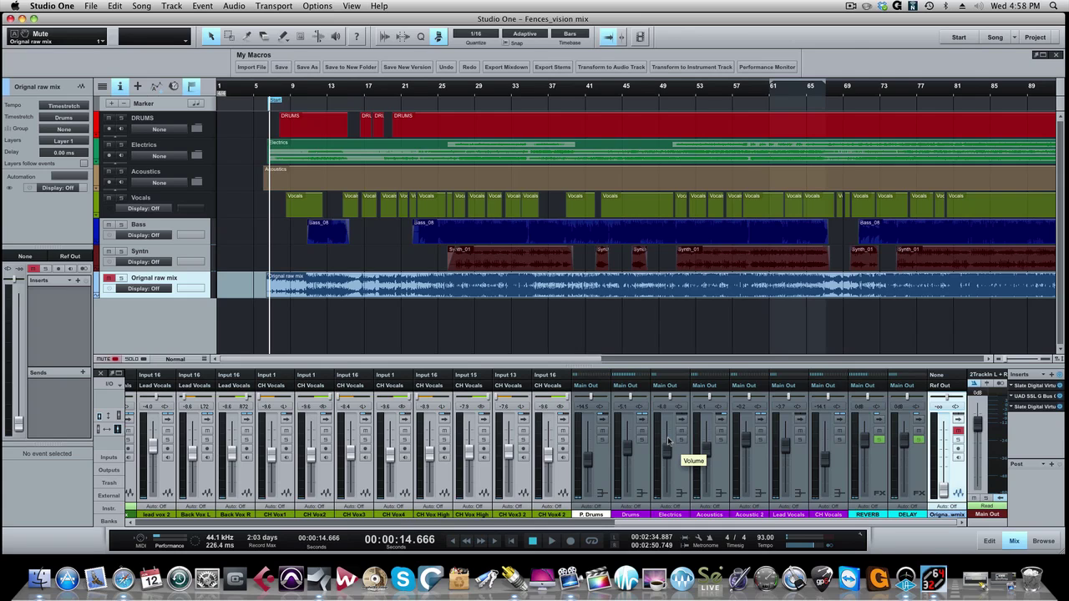
Look back through the mixer to the drum channels, and switch the Main Out to mono and back to stereo
scroll(497, 443, left, 3)
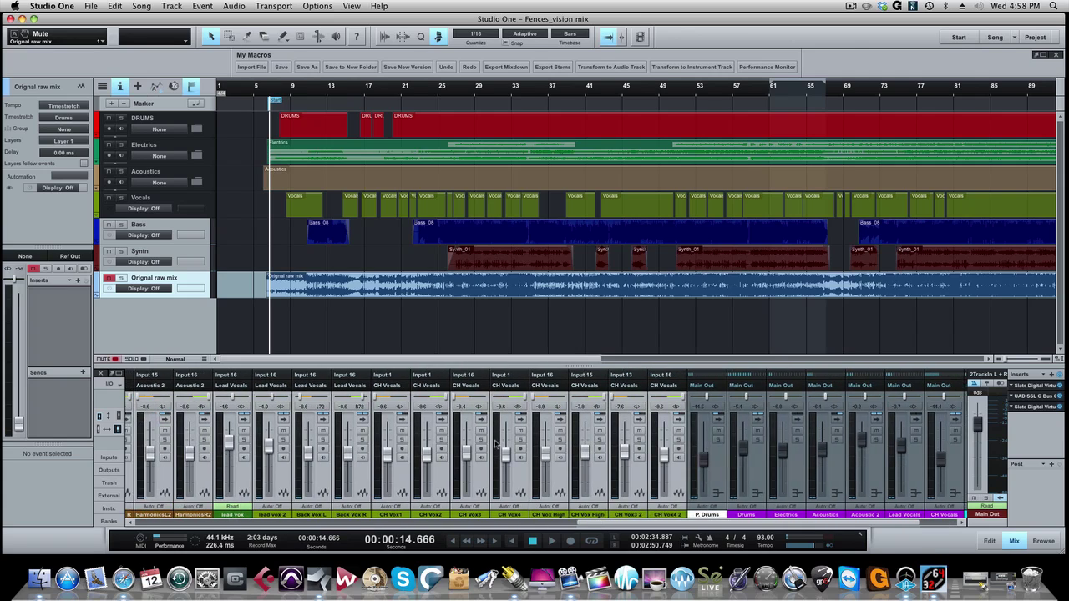
scroll(497, 443, left, 10)
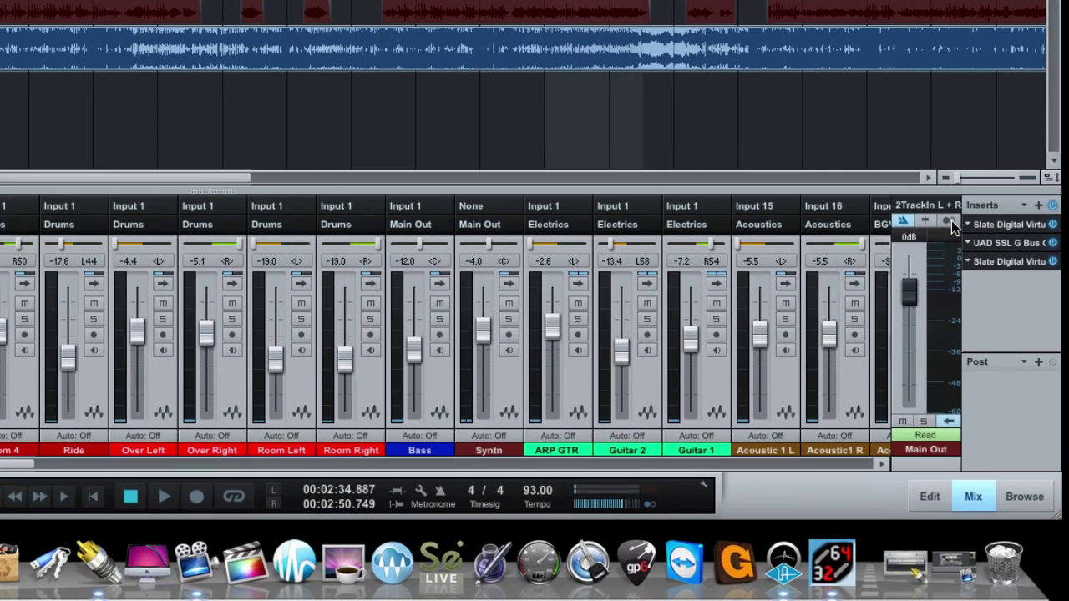
click(949, 222)
click(951, 224)
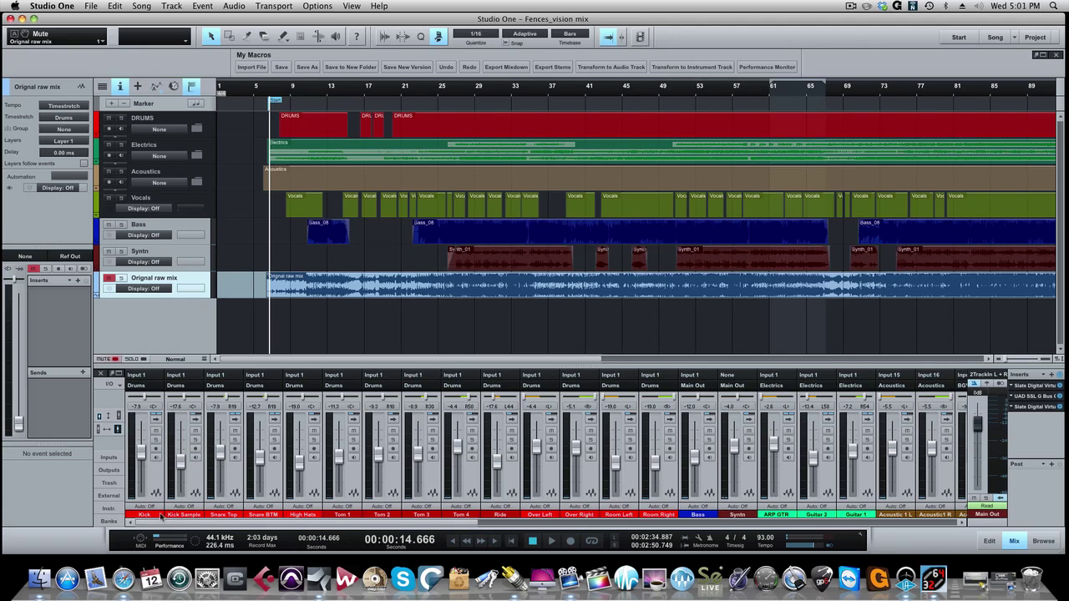
Point out the Kick and Kick Sample channels, and expand the Kick channel to show its inserts and sends
click(152, 485)
click(197, 483)
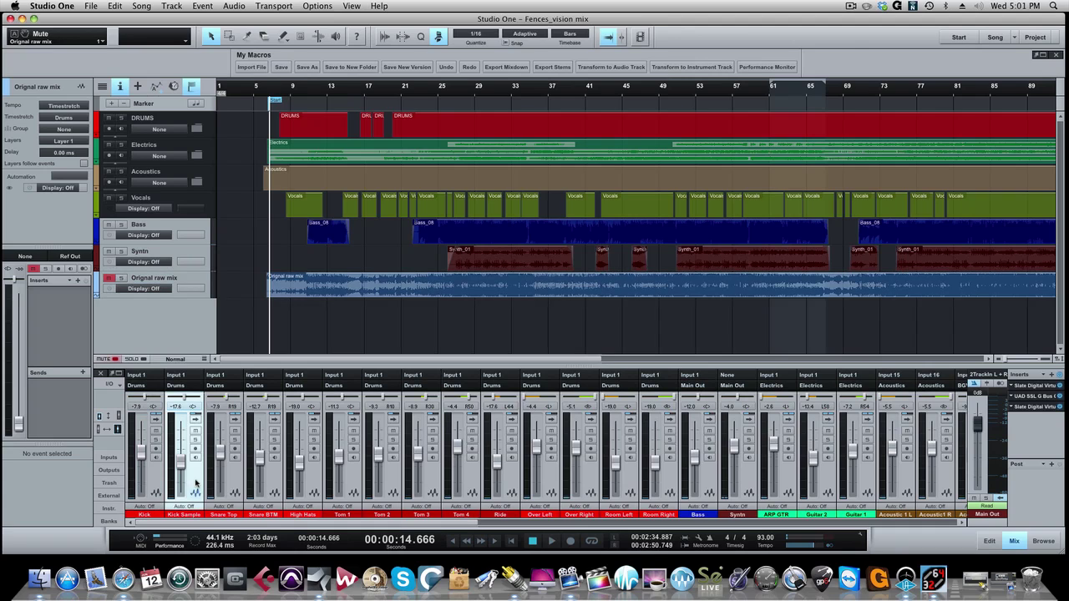
click(153, 482)
click(200, 480)
click(158, 479)
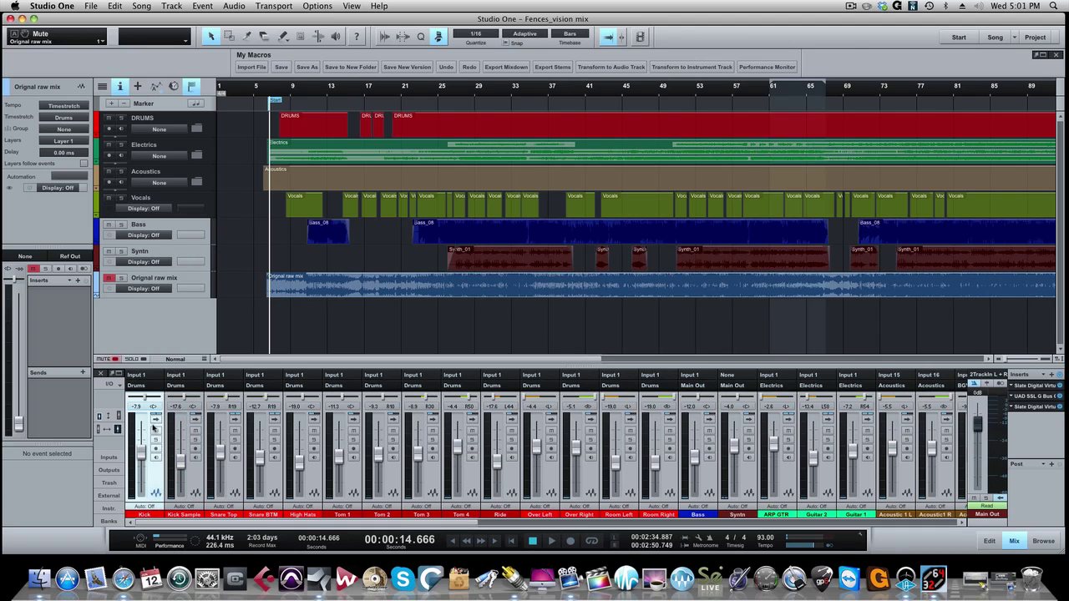
click(154, 420)
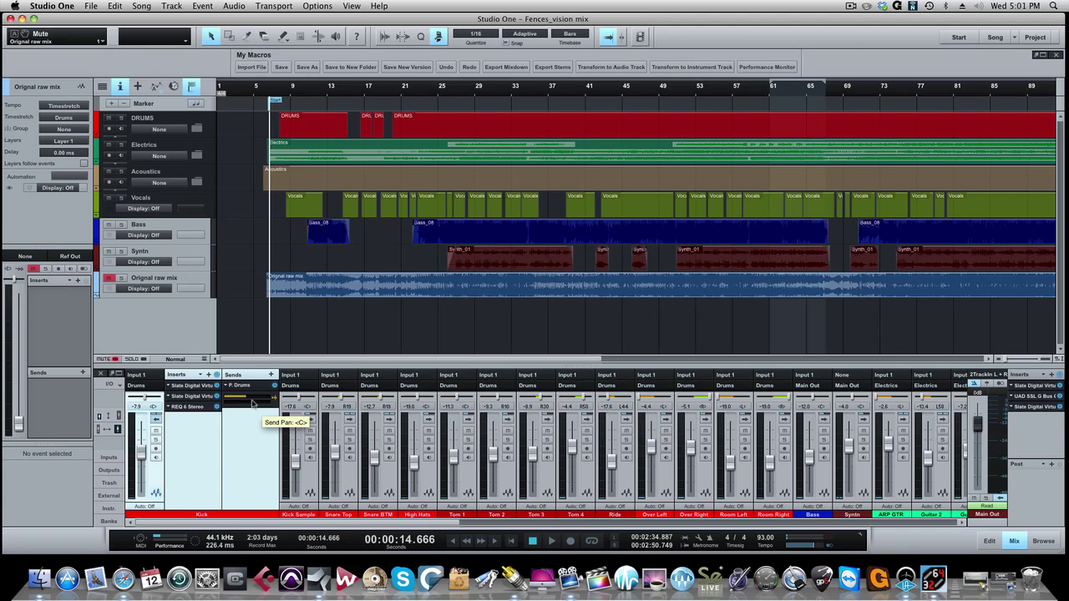
Set the machine type to 2" 16 Track in the Kick channel's Slate Digital Virtual Tape Machines insert, saving the song meanwhile
click(193, 387)
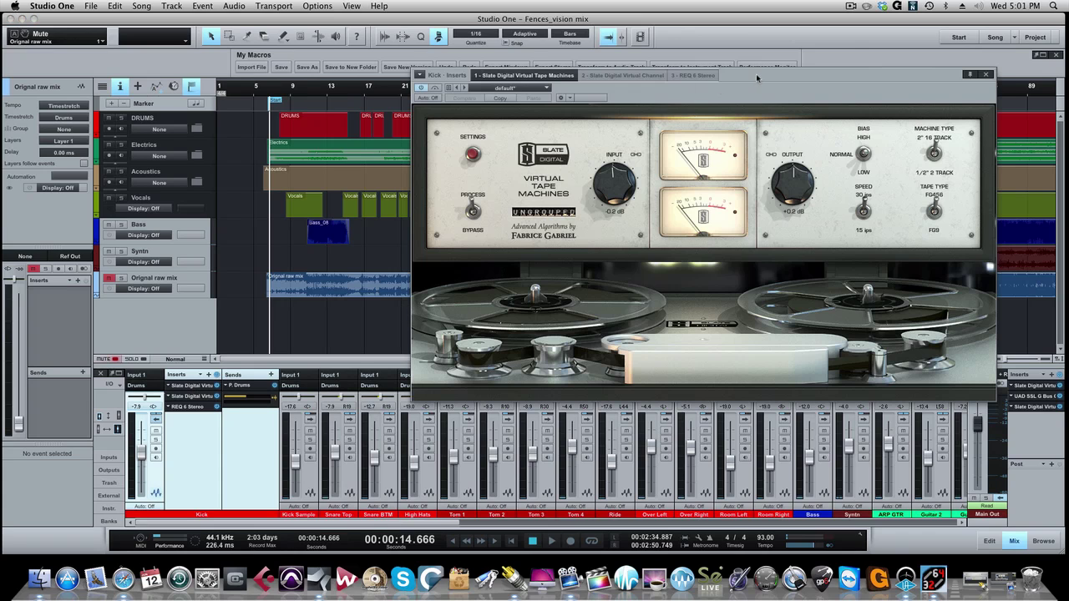
drag(757, 78, 619, 50)
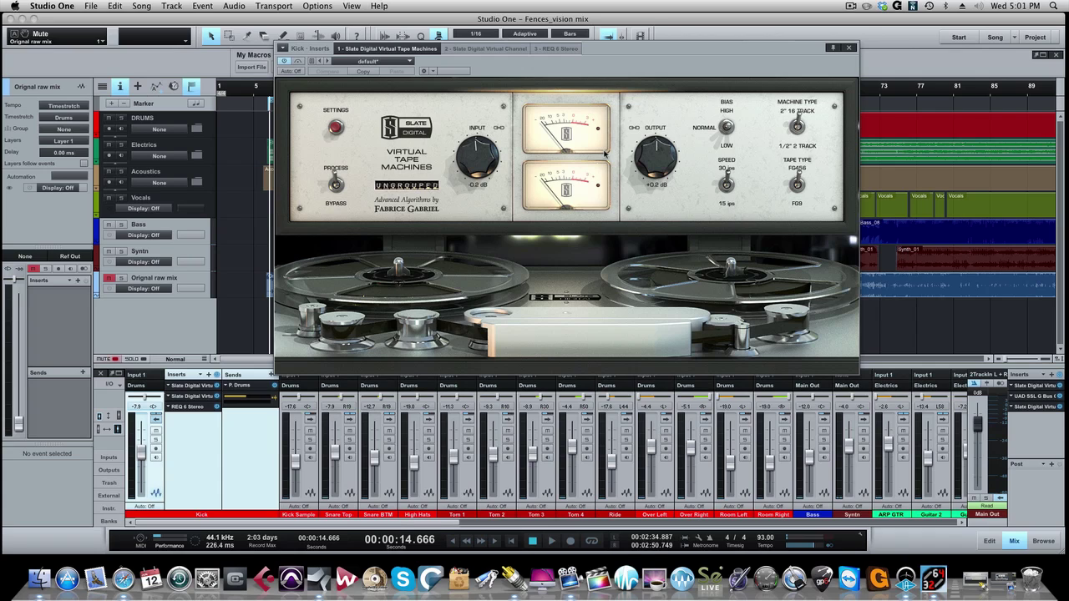
key(super+s)
drag(626, 45, 582, 44)
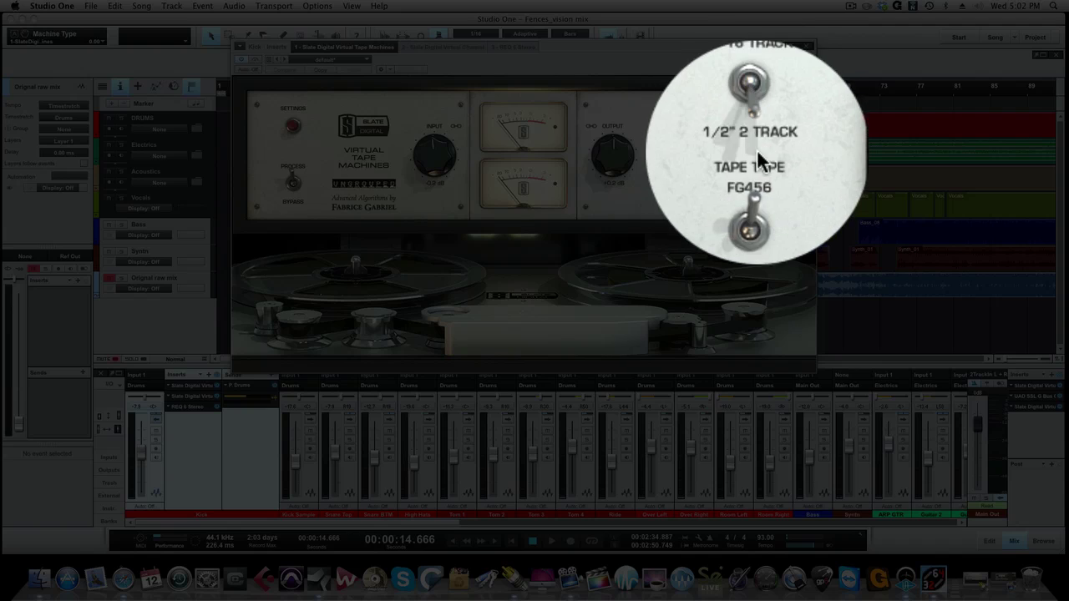
click(756, 121)
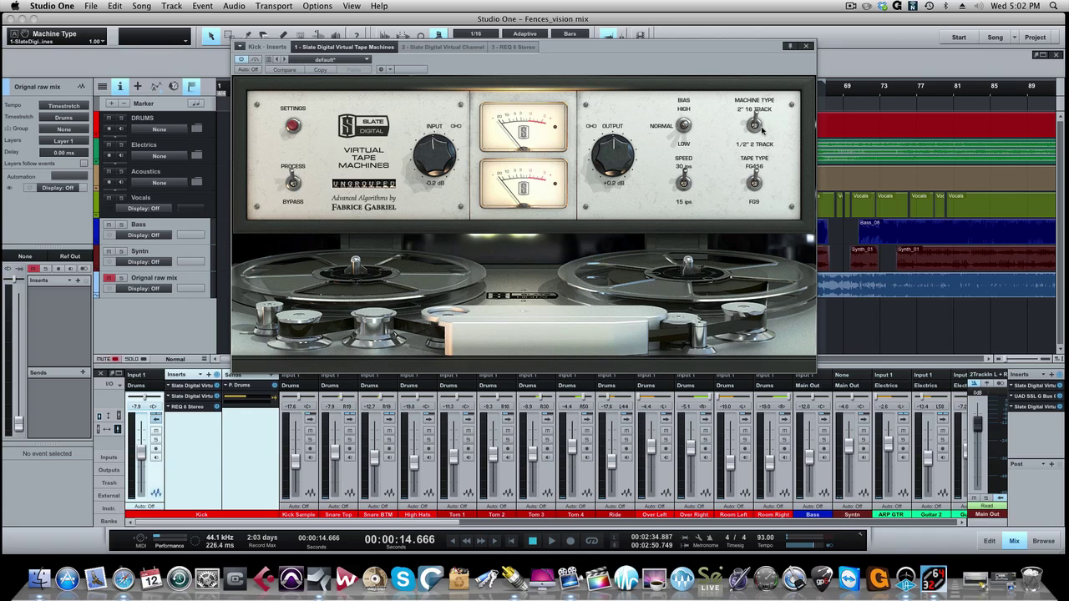
click(806, 47)
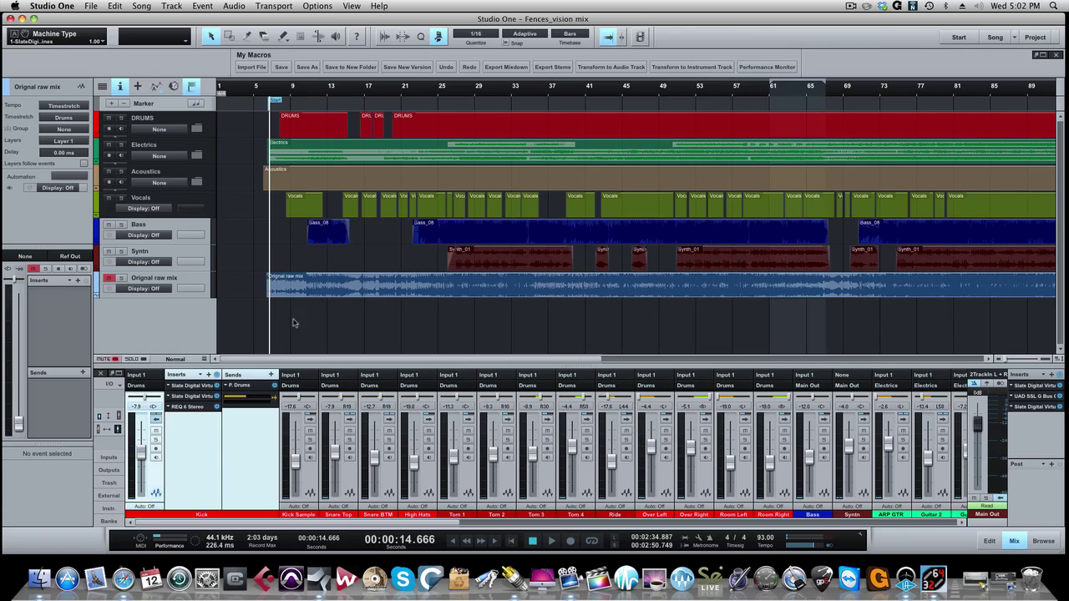
Expand the mixer to its full view and examine the inserts and sends across all channels from drums to vocals and buses
click(119, 415)
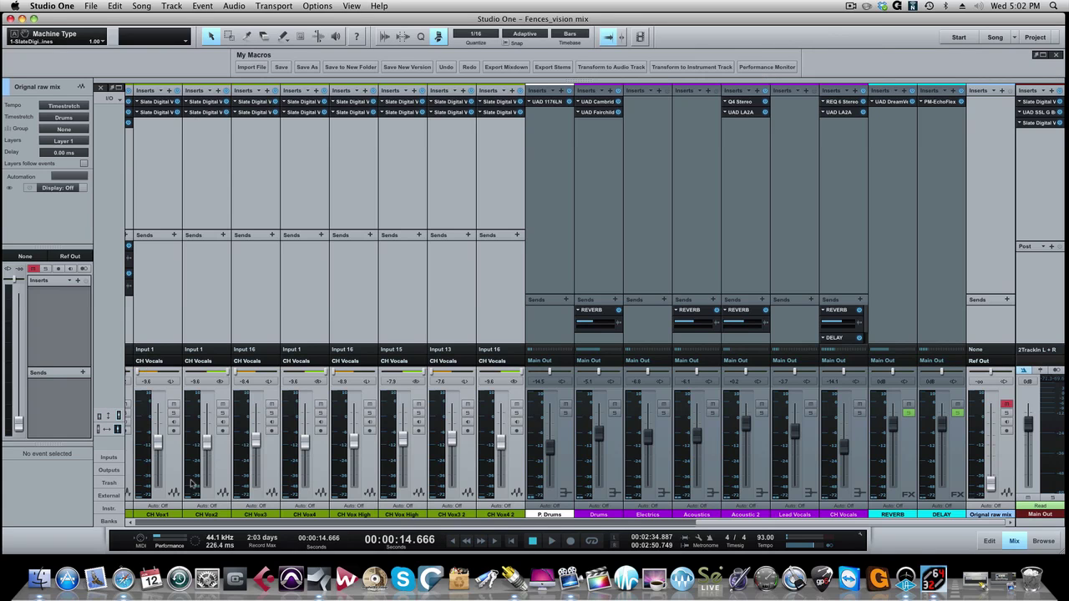
scroll(404, 447, left, 15)
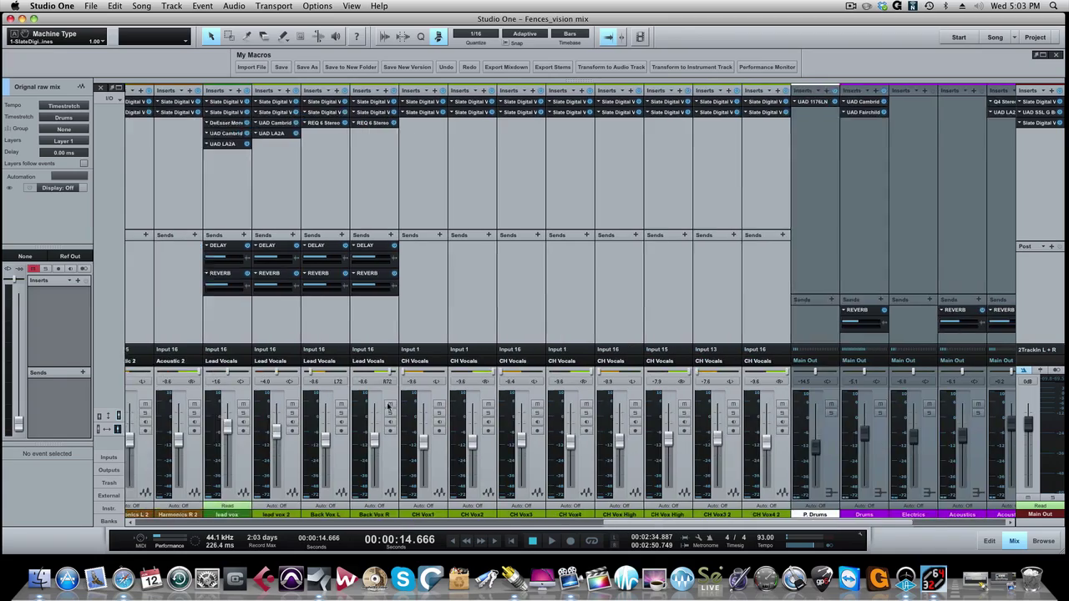
scroll(364, 388, left, 15)
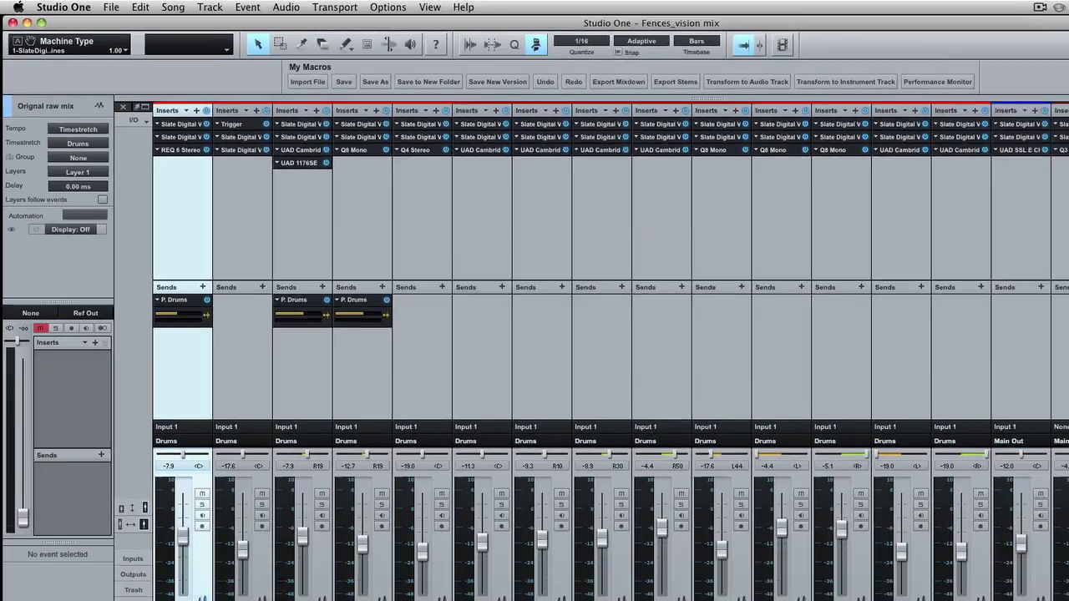
scroll(875, 295, right, 8)
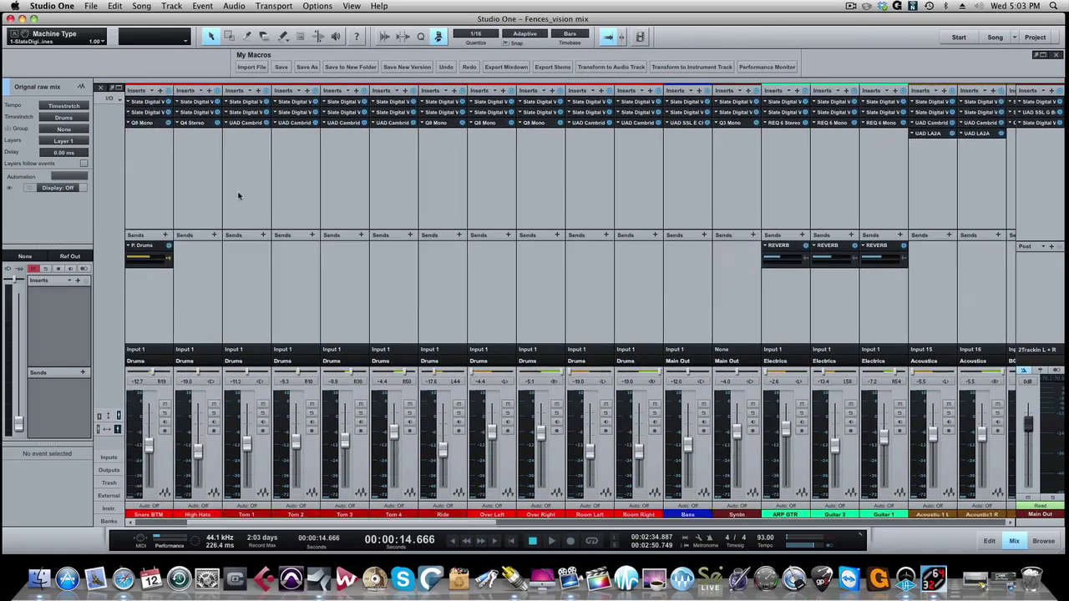
scroll(239, 198, left, 10)
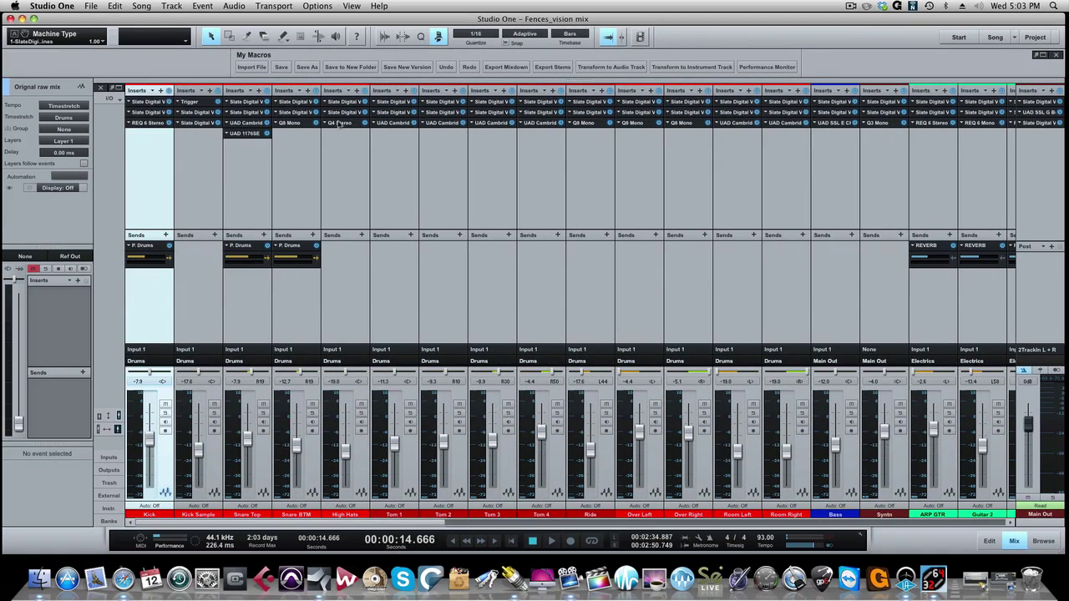
scroll(635, 181, right, 6)
scroll(636, 180, right, 12)
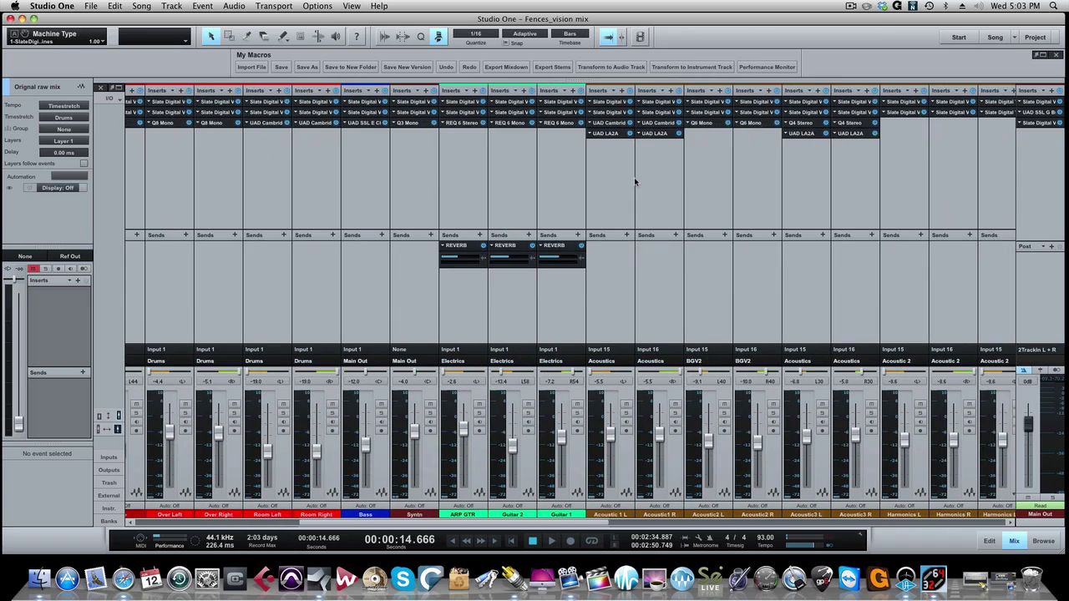
scroll(634, 180, right, 2)
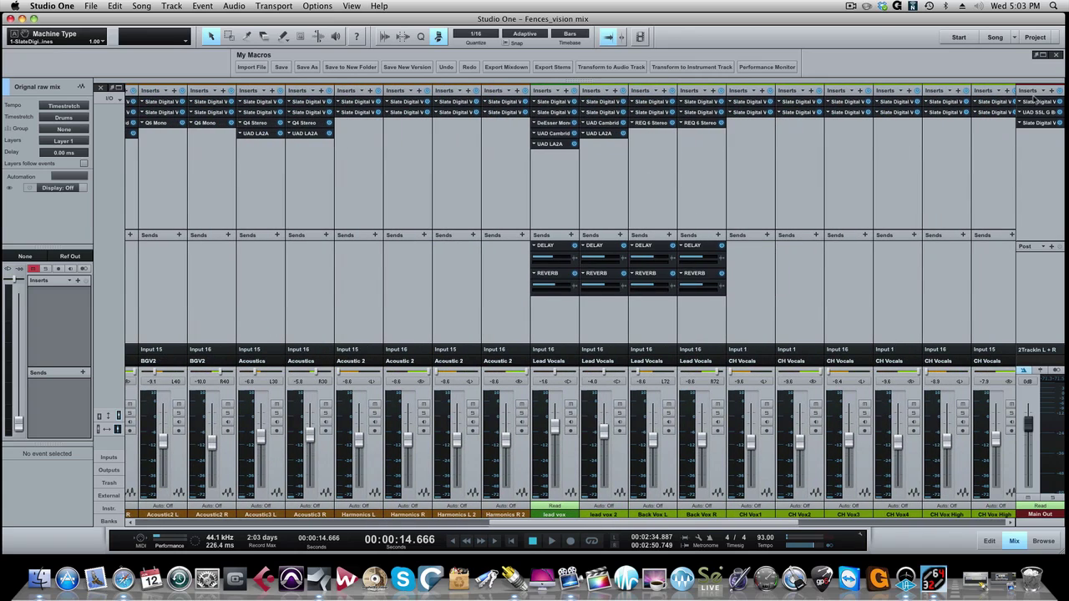